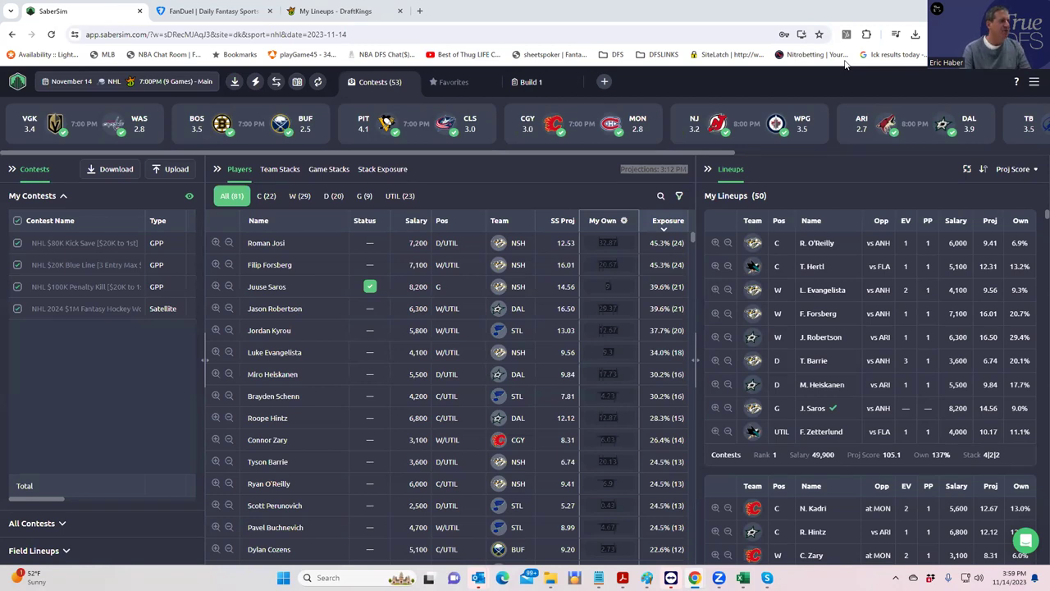
Step: Open Build 1 to see the November 14 NHL 9-game DraftKings player pool
{"action": "left_click", "coordinate": [529, 85]}
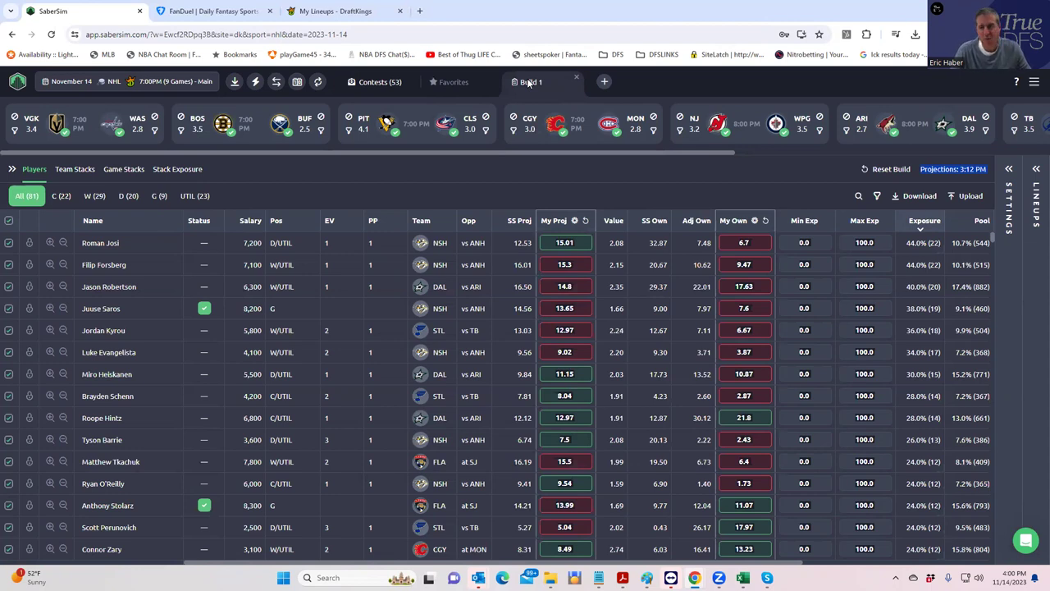
{"action": "left_click", "coordinate": [529, 82]}
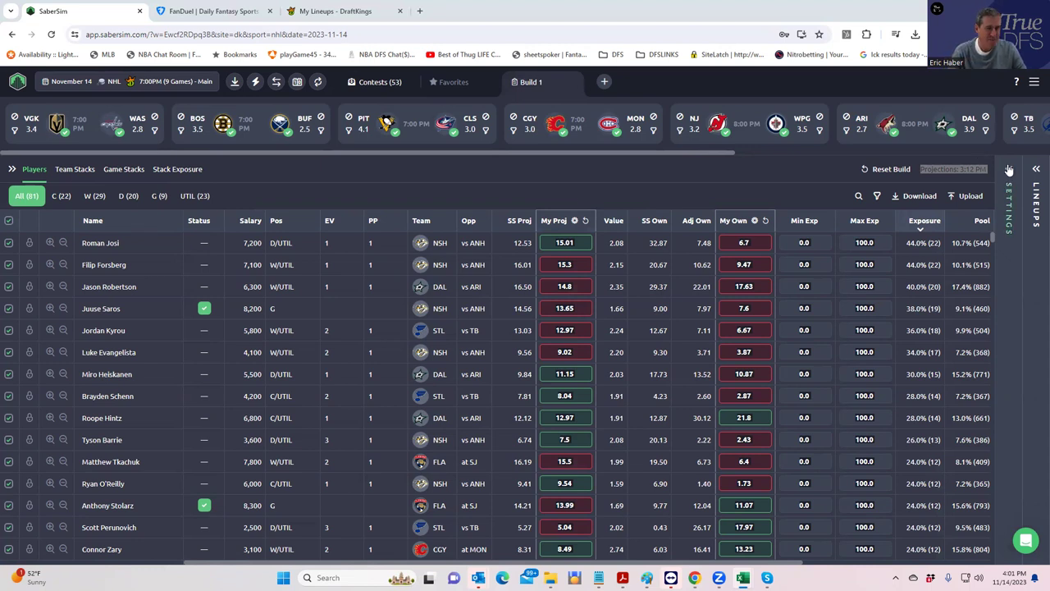
Step: Expand the Settings and Lineups panels to see the 50 generated lineups beside the players
{"action": "left_click", "coordinate": [1008, 169]}
{"action": "left_click", "coordinate": [1034, 172]}
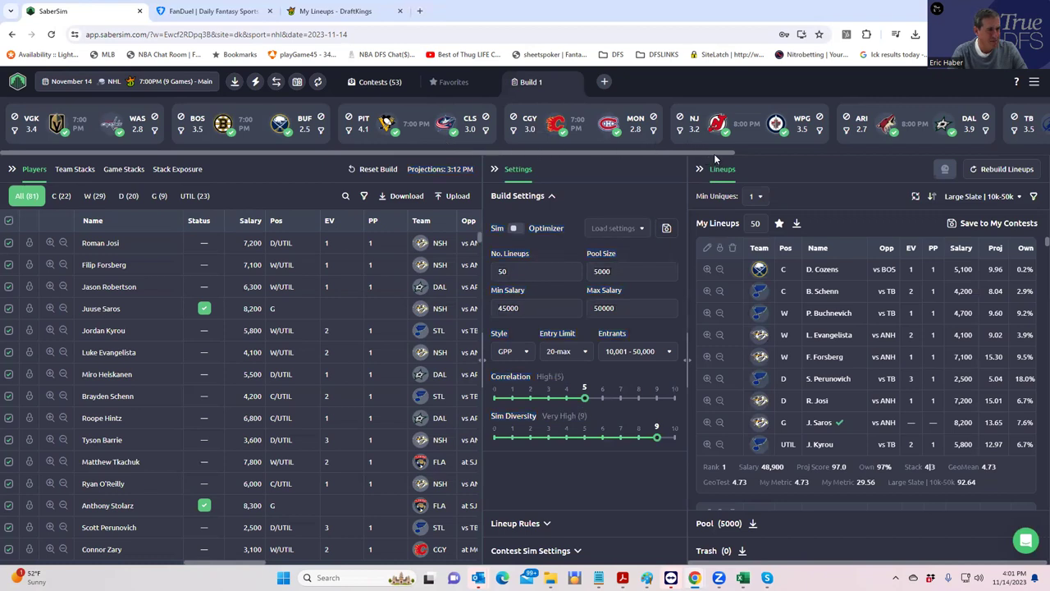
{"action": "scroll", "coordinate": [720, 155], "scroll_direction": "right", "scroll_amount": 1}
{"action": "scroll", "coordinate": [828, 148], "scroll_direction": "right", "scroll_amount": 2}
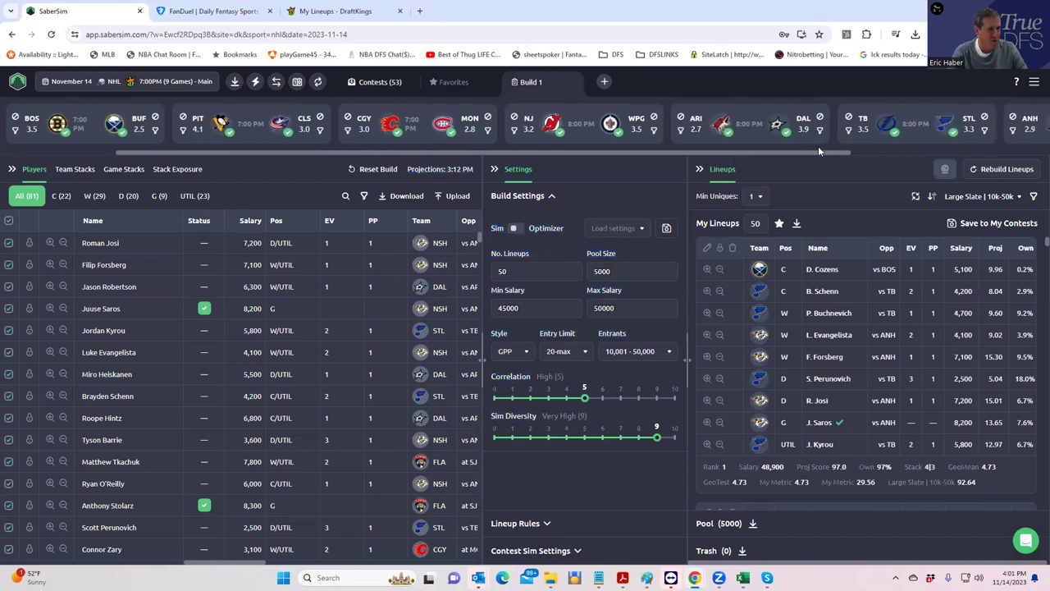
{"action": "left_click_drag", "start_coordinate": [831, 151], "coordinate": [680, 179]}
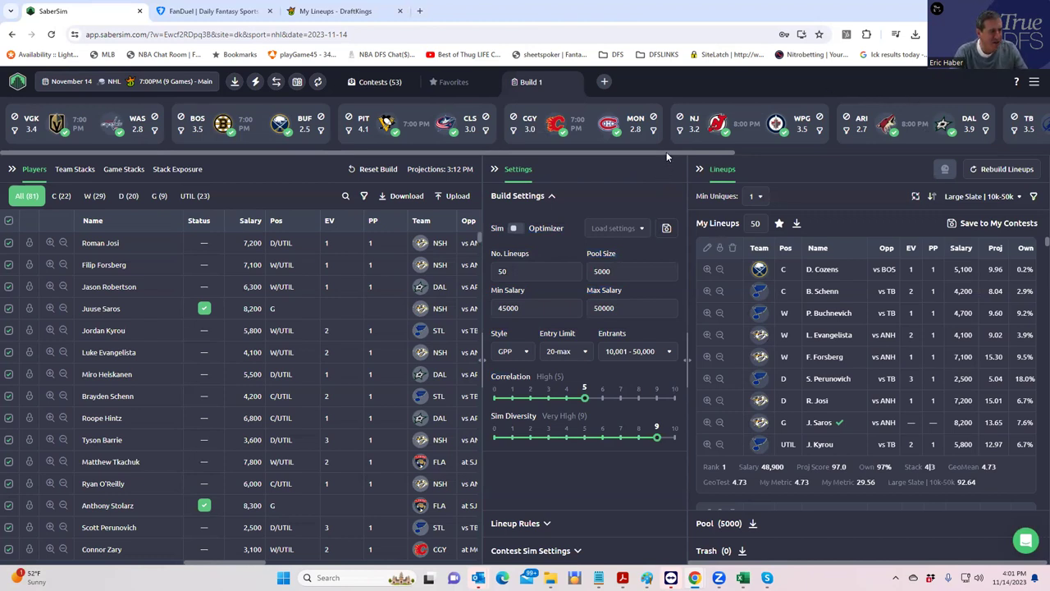
{"action": "mouse_move", "coordinate": [666, 152]}
{"action": "left_mouse_down"}
{"action": "mouse_move", "coordinate": [857, 158]}
{"action": "mouse_move", "coordinate": [984, 146]}
{"action": "mouse_move", "coordinate": [656, 152]}
{"action": "left_mouse_up"}
Step: In the Excel projections sheet, select the Sheets Value Score and Ownership column values
{"action": "key", "text": "alt+Tab"}
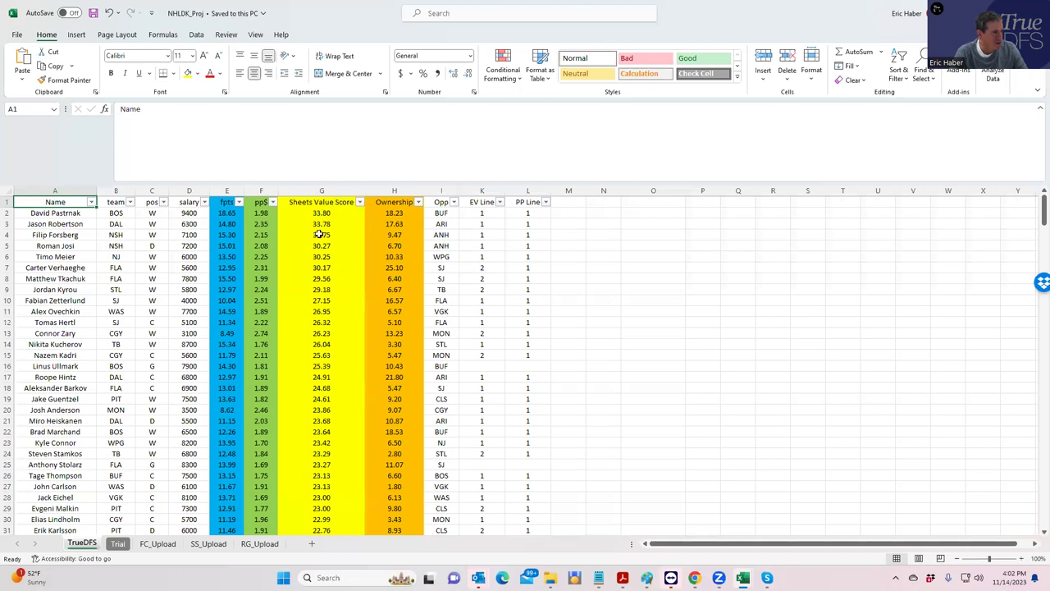
{"action": "left_click", "coordinate": [320, 213]}
{"action": "left_click_drag", "start_coordinate": [323, 256], "coordinate": [333, 465]}
{"action": "scroll", "coordinate": [668, 360], "scroll_direction": "up", "scroll_amount": 5}
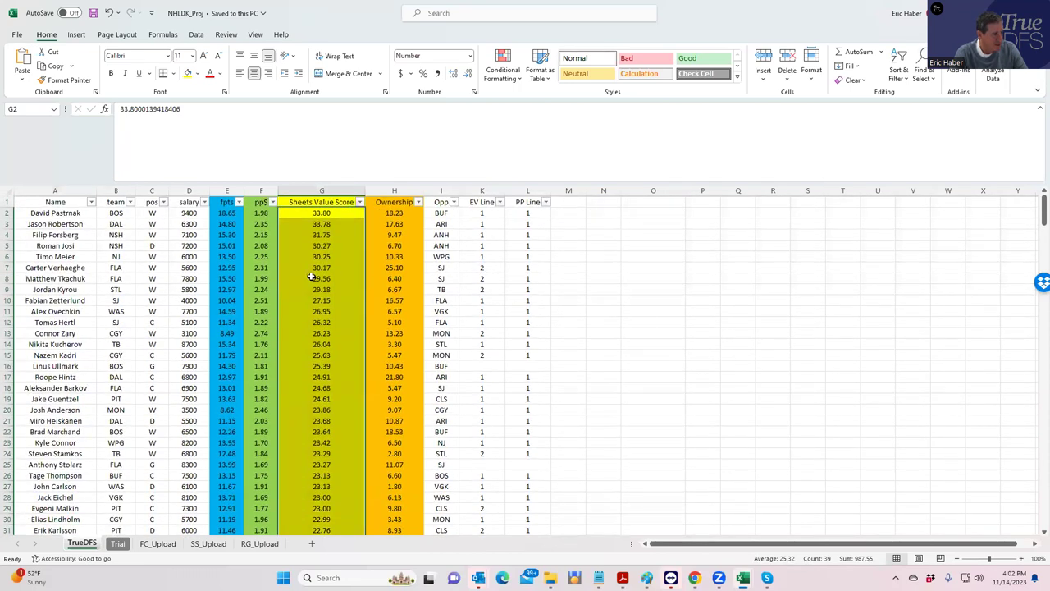
{"action": "left_click", "coordinate": [312, 278]}
{"action": "left_click_drag", "start_coordinate": [395, 214], "coordinate": [393, 420]}
{"action": "scroll", "coordinate": [678, 327], "scroll_direction": "up", "scroll_amount": 2}
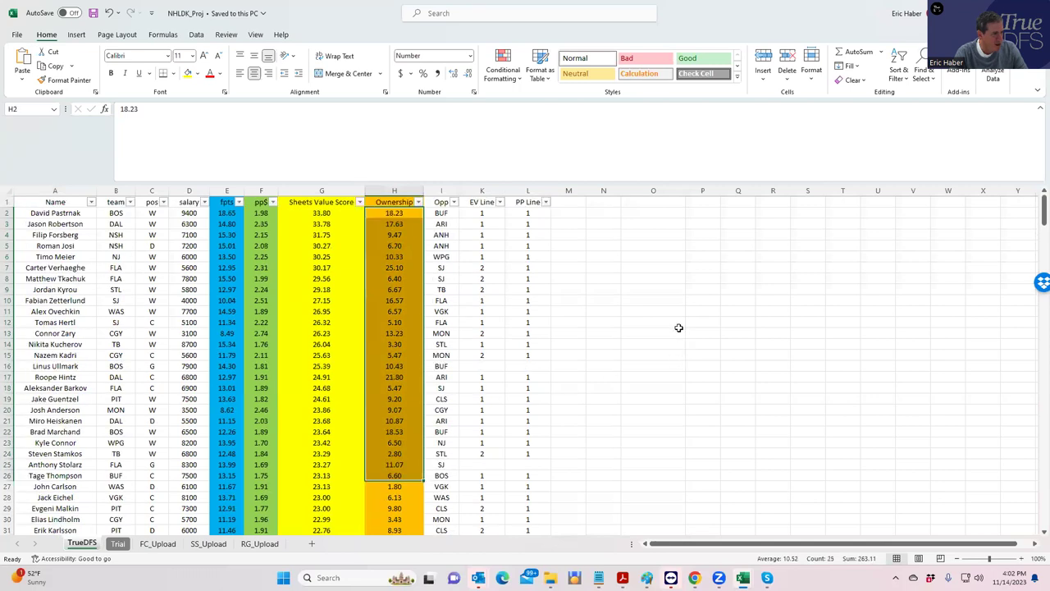
{"action": "left_click", "coordinate": [661, 321]}
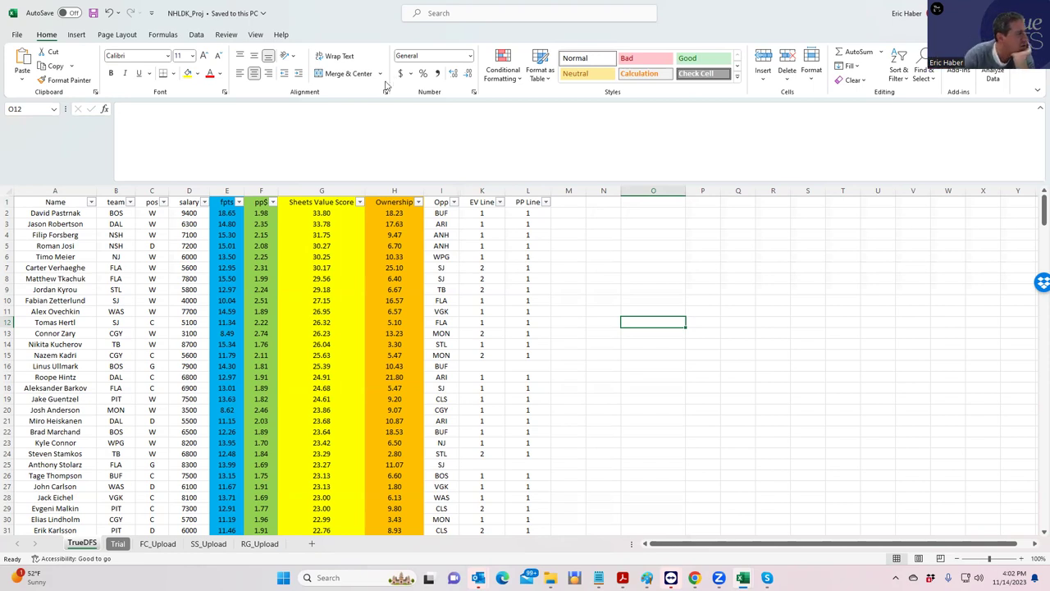
Step: Check salaries in D10, D3, D2 and D21 and teams in B3, B17 and B21
{"action": "left_click", "coordinate": [196, 300]}
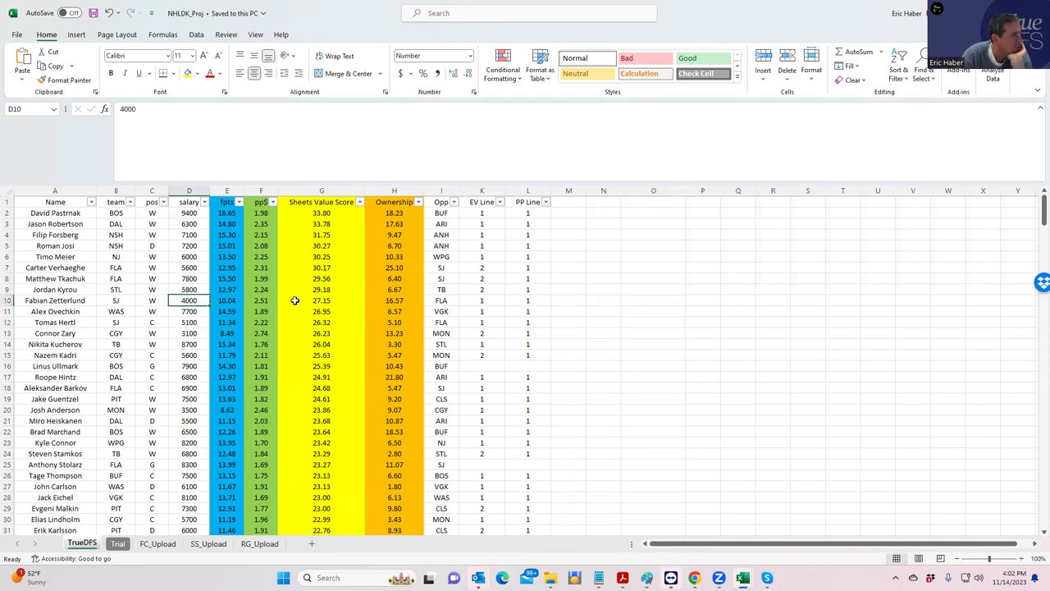
{"action": "left_click", "coordinate": [197, 223]}
{"action": "left_click", "coordinate": [189, 212]}
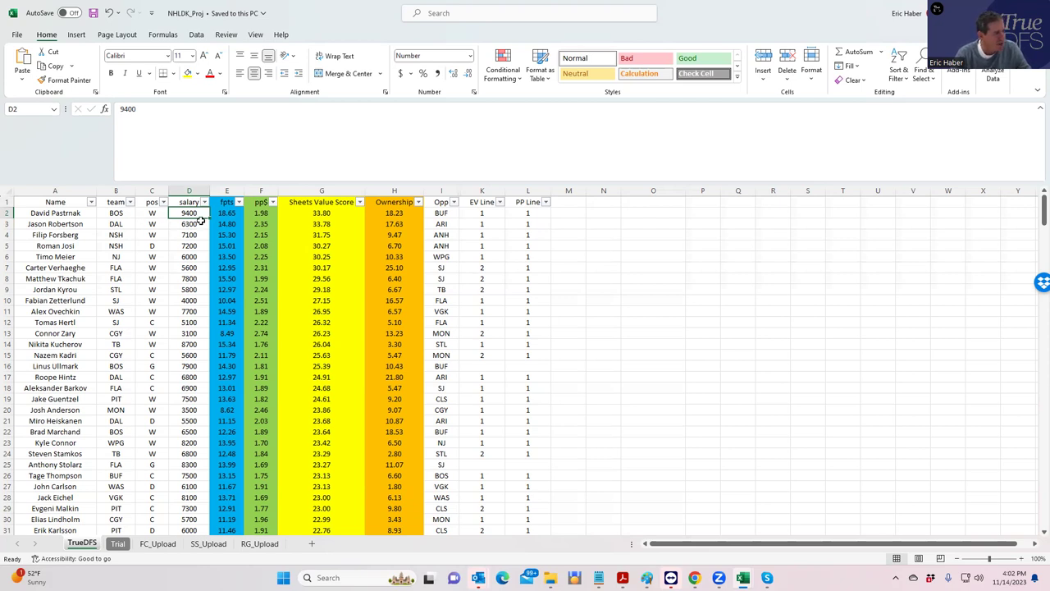
{"action": "left_click", "coordinate": [120, 223]}
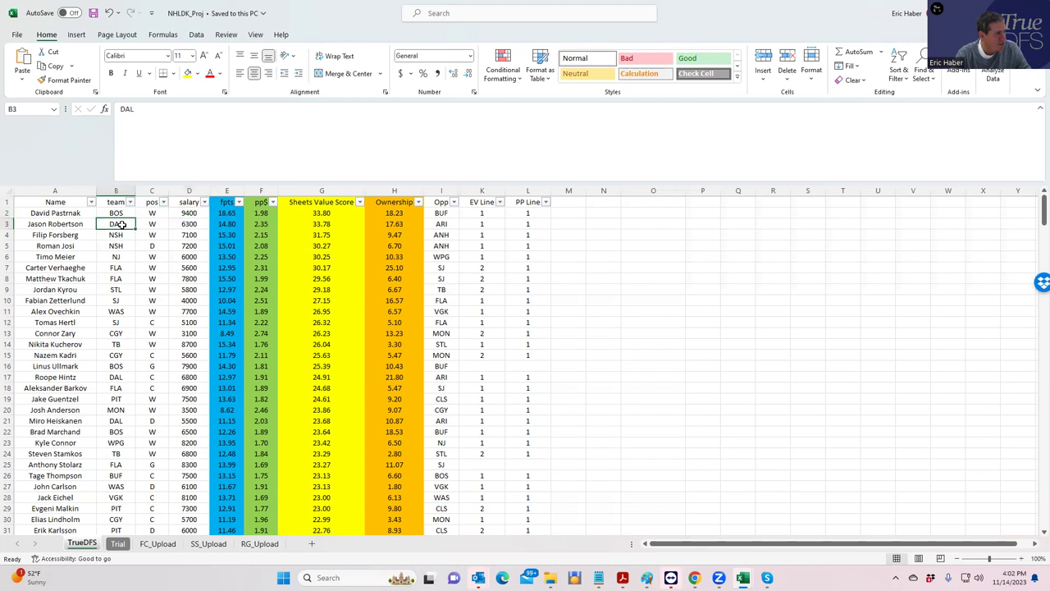
{"action": "left_click", "coordinate": [112, 376]}
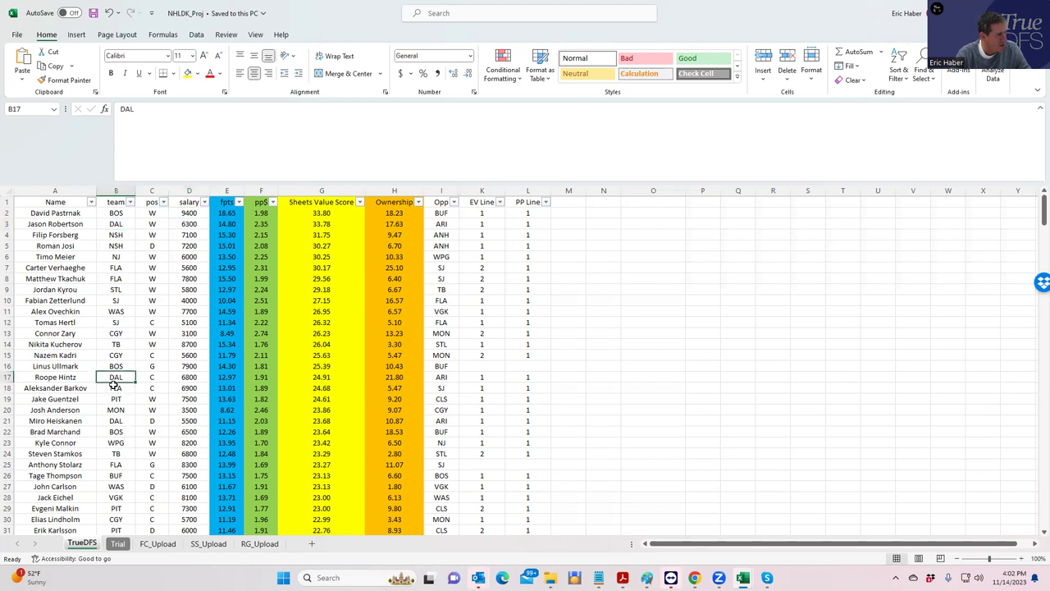
{"action": "left_click", "coordinate": [184, 420]}
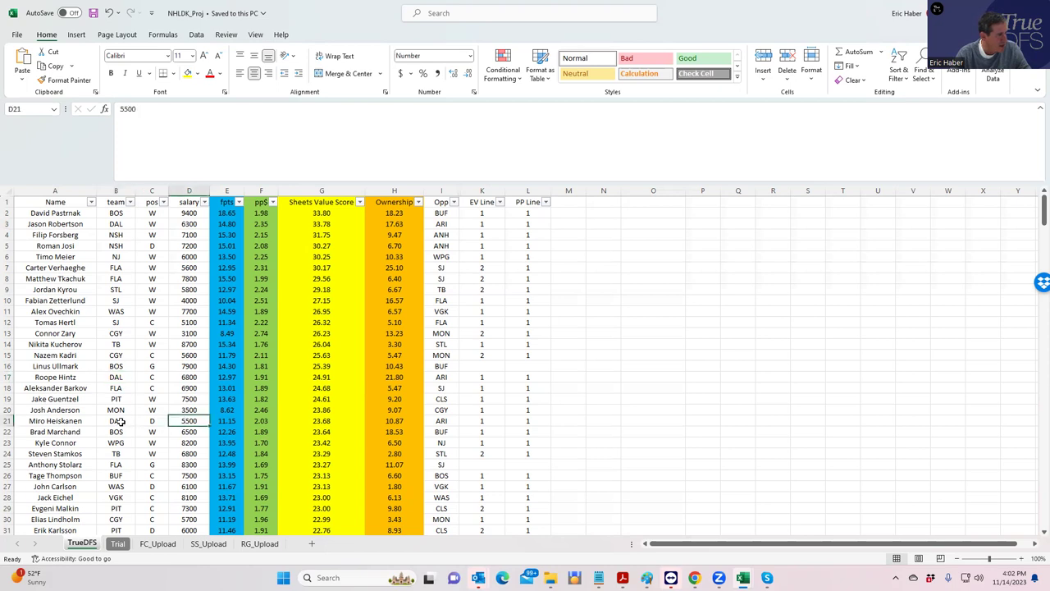
{"action": "left_click", "coordinate": [116, 421]}
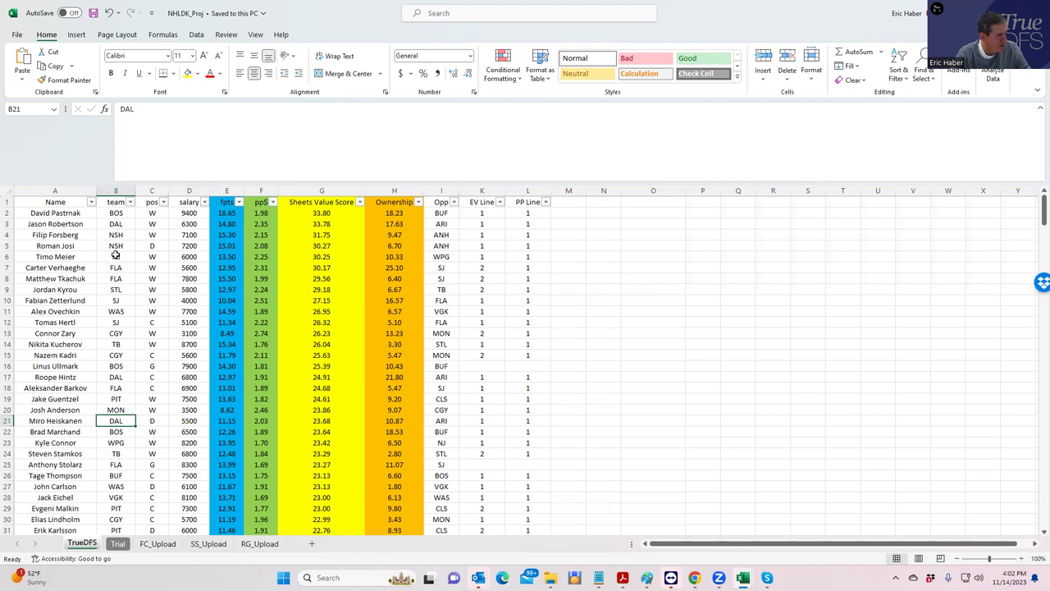
{"action": "left_click", "coordinate": [115, 279]}
{"action": "left_click", "coordinate": [119, 246]}
{"action": "left_click", "coordinate": [113, 234]}
{"action": "left_click", "coordinate": [118, 249]}
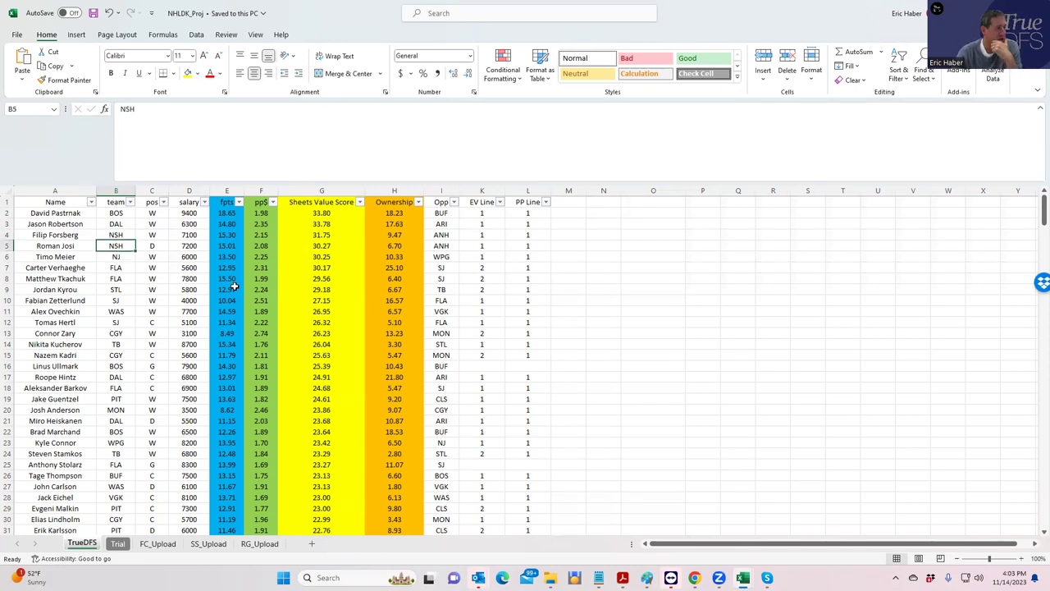
{"action": "left_click", "coordinate": [189, 246]}
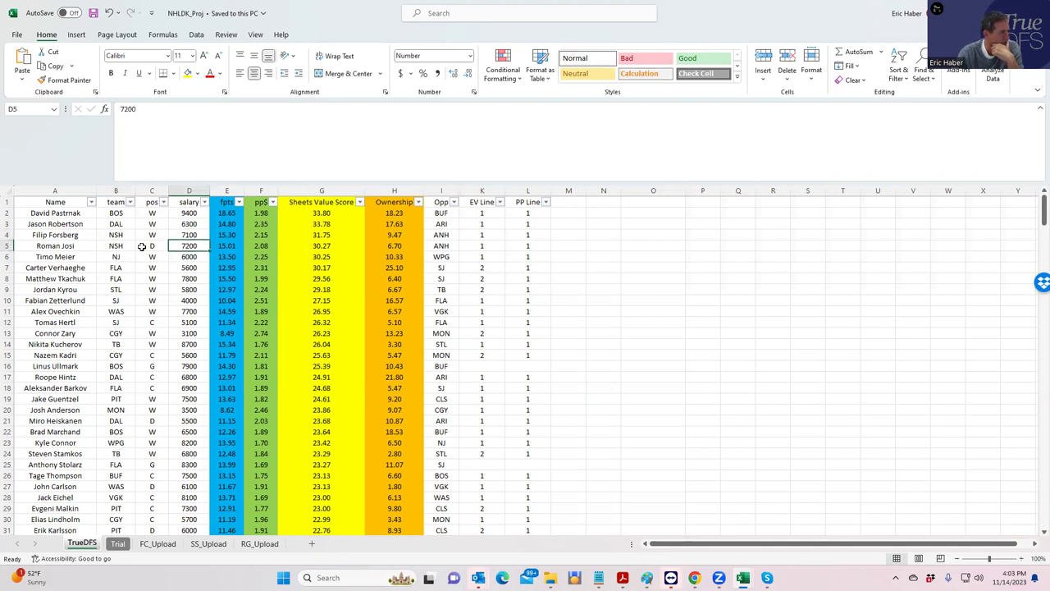
{"action": "left_click", "coordinate": [121, 270]}
{"action": "left_click", "coordinate": [164, 279]}
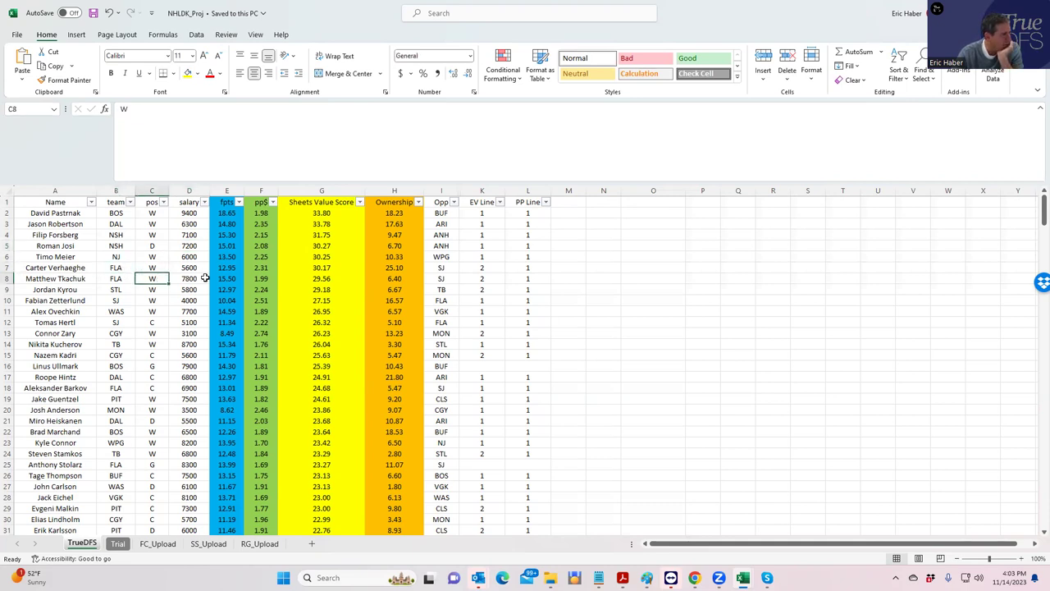
{"action": "left_click", "coordinate": [204, 277]}
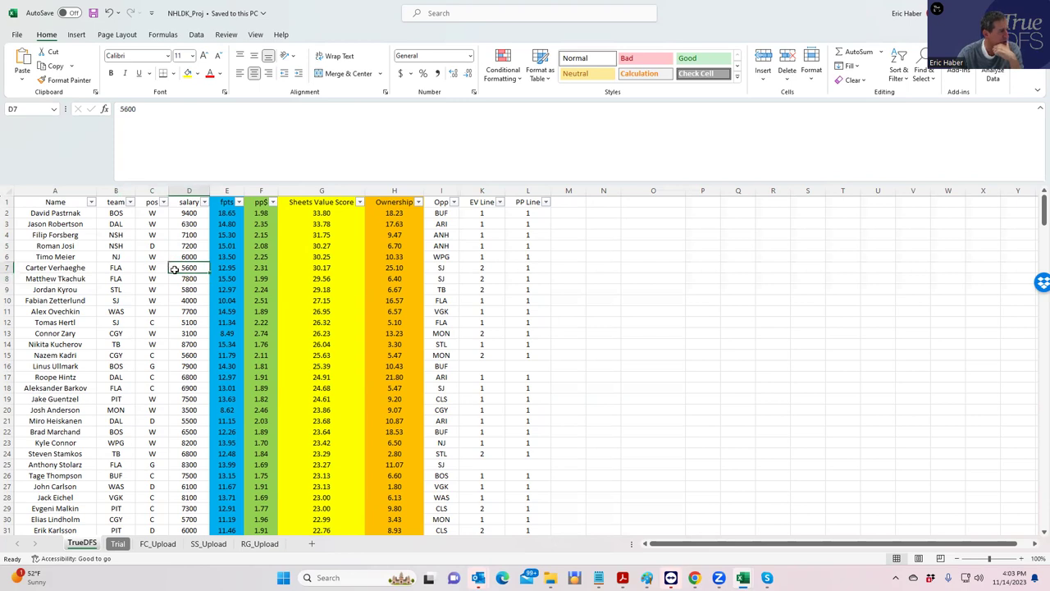
{"action": "left_click", "coordinate": [182, 387]}
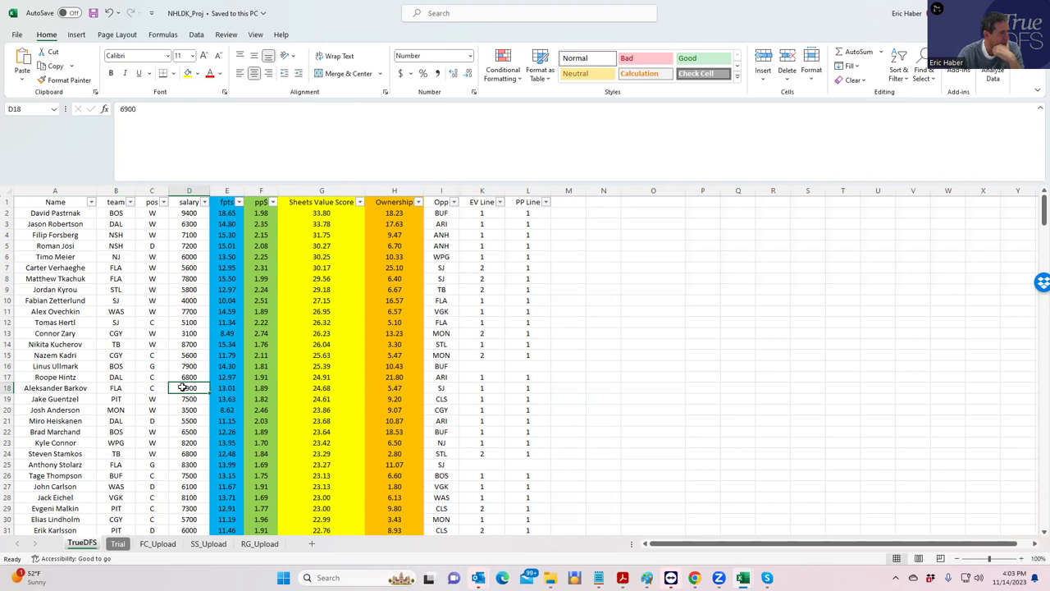
{"action": "left_click", "coordinate": [484, 268]}
{"action": "left_click", "coordinate": [484, 278]}
{"action": "left_click", "coordinate": [529, 277]}
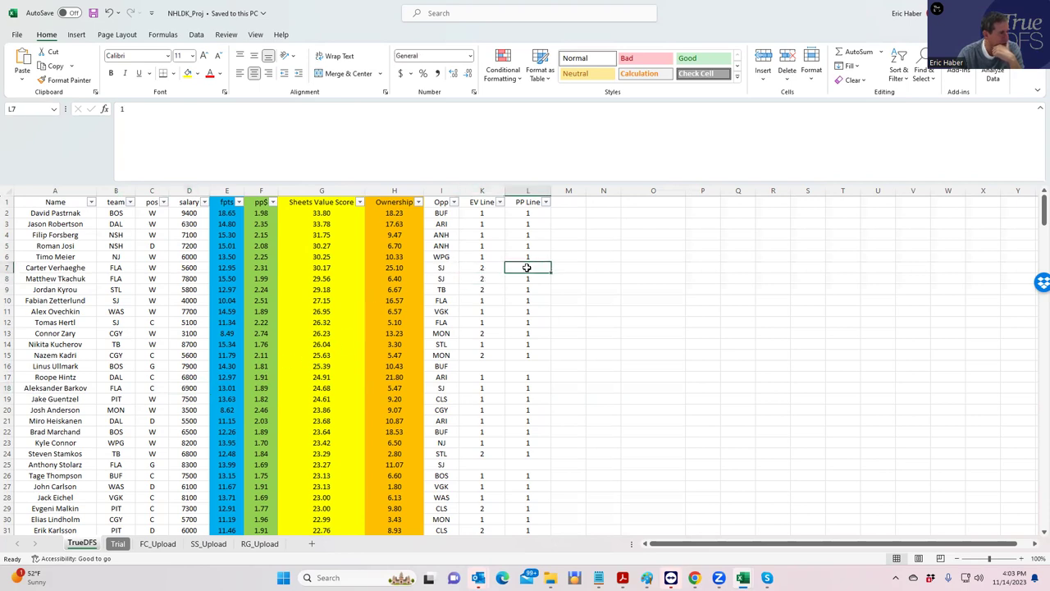
{"action": "left_click", "coordinate": [123, 385]}
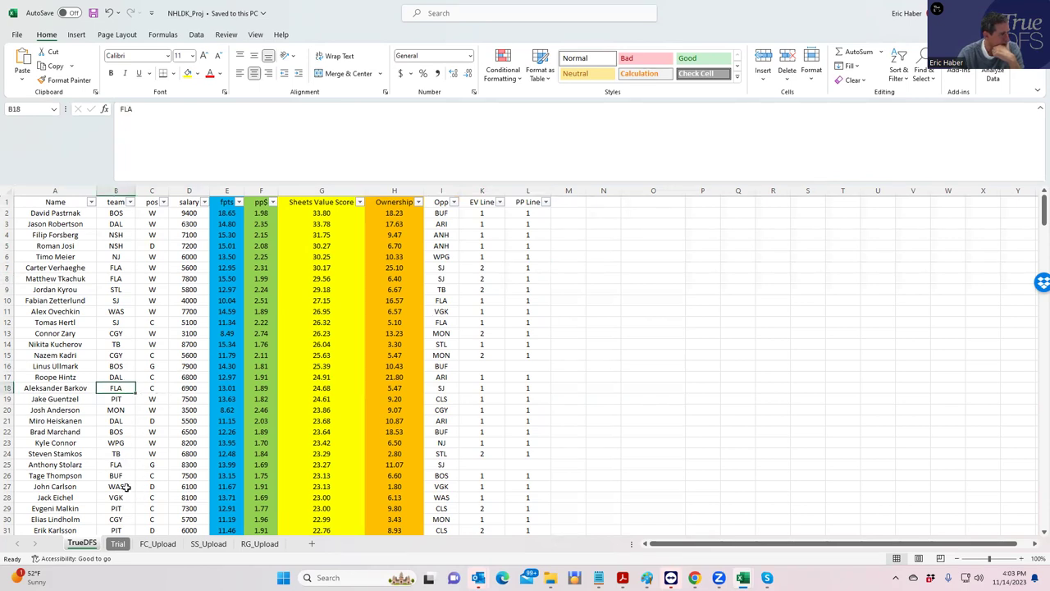
{"action": "left_click", "coordinate": [121, 291]}
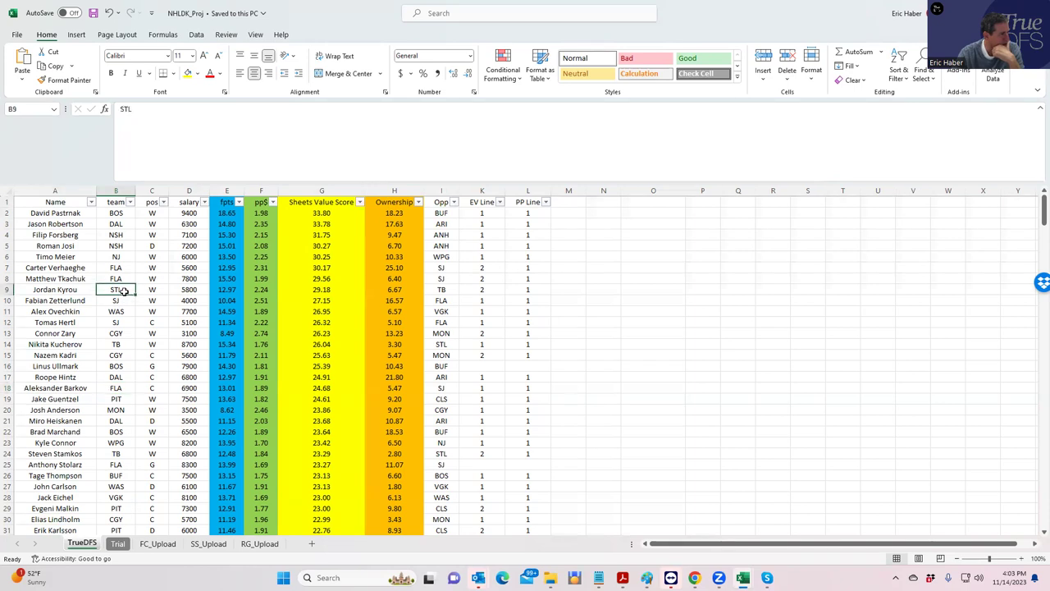
{"action": "left_click", "coordinate": [186, 309]}
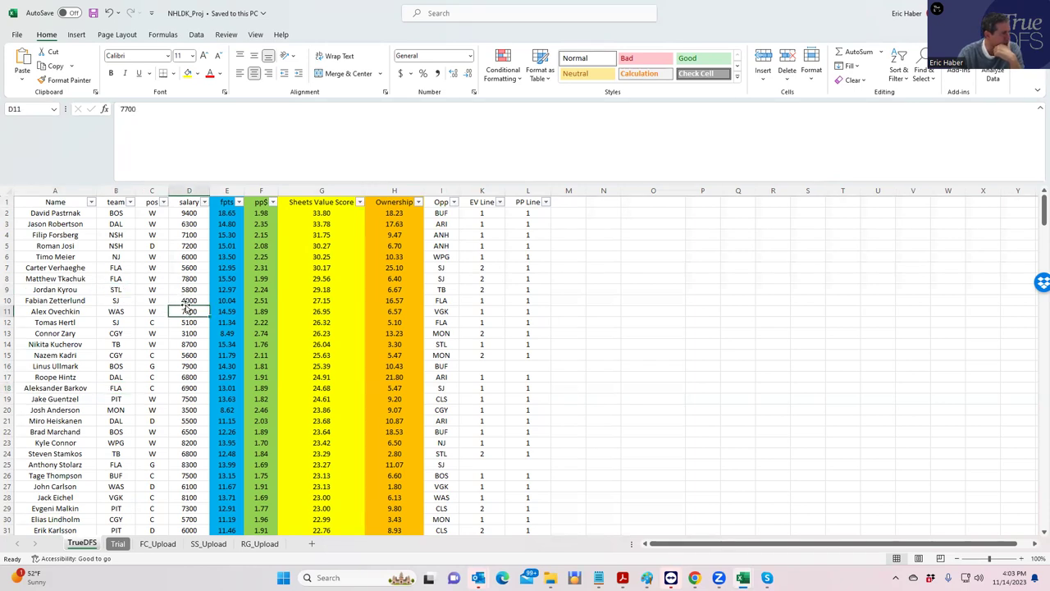
{"action": "left_click", "coordinate": [184, 292]}
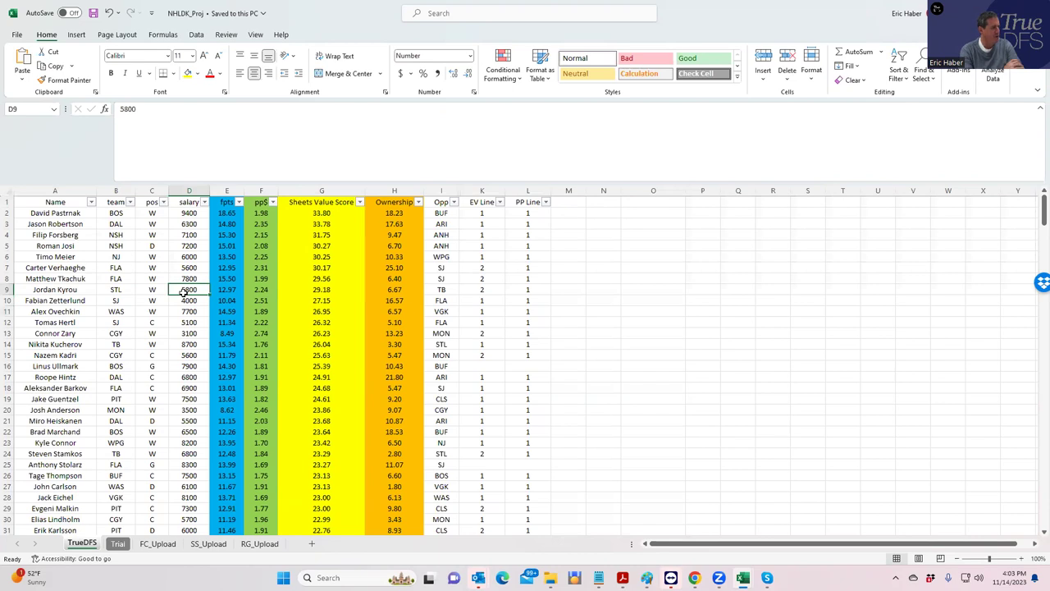
{"action": "left_click", "coordinate": [194, 300]}
{"action": "left_click", "coordinate": [190, 323]}
{"action": "left_click_drag", "start_coordinate": [191, 322], "coordinate": [191, 304]}
{"action": "left_click", "coordinate": [488, 322]}
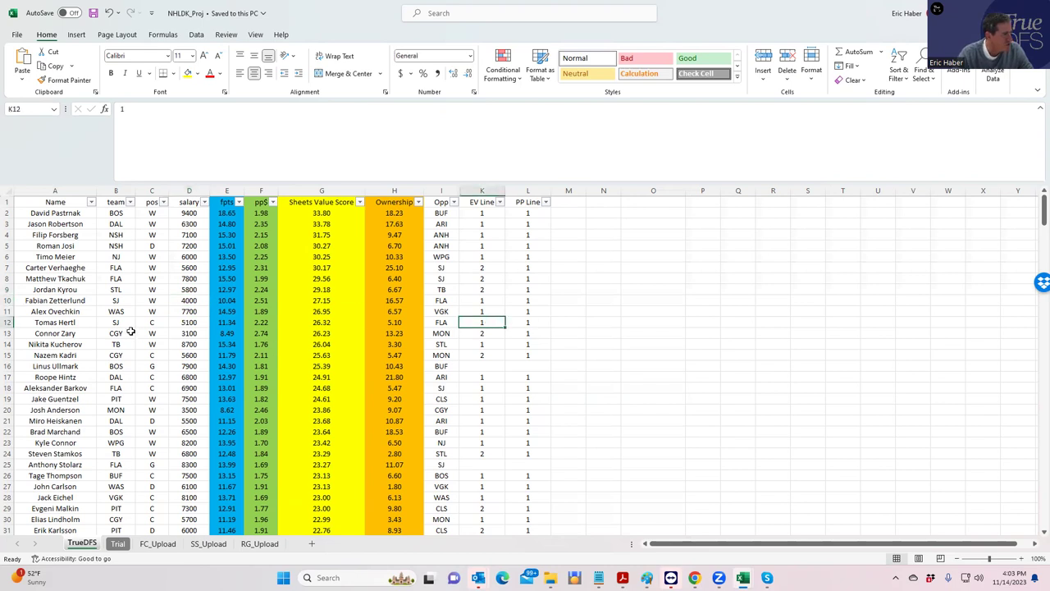
{"action": "left_click", "coordinate": [119, 304]}
{"action": "double_click", "coordinate": [116, 322]}
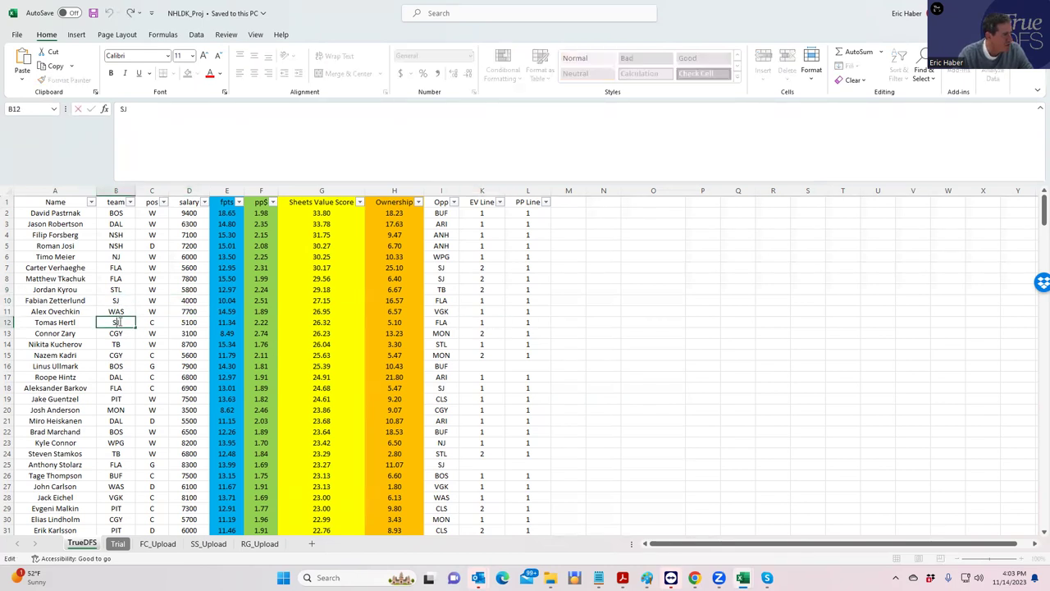
{"action": "left_click", "coordinate": [141, 342]}
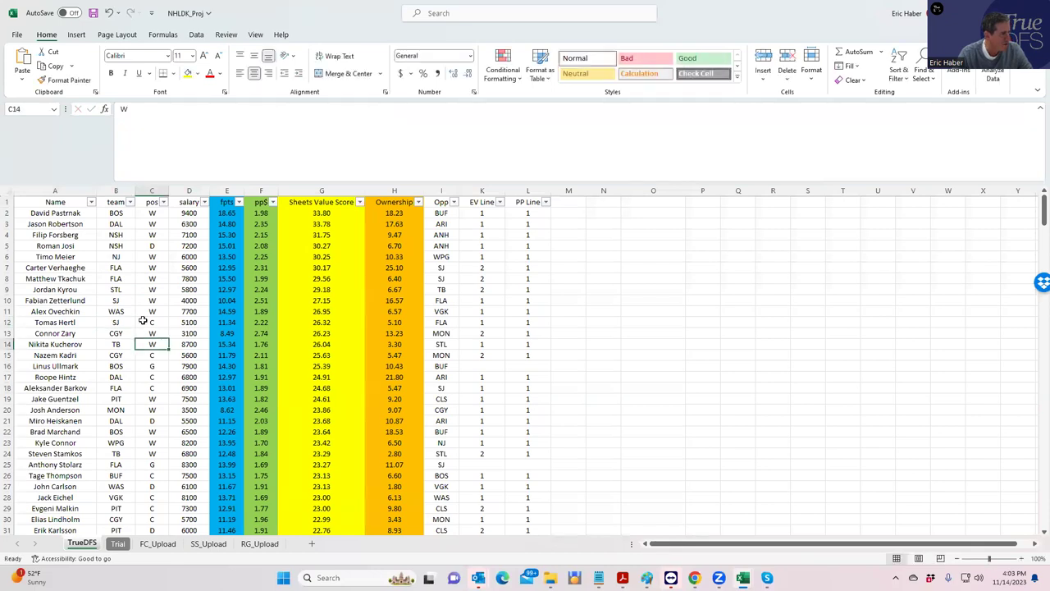
{"action": "left_click", "coordinate": [117, 302]}
{"action": "left_click", "coordinate": [128, 322]}
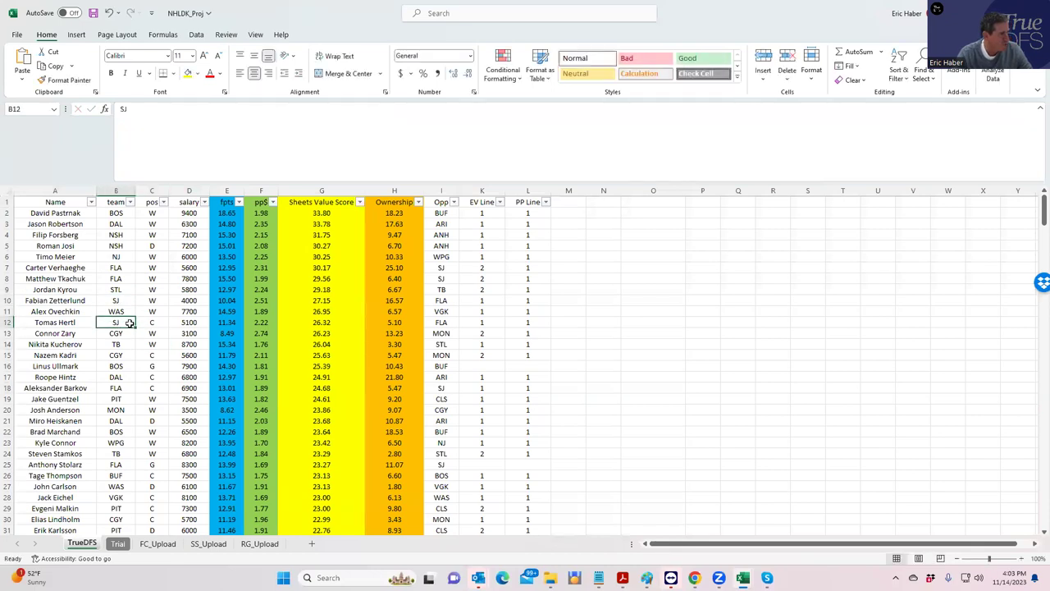
{"action": "left_click", "coordinate": [117, 301]}
{"action": "key", "text": "Down"}
{"action": "key", "text": "Down"}
{"action": "scroll", "coordinate": [168, 440], "scroll_direction": "down", "scroll_amount": 2}
{"action": "scroll", "coordinate": [169, 441], "scroll_direction": "up", "scroll_amount": 2}
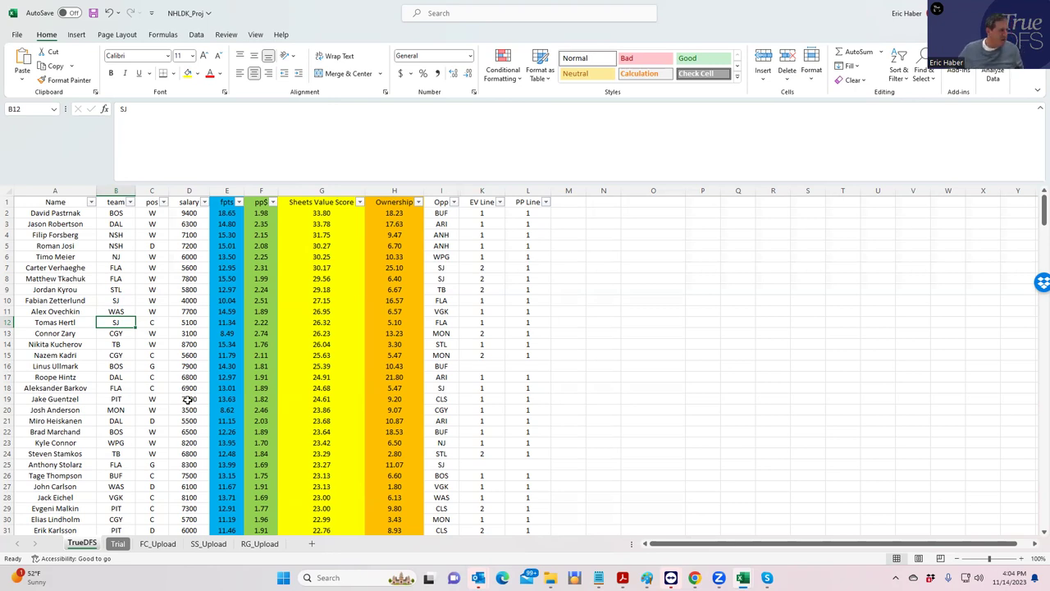
{"action": "left_click", "coordinate": [117, 242]}
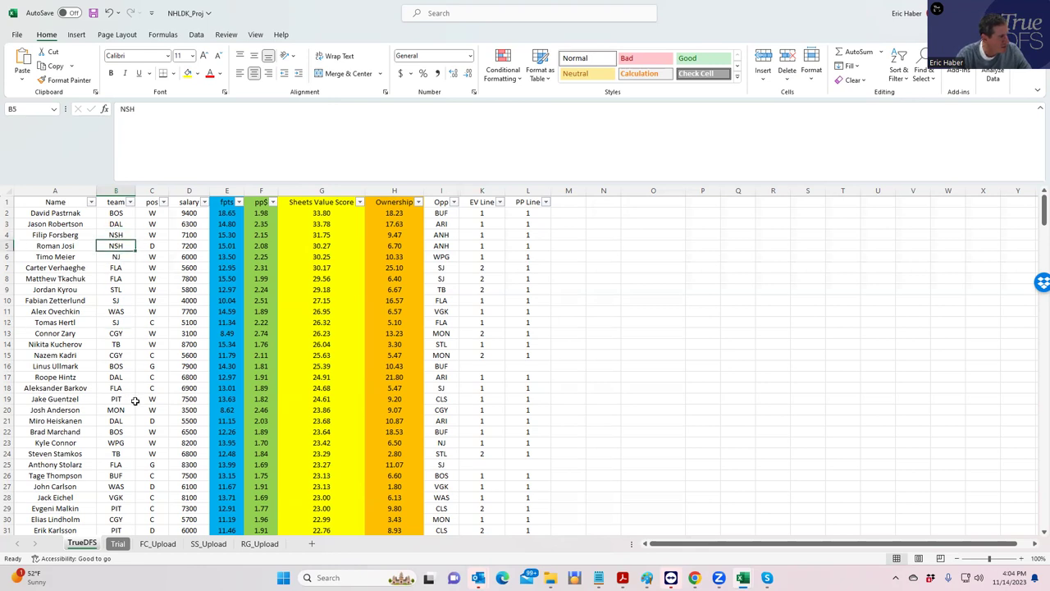
{"action": "left_click", "coordinate": [117, 267]}
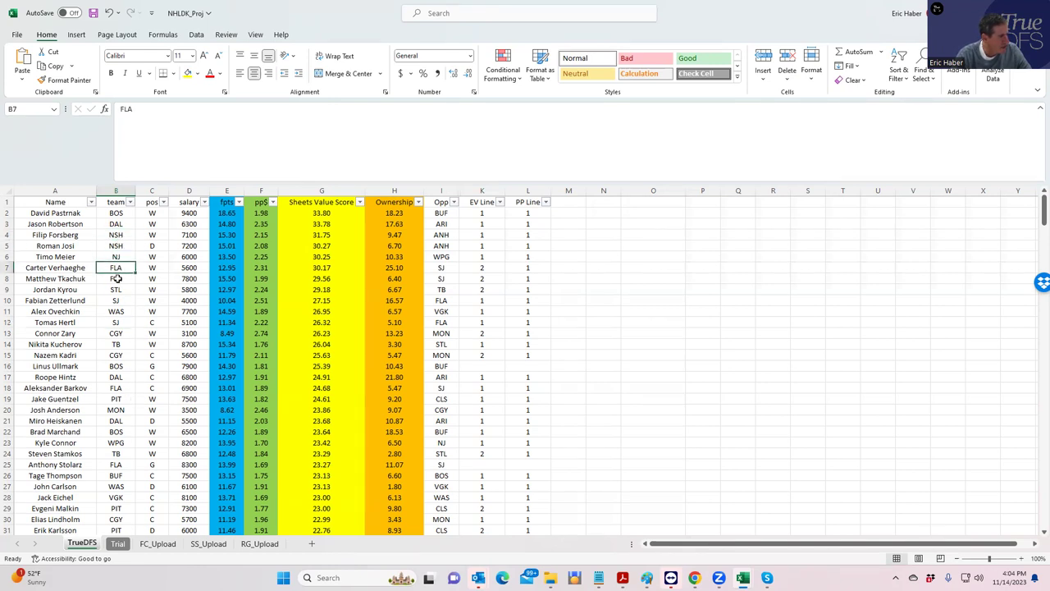
{"action": "left_click", "coordinate": [117, 278]}
{"action": "left_click", "coordinate": [483, 279]}
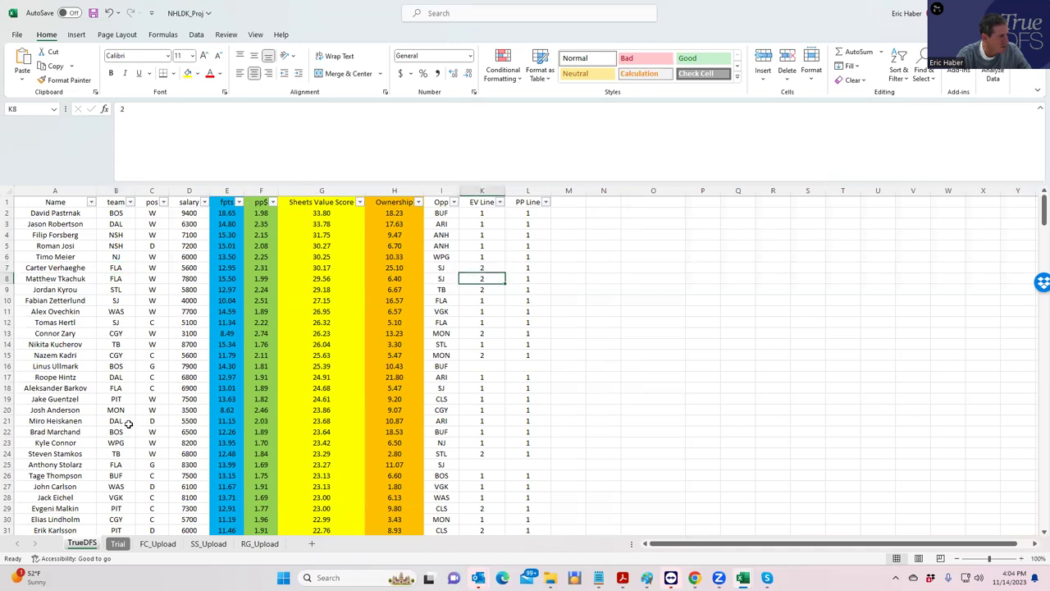
{"action": "left_click", "coordinate": [116, 389]}
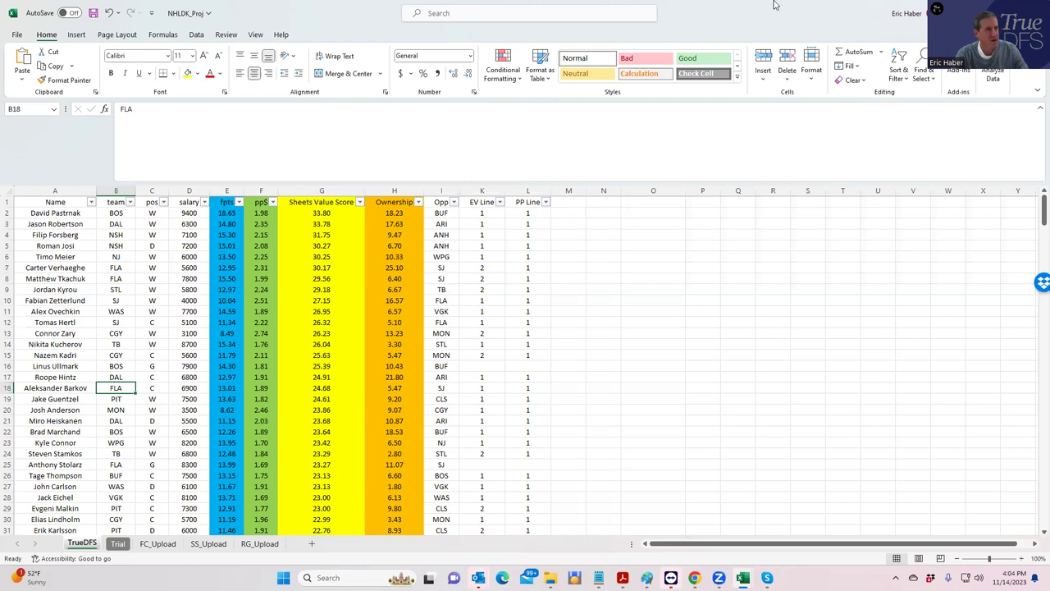
Step: Edit the first NHL Classic lineup, clear all slots, and filter wingers to the FLA @ SJ game
{"action": "key", "text": "alt+Tab"}
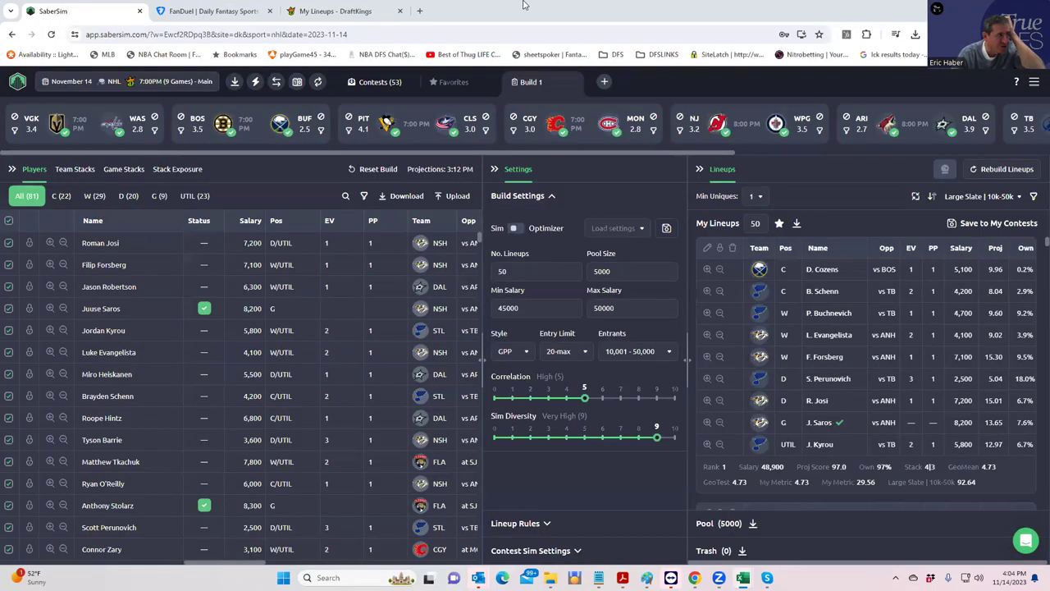
{"action": "left_click", "coordinate": [347, 12]}
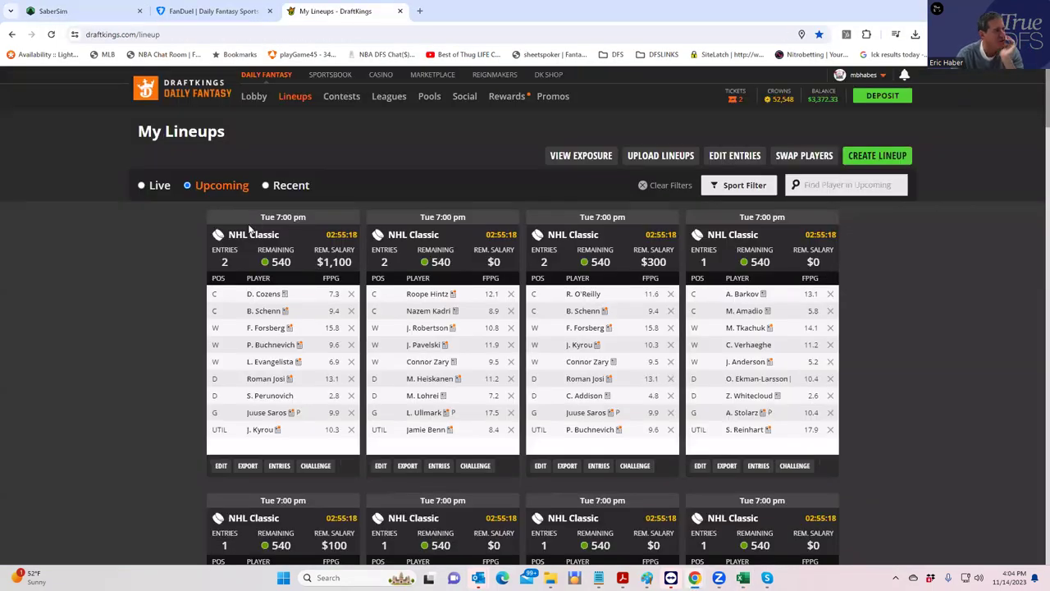
{"action": "left_click", "coordinate": [221, 465]}
{"action": "left_click", "coordinate": [580, 503]}
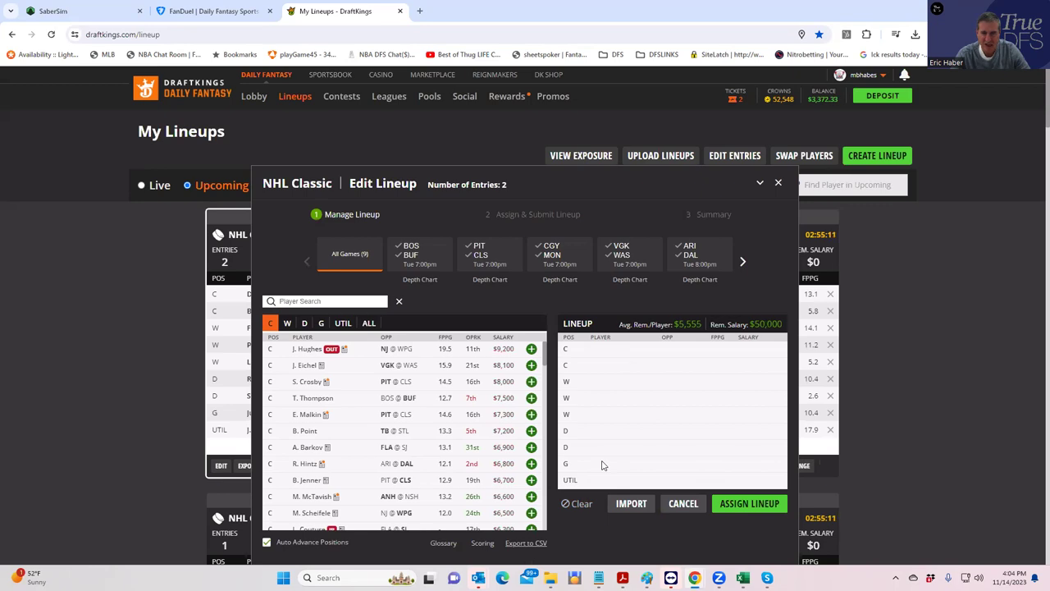
{"action": "left_click", "coordinate": [287, 322]}
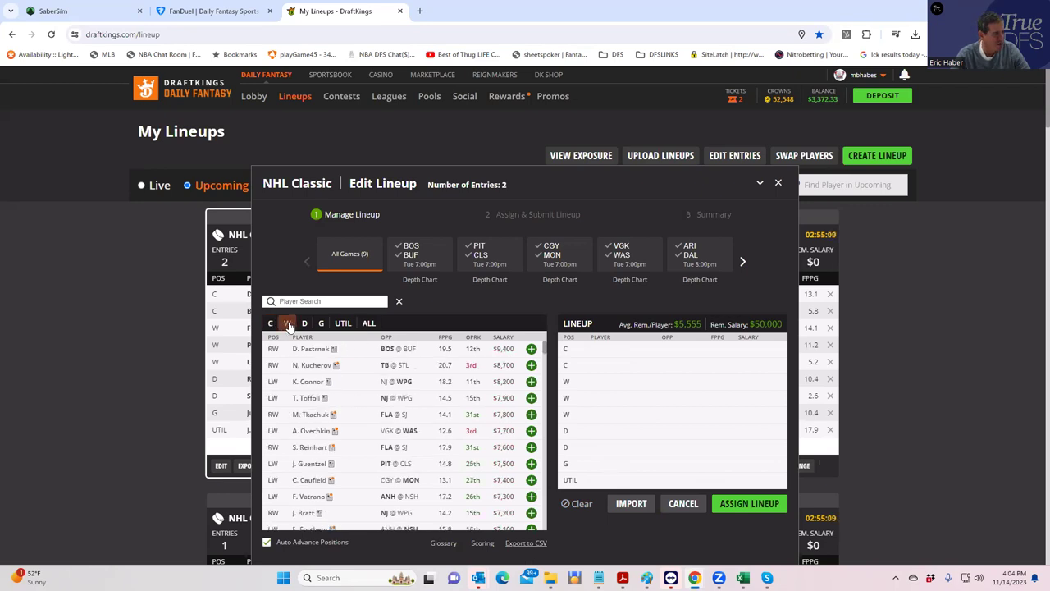
{"action": "left_click", "coordinate": [743, 262]}
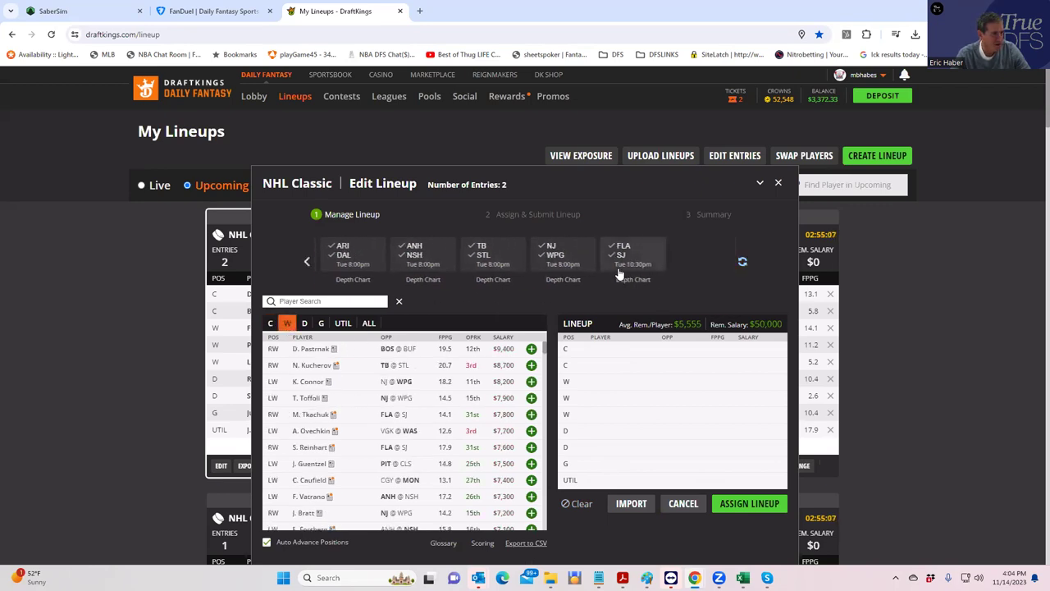
{"action": "left_click", "coordinate": [550, 254]}
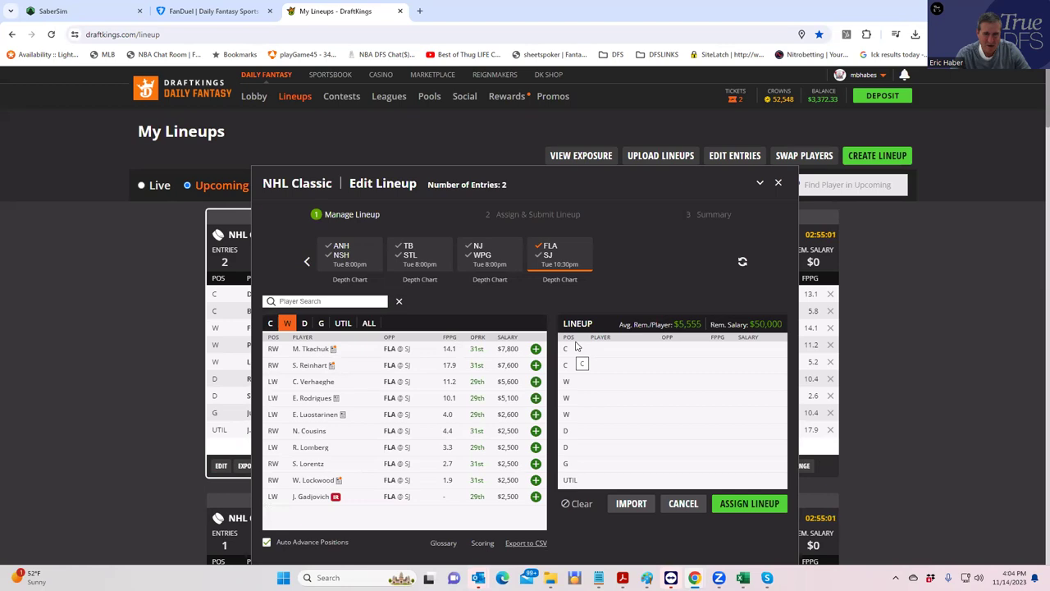
Step: Add the FLA players: the $5,600 winger, $6,900 center and $7,800 winger
{"action": "left_click", "coordinate": [535, 381]}
{"action": "left_click", "coordinate": [271, 326]}
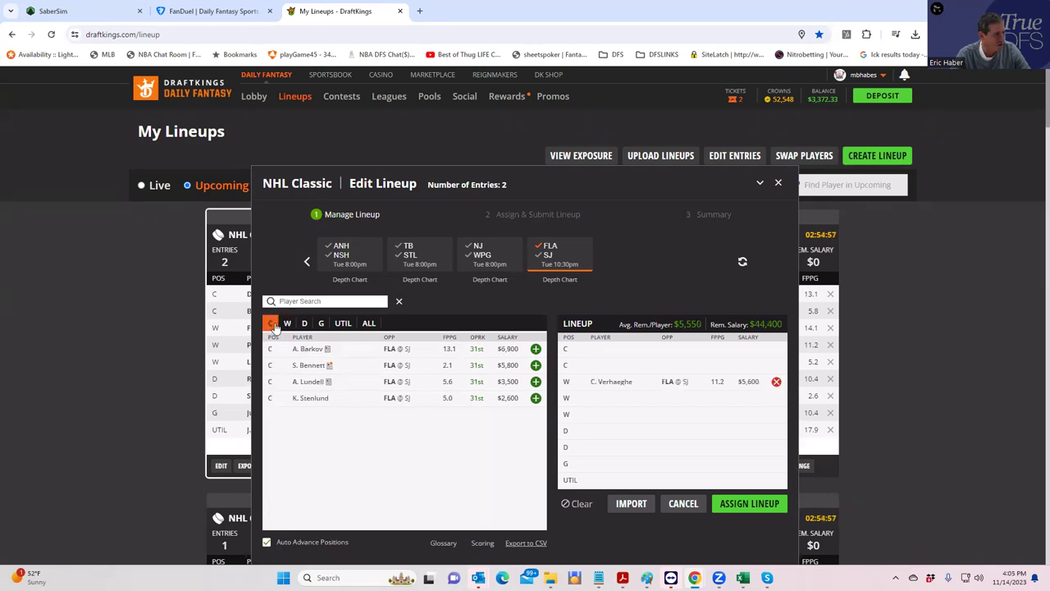
{"action": "left_click", "coordinate": [535, 348]}
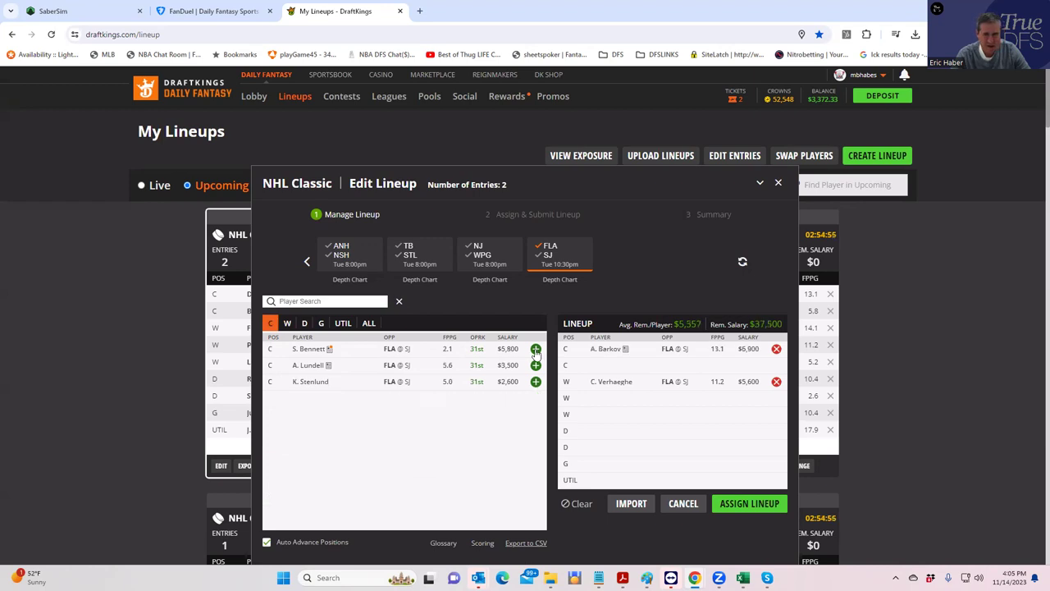
{"action": "left_click", "coordinate": [288, 324]}
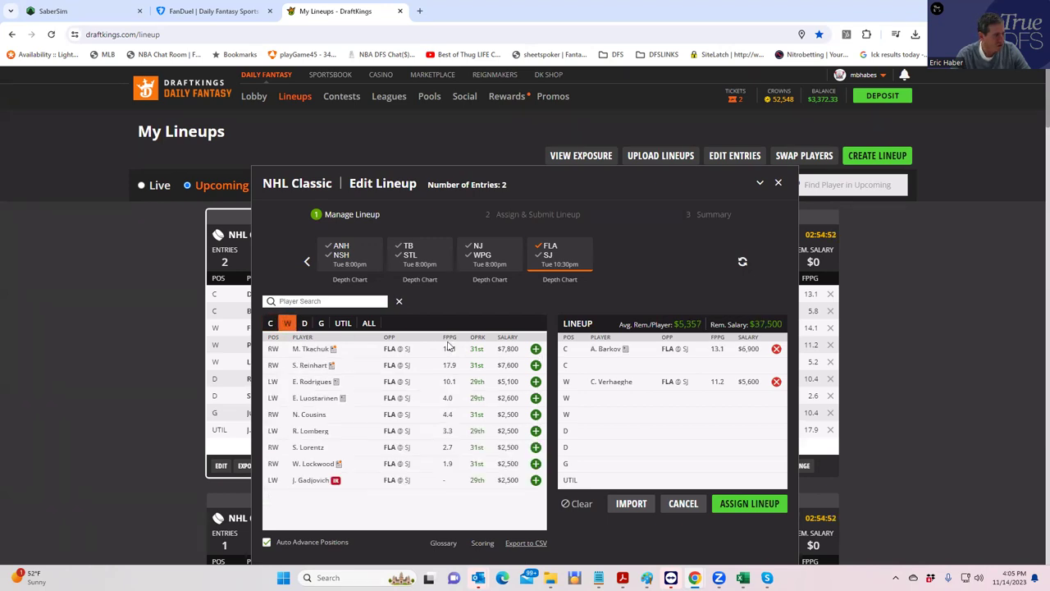
{"action": "left_click", "coordinate": [535, 348]}
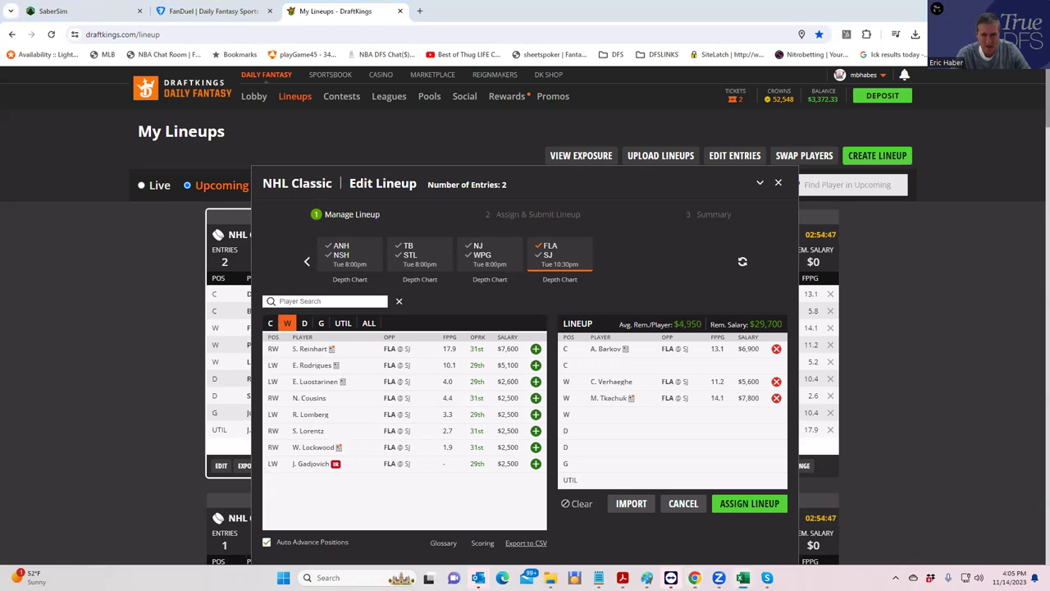
Step: Add the SJ $4,000 winger and $5,100 center, leaving $20,600, then show all games
{"action": "left_click", "coordinate": [548, 255]}
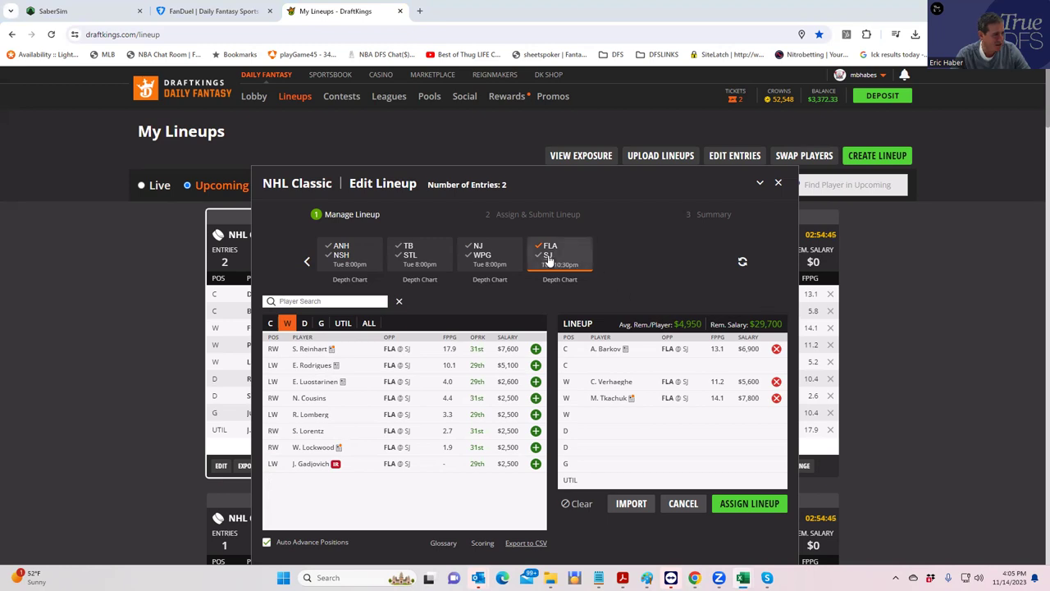
{"action": "left_click", "coordinate": [548, 245]}
{"action": "left_click", "coordinate": [534, 348]}
{"action": "left_click", "coordinate": [535, 349]}
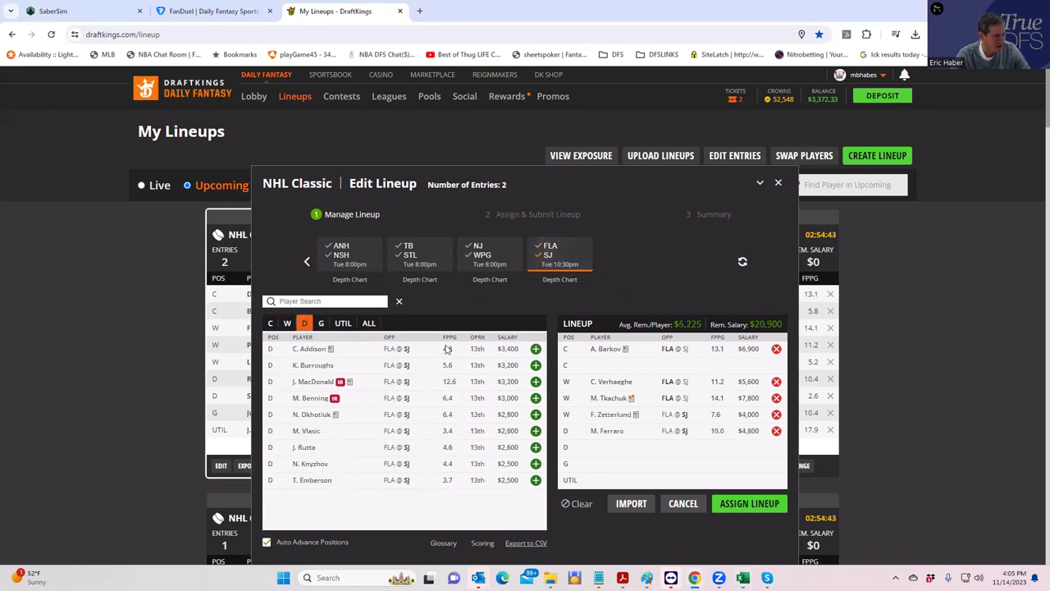
{"action": "left_click", "coordinate": [776, 431]}
{"action": "left_click", "coordinate": [270, 323]}
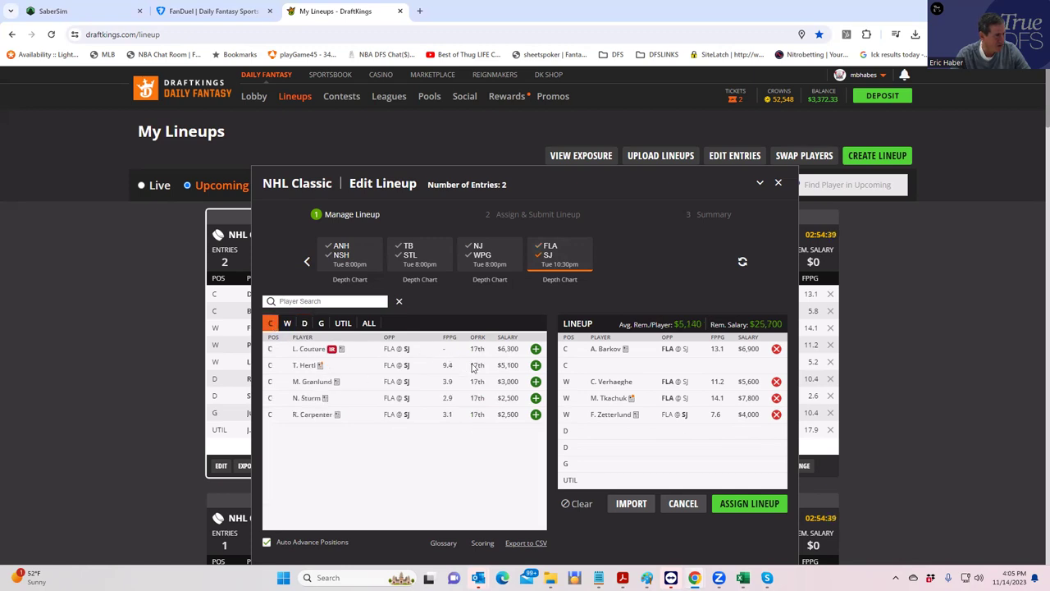
{"action": "left_click", "coordinate": [535, 365]}
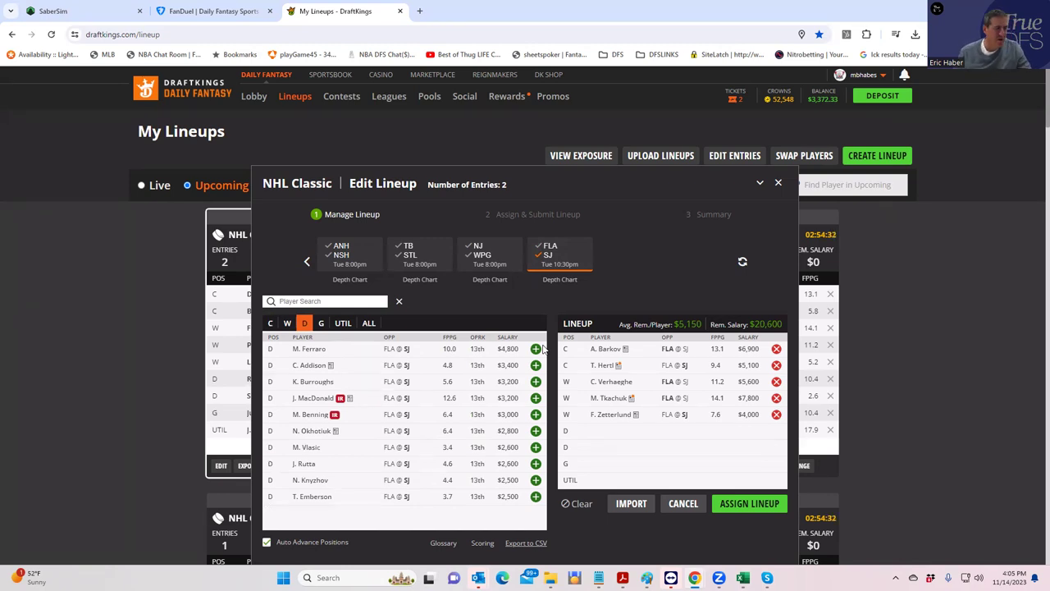
{"action": "left_click", "coordinate": [545, 258]}
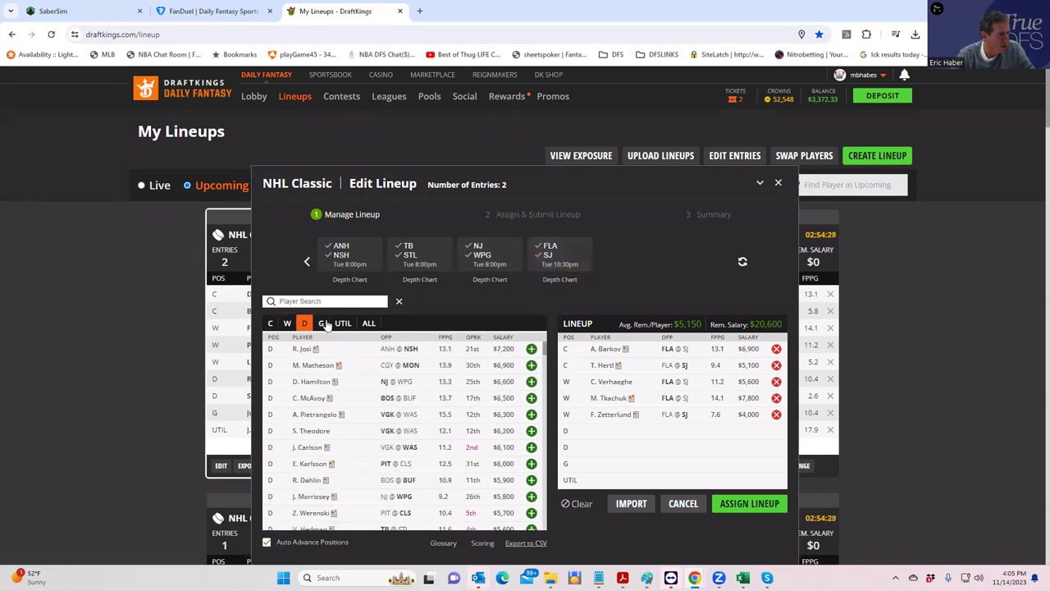
Step: List DraftKings goalies, then check the row-16 goalie's 7900 salary in the maximized workbook
{"action": "left_click", "coordinate": [323, 324]}
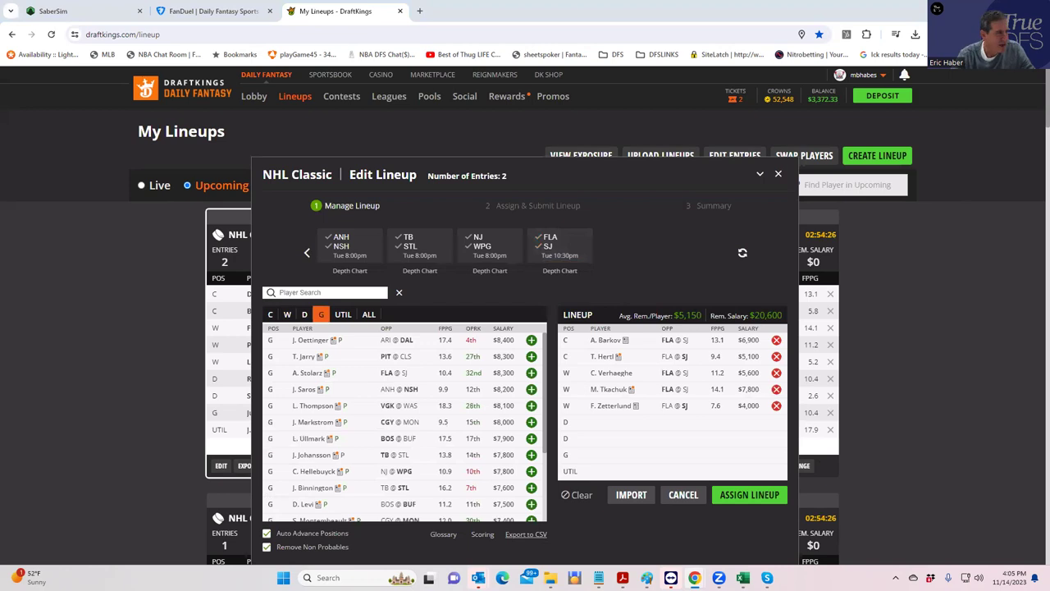
{"action": "key", "text": "alt+Tab"}
{"action": "key", "text": "super+Up"}
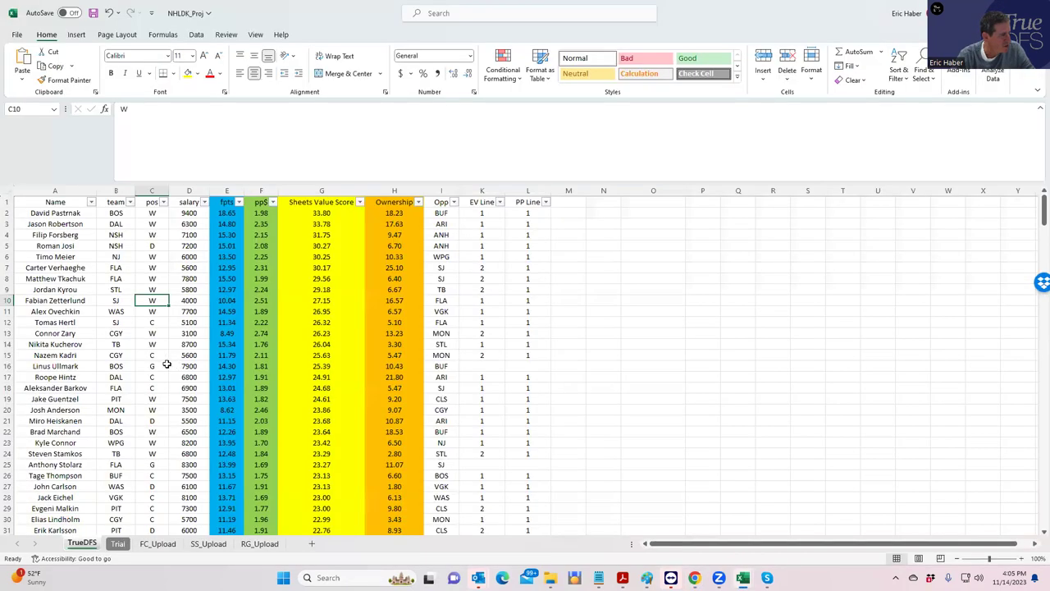
{"action": "left_click", "coordinate": [164, 366]}
{"action": "left_click", "coordinate": [191, 365]}
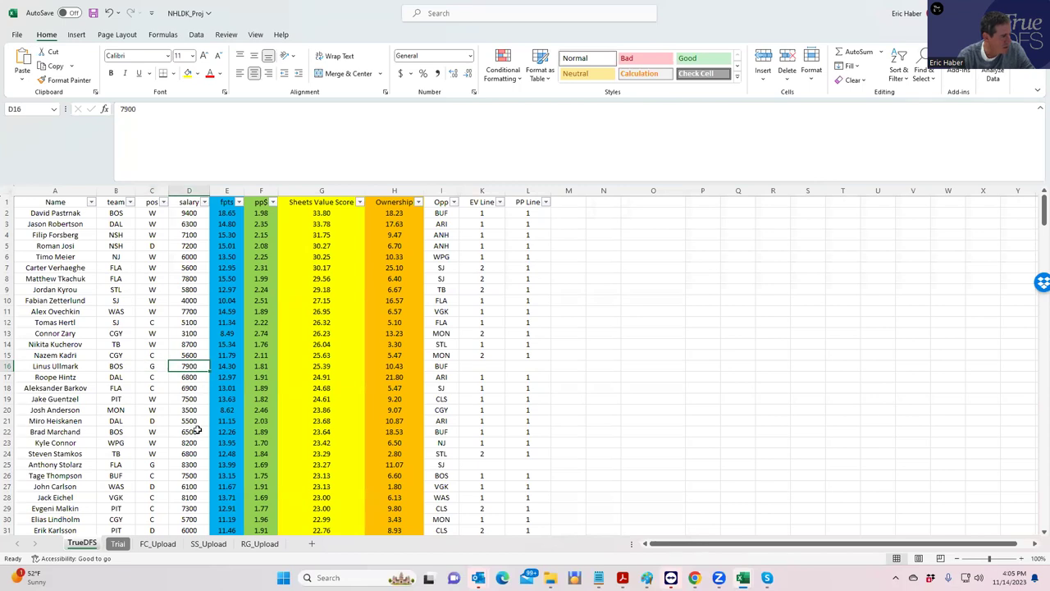
Step: Compare goalie salaries down the sheet (8300, 8200, 7800, 7200, 7700), returning to 7900
{"action": "left_click", "coordinate": [191, 465]}
{"action": "scroll", "coordinate": [190, 470], "scroll_direction": "down", "scroll_amount": 3}
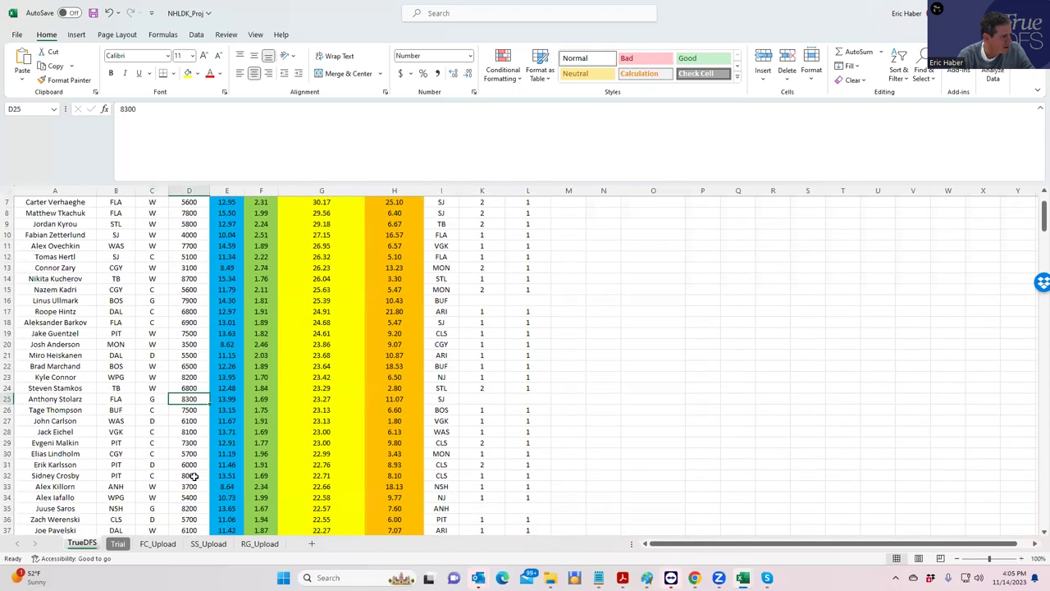
{"action": "left_click", "coordinate": [189, 476]}
{"action": "scroll", "coordinate": [193, 475], "scroll_direction": "down", "scroll_amount": 2}
{"action": "left_click", "coordinate": [194, 475]}
{"action": "scroll", "coordinate": [197, 488], "scroll_direction": "down", "scroll_amount": 2}
{"action": "scroll", "coordinate": [195, 487], "scroll_direction": "down", "scroll_amount": 5}
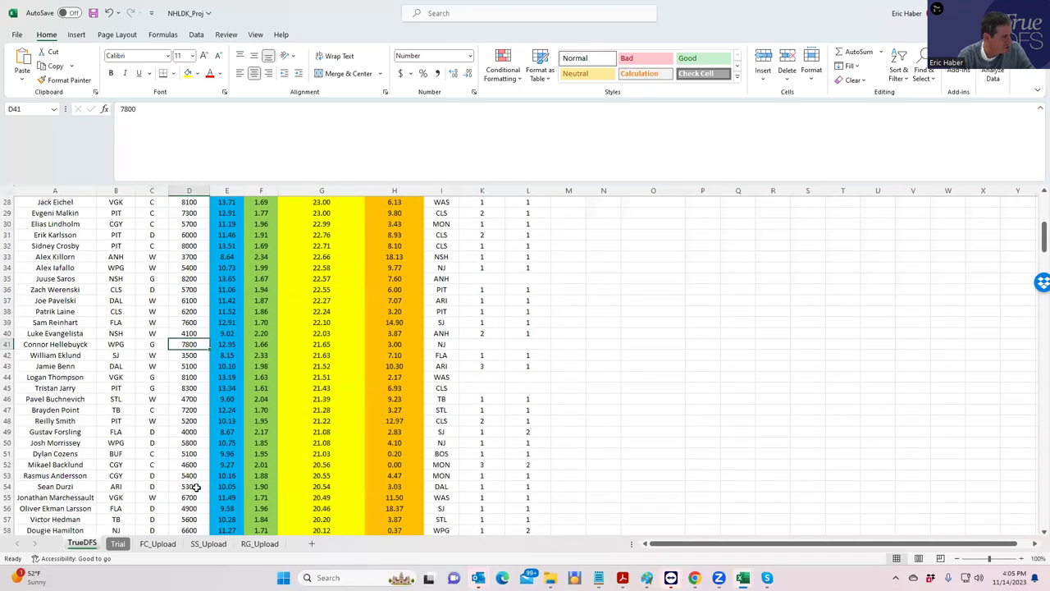
{"action": "scroll", "coordinate": [197, 485], "scroll_direction": "down", "scroll_amount": 2}
{"action": "left_click", "coordinate": [193, 477]}
{"action": "left_click", "coordinate": [187, 441]}
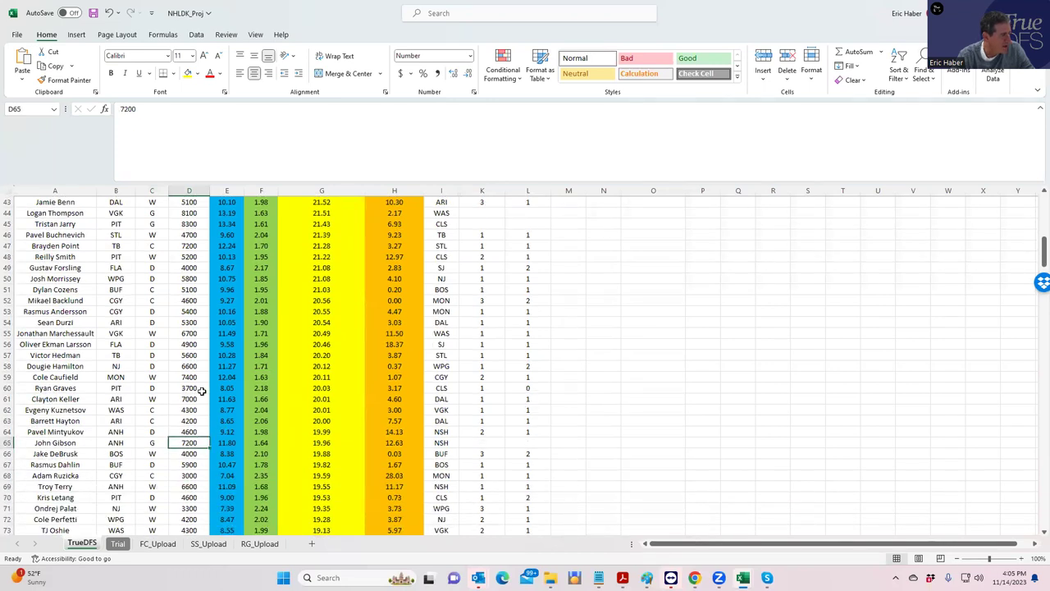
{"action": "scroll", "coordinate": [208, 380], "scroll_direction": "up", "scroll_amount": 14}
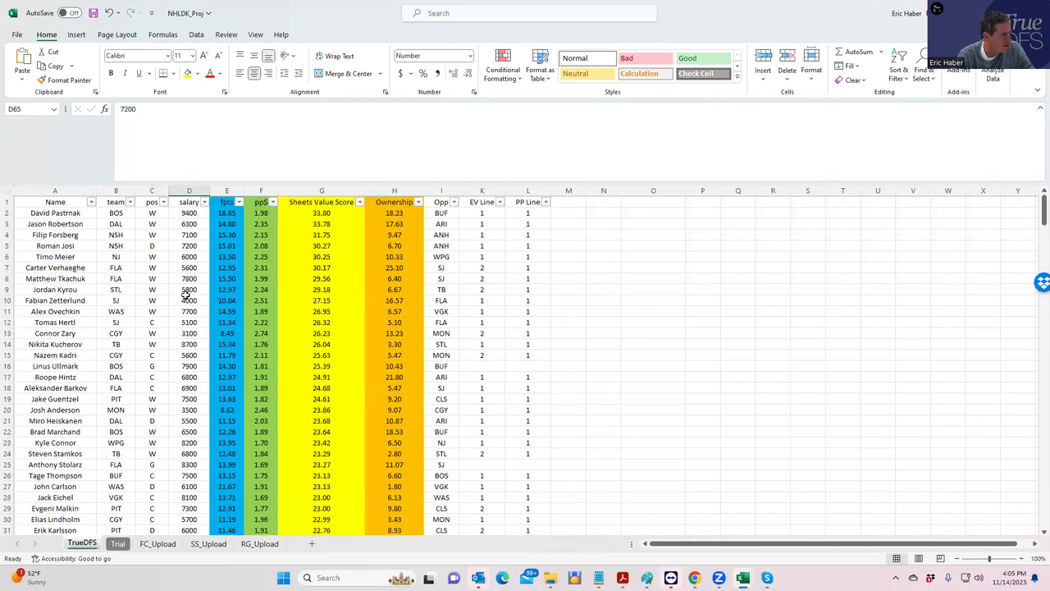
{"action": "left_click", "coordinate": [193, 312]}
{"action": "left_click", "coordinate": [189, 366]}
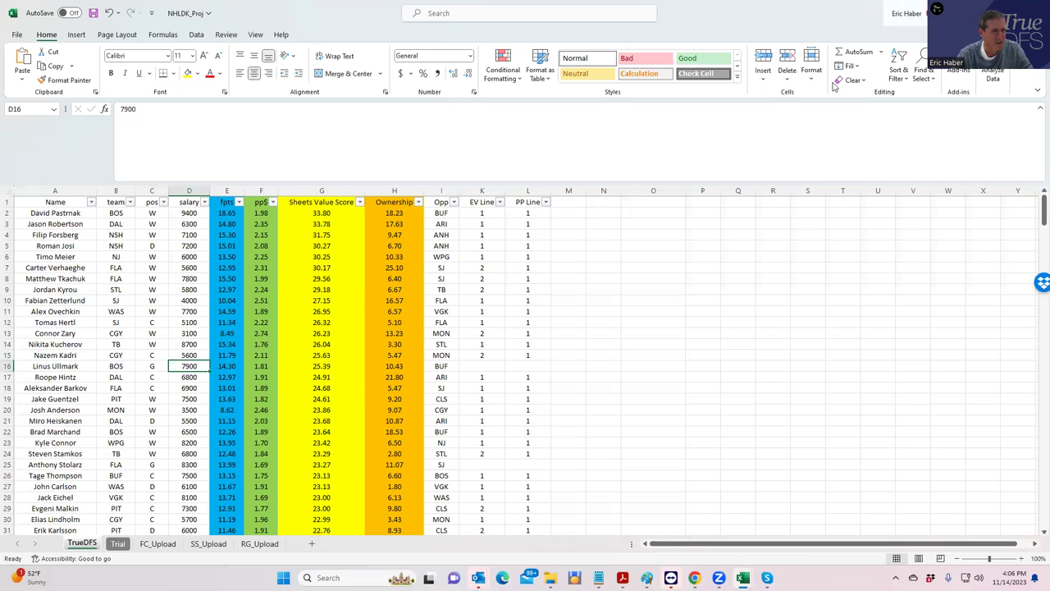
Step: Search 'ul' and add the $7,900 BOS goalie Linus Ullmark, leaving $12,700
{"action": "key", "text": "alt+Tab"}
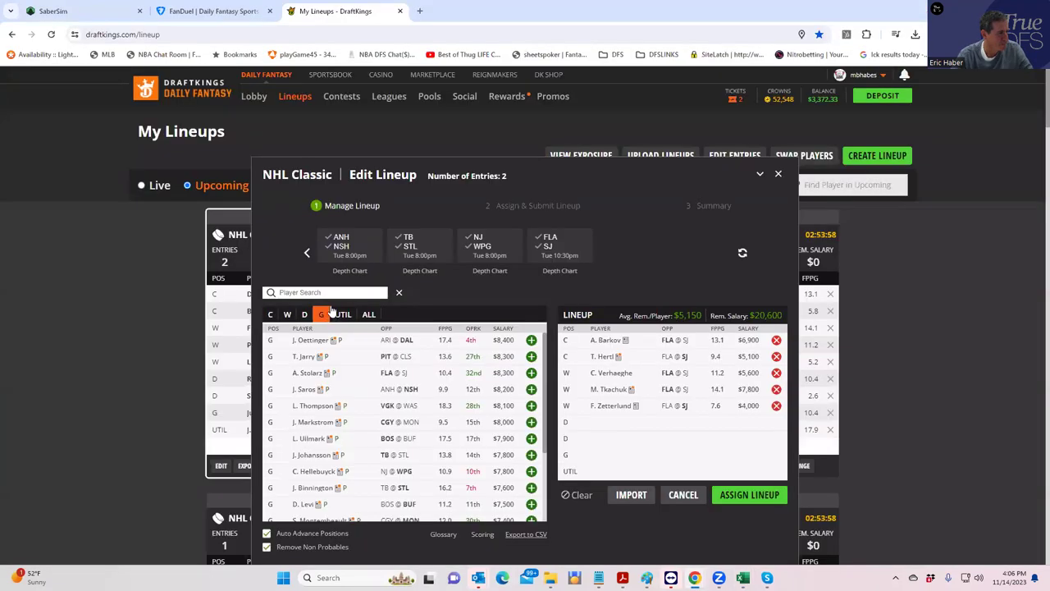
{"action": "left_click", "coordinate": [328, 292]}
{"action": "type", "text": "ulm"}
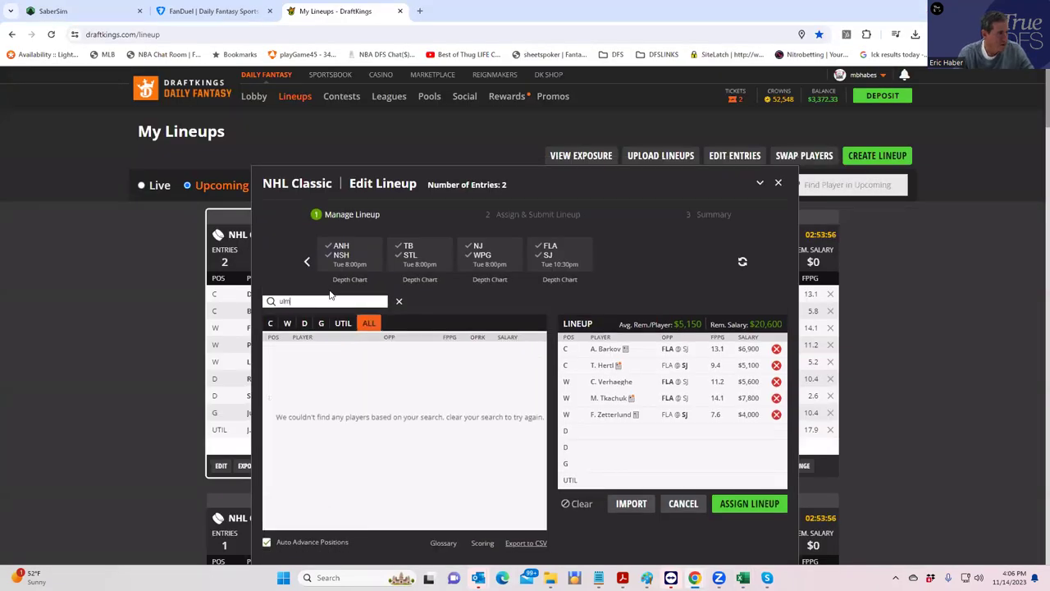
{"action": "key", "text": "BackSpace"}
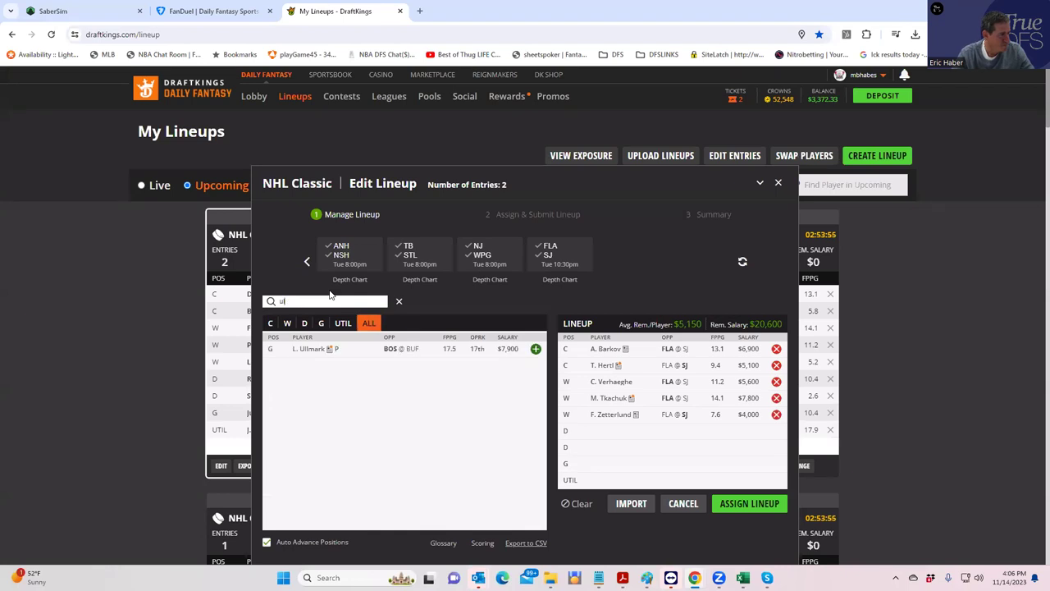
{"action": "left_click", "coordinate": [535, 350]}
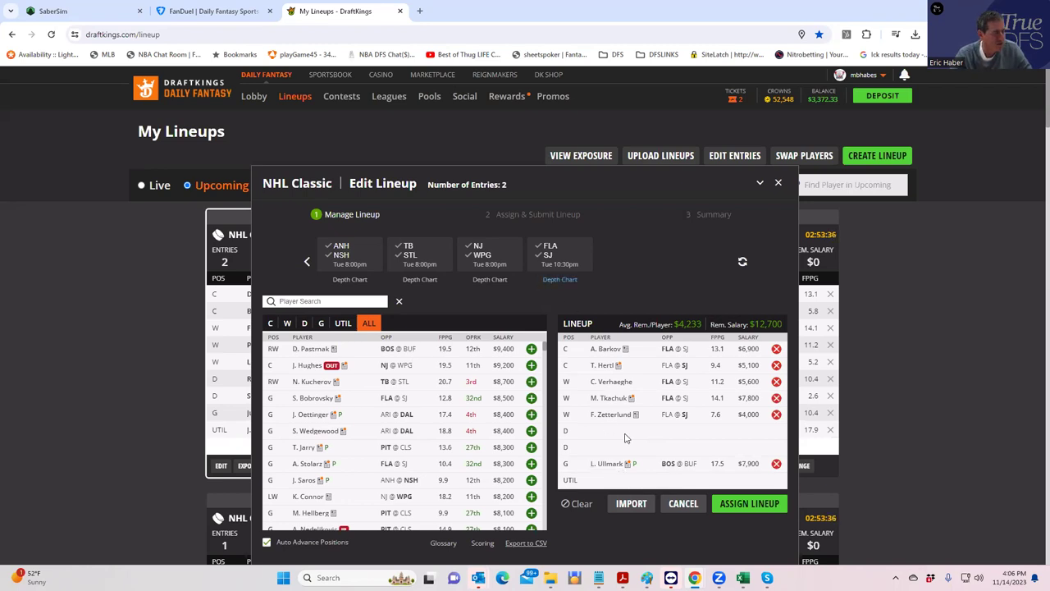
{"action": "mouse_move", "coordinate": [742, 577]}
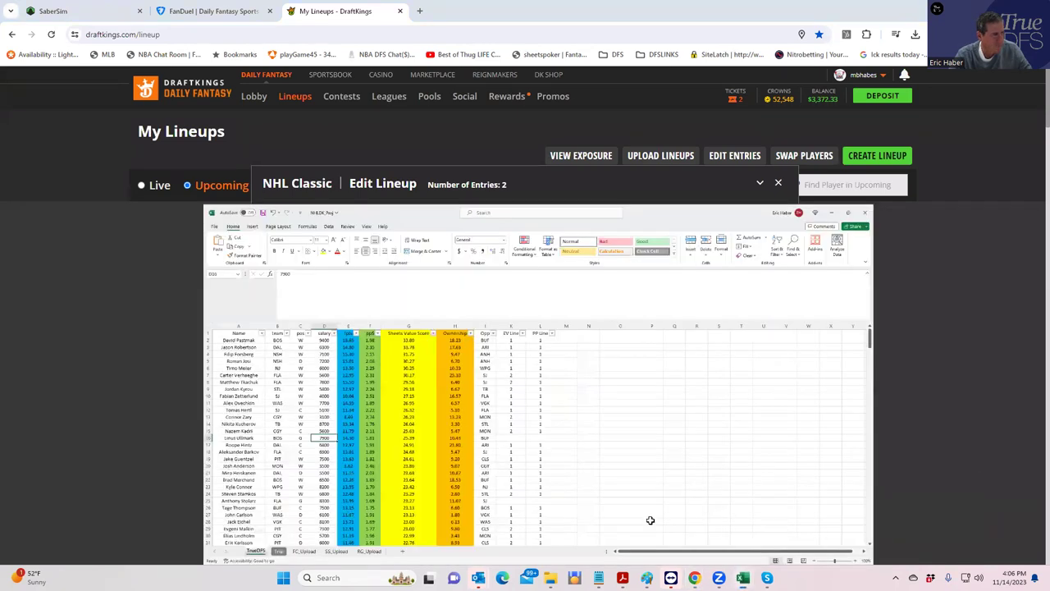
{"action": "left_click", "coordinate": [785, 535]}
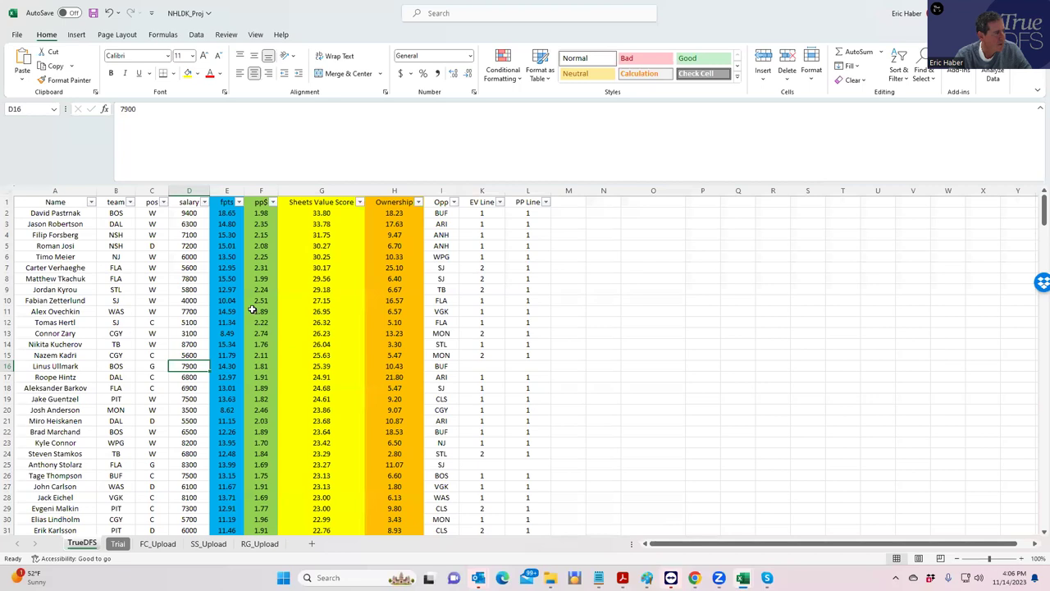
{"action": "left_click", "coordinate": [196, 388]}
{"action": "left_click", "coordinate": [195, 410]}
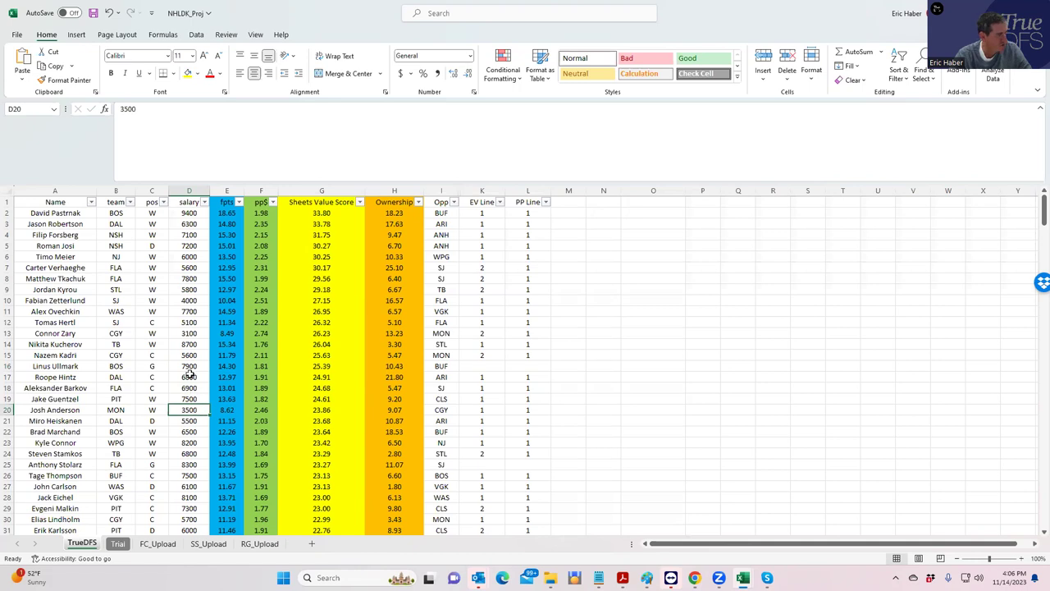
{"action": "left_click", "coordinate": [189, 333]}
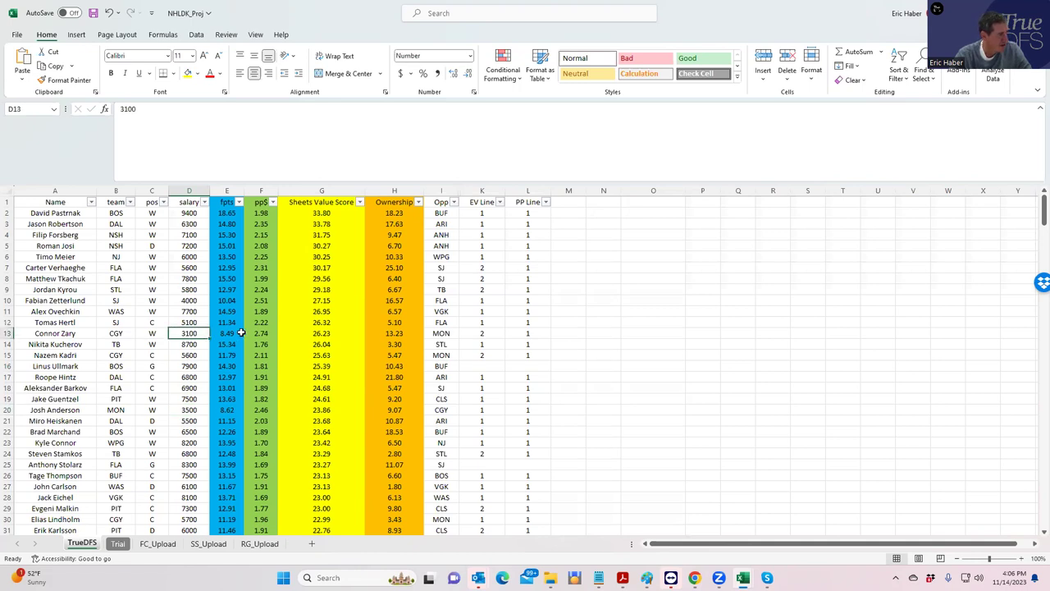
{"action": "left_click", "coordinate": [166, 357]}
{"action": "left_click", "coordinate": [190, 356]}
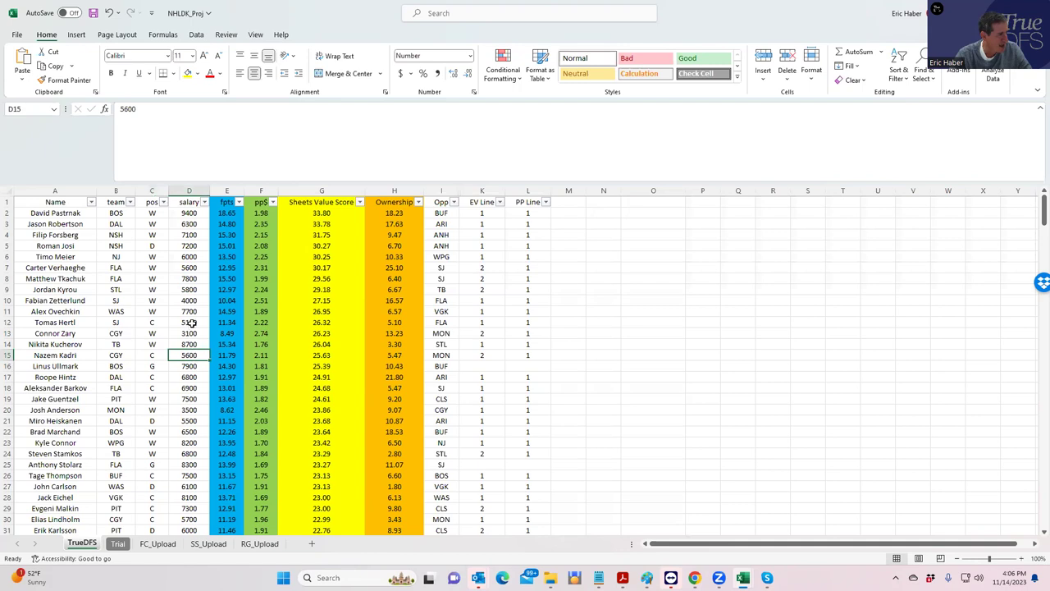
{"action": "left_click", "coordinate": [190, 322]}
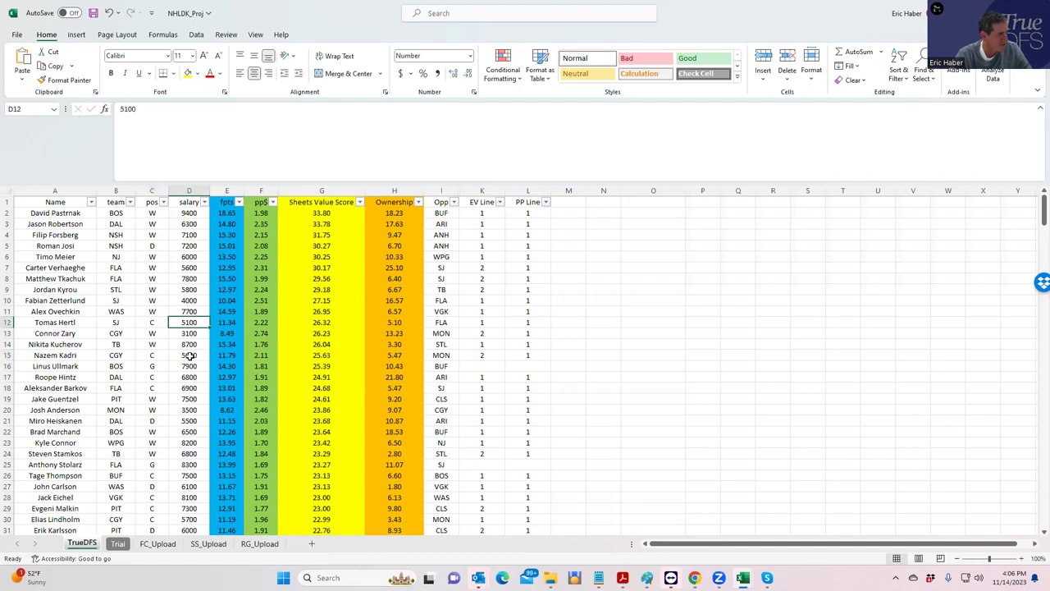
{"action": "left_click", "coordinate": [189, 356]}
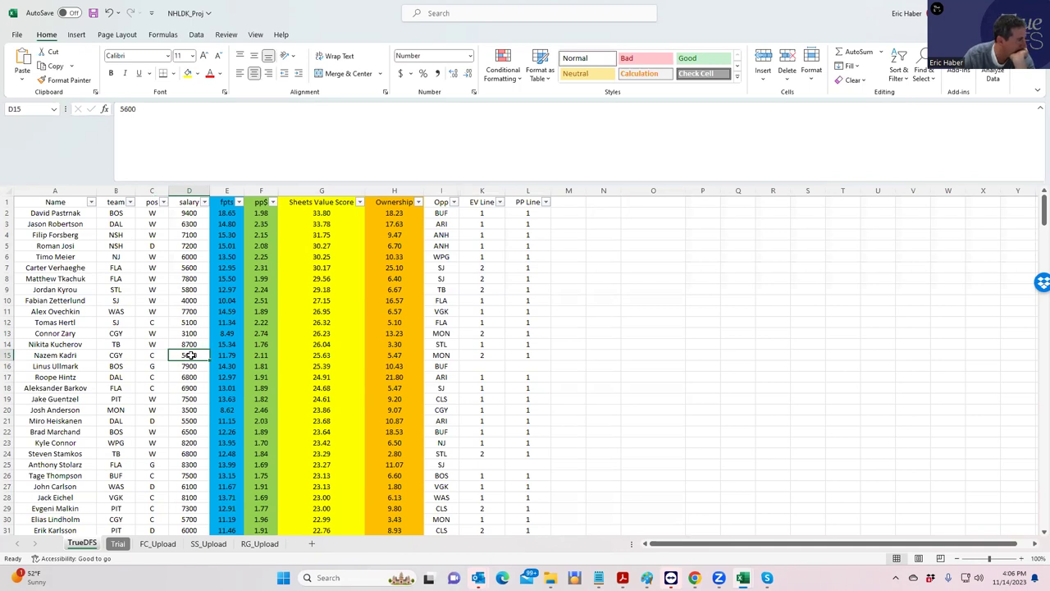
{"action": "left_click", "coordinate": [187, 333]}
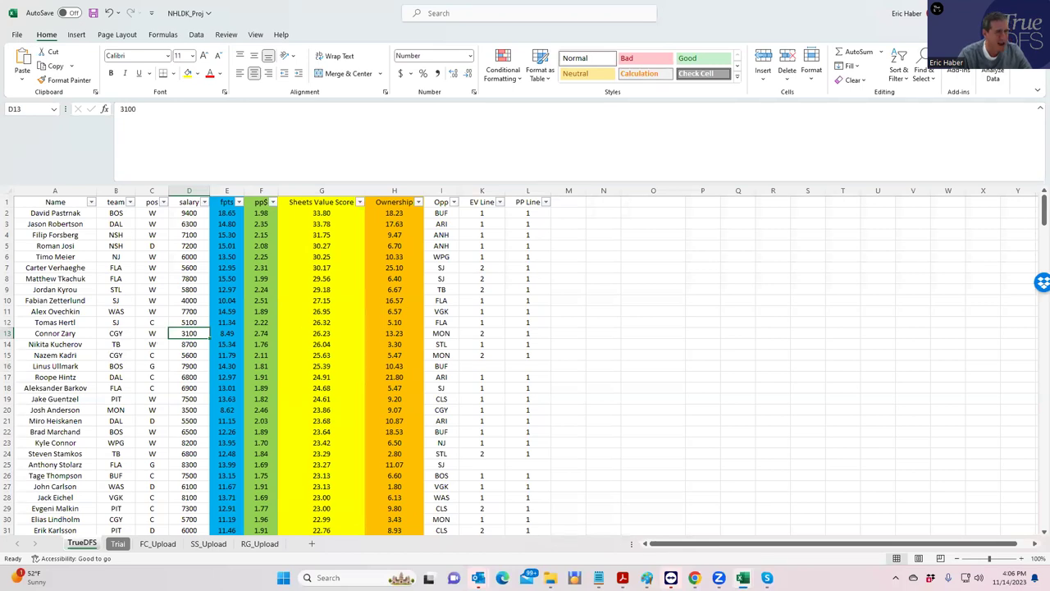
{"action": "key", "text": "alt+Tab"}
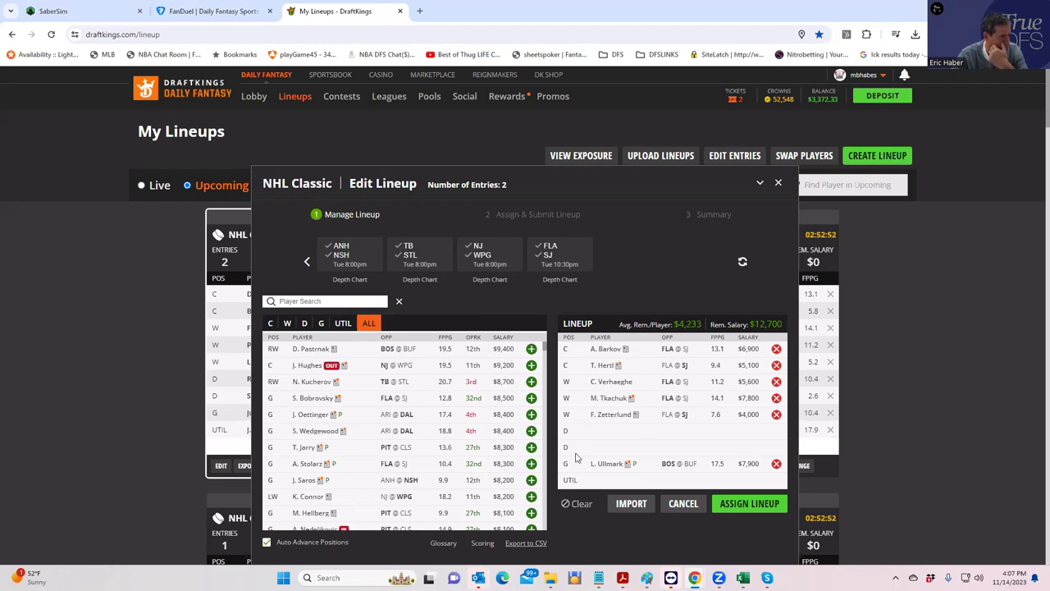
{"action": "mouse_move", "coordinate": [743, 577]}
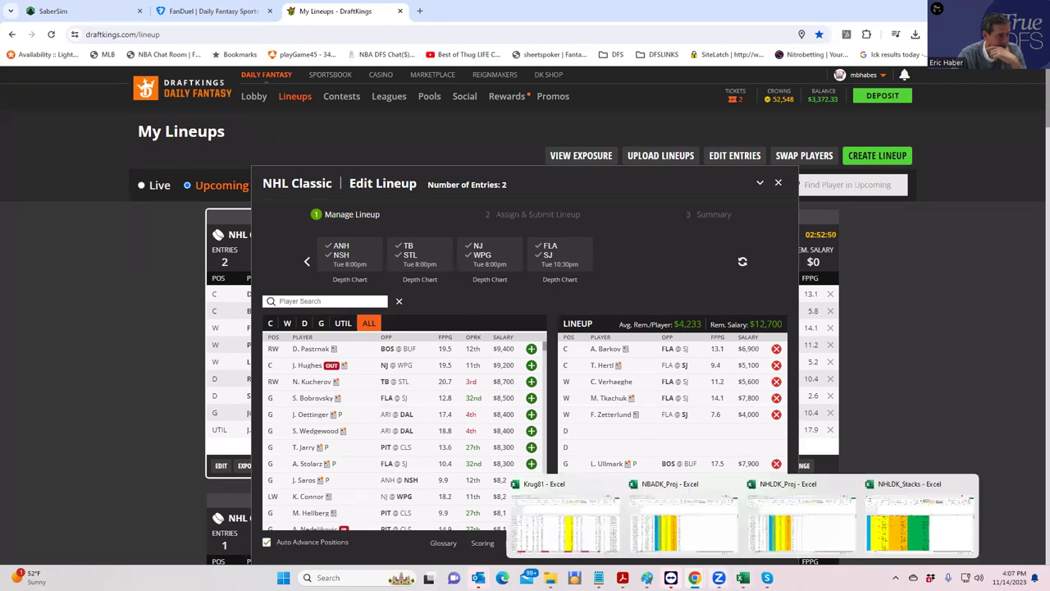
Step: Maximize the projections workbook and check Tomas Hertl's team and William Eklund's position
{"action": "left_click", "coordinate": [813, 545]}
{"action": "key", "text": "super+Up"}
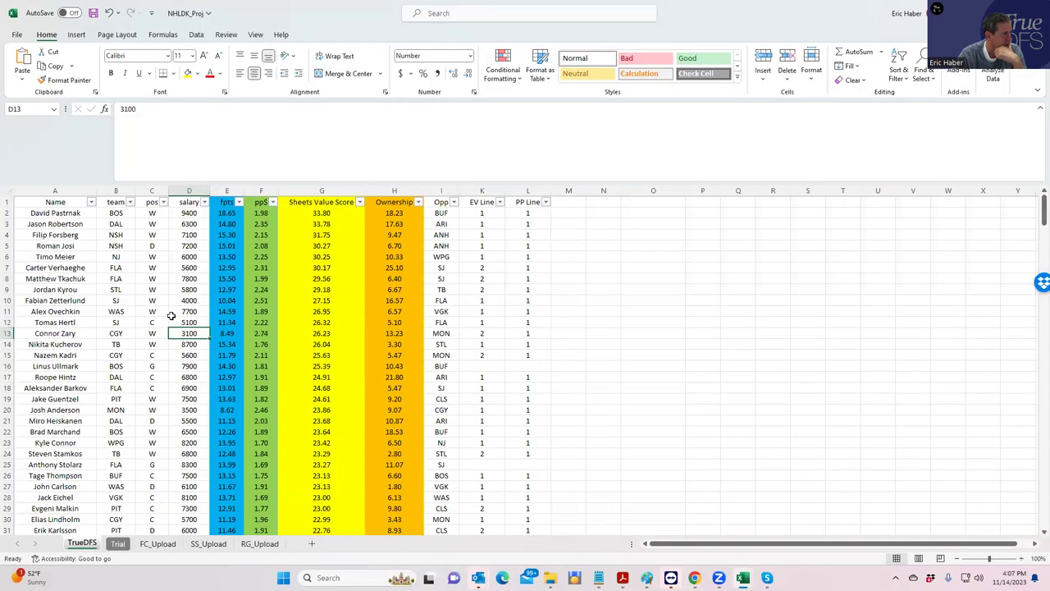
{"action": "left_click", "coordinate": [124, 322]}
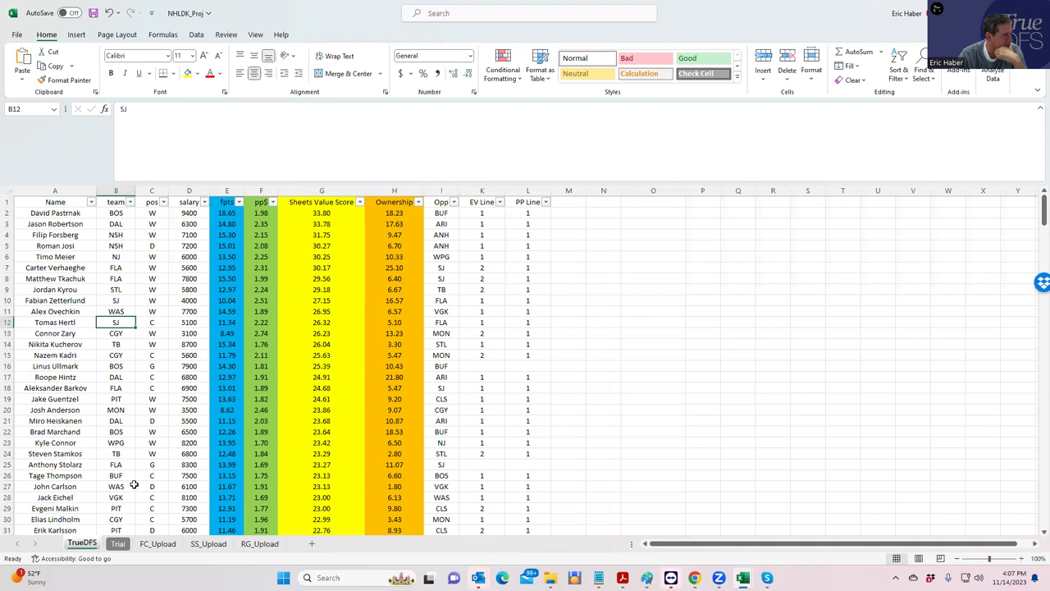
{"action": "scroll", "coordinate": [134, 487], "scroll_direction": "down", "scroll_amount": 3}
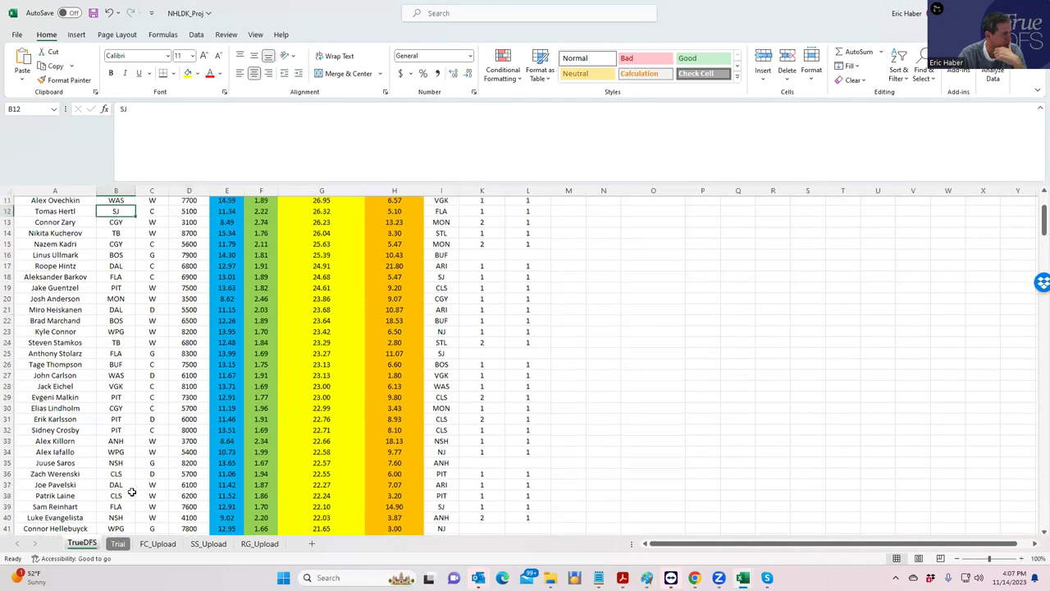
{"action": "scroll", "coordinate": [131, 491], "scroll_direction": "down", "scroll_amount": 2}
{"action": "left_click", "coordinate": [119, 486]}
{"action": "left_click", "coordinate": [153, 486]}
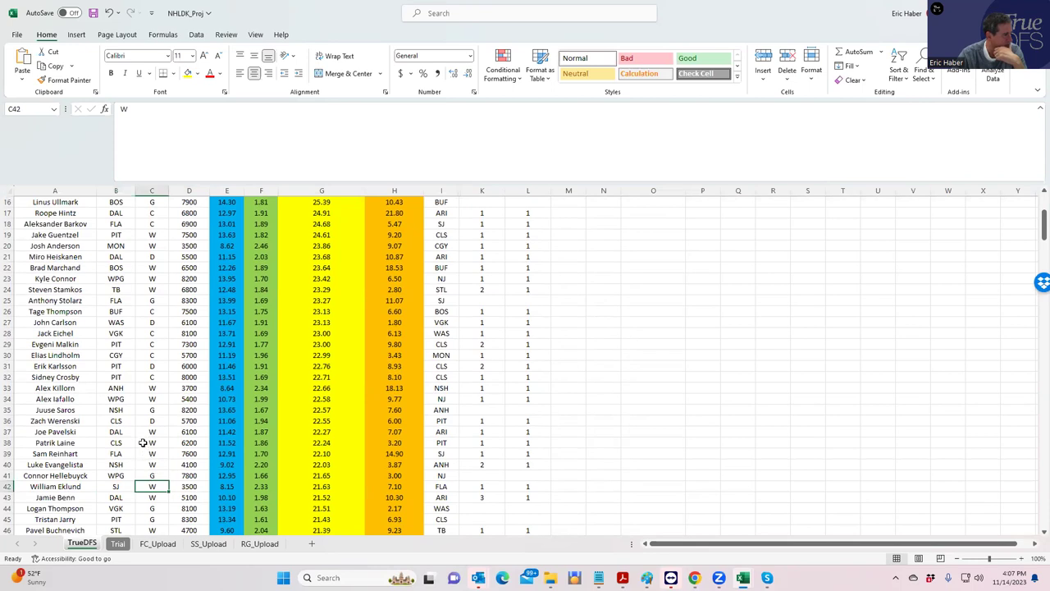
{"action": "scroll", "coordinate": [153, 436], "scroll_direction": "down", "scroll_amount": 2}
Step: Change Gustav Forsling's position in C49 to D and review his line and PP Line values
{"action": "left_click", "coordinate": [155, 497]}
{"action": "type", "text": "D"}
{"action": "key", "text": "ctrl+Return"}
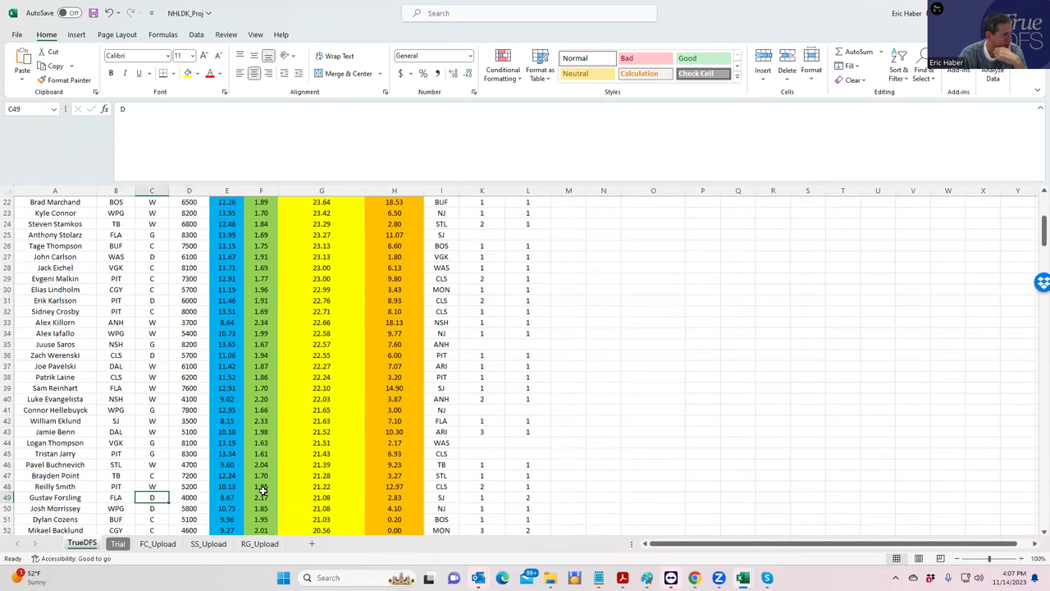
{"action": "left_click", "coordinate": [482, 498]}
{"action": "left_click", "coordinate": [529, 498]}
{"action": "scroll", "coordinate": [222, 450], "scroll_direction": "up", "scroll_amount": 7}
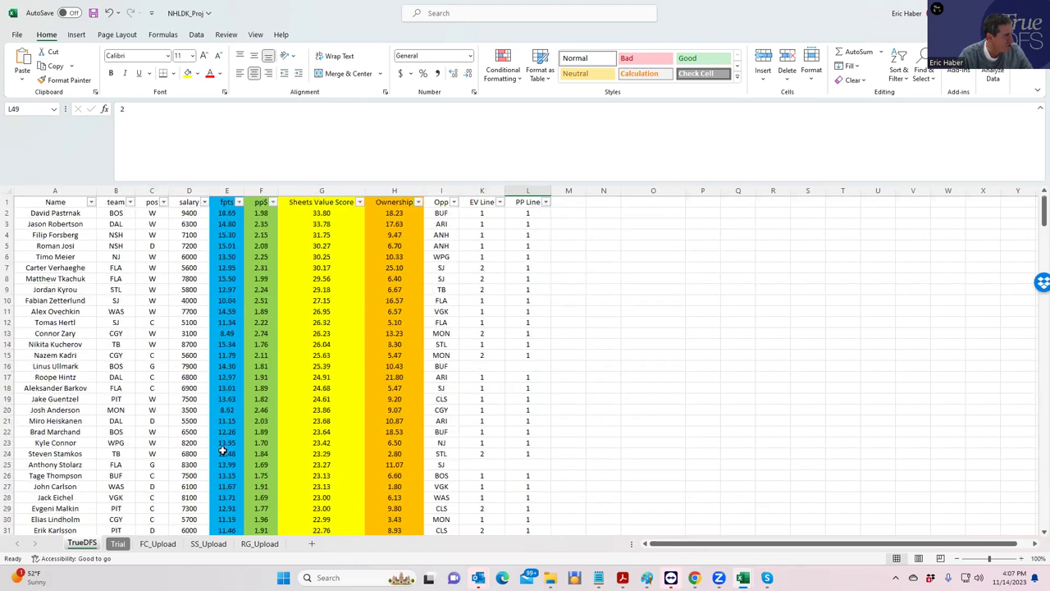
Step: Sort the table by team A to Z and check Verhaeghe's and Ekman-Larsson's positions and PP Line
{"action": "left_click", "coordinate": [129, 201]}
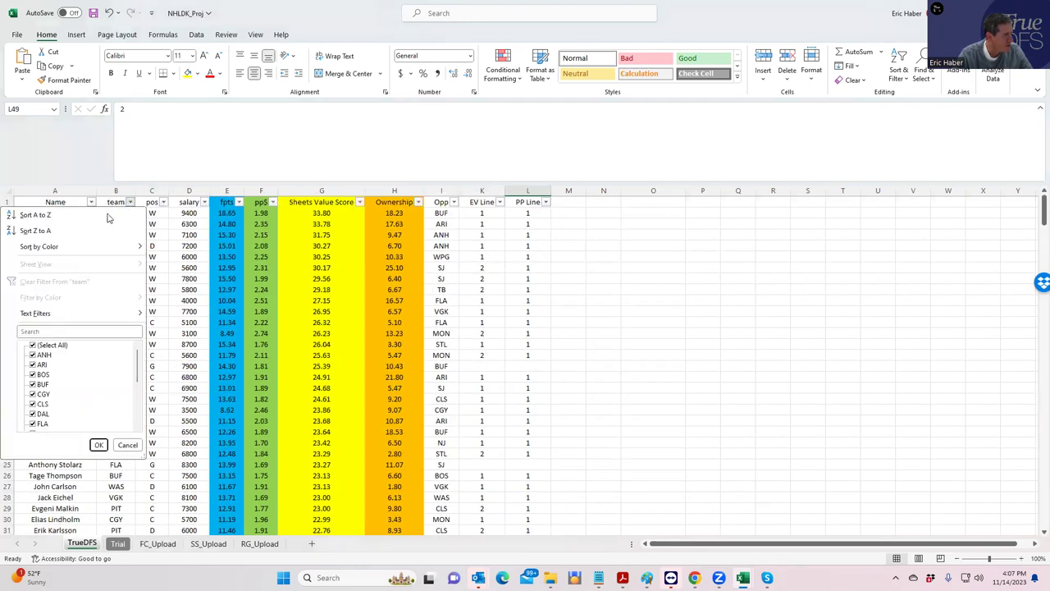
{"action": "left_click", "coordinate": [72, 219]}
{"action": "scroll", "coordinate": [238, 418], "scroll_direction": "down", "scroll_amount": 20}
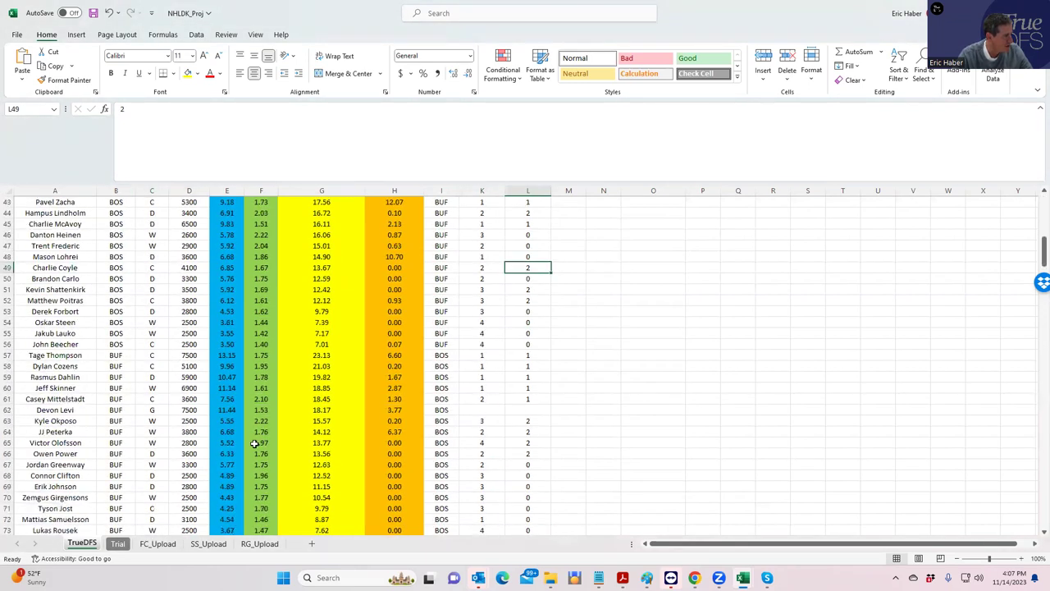
{"action": "scroll", "coordinate": [255, 444], "scroll_direction": "down", "scroll_amount": 12}
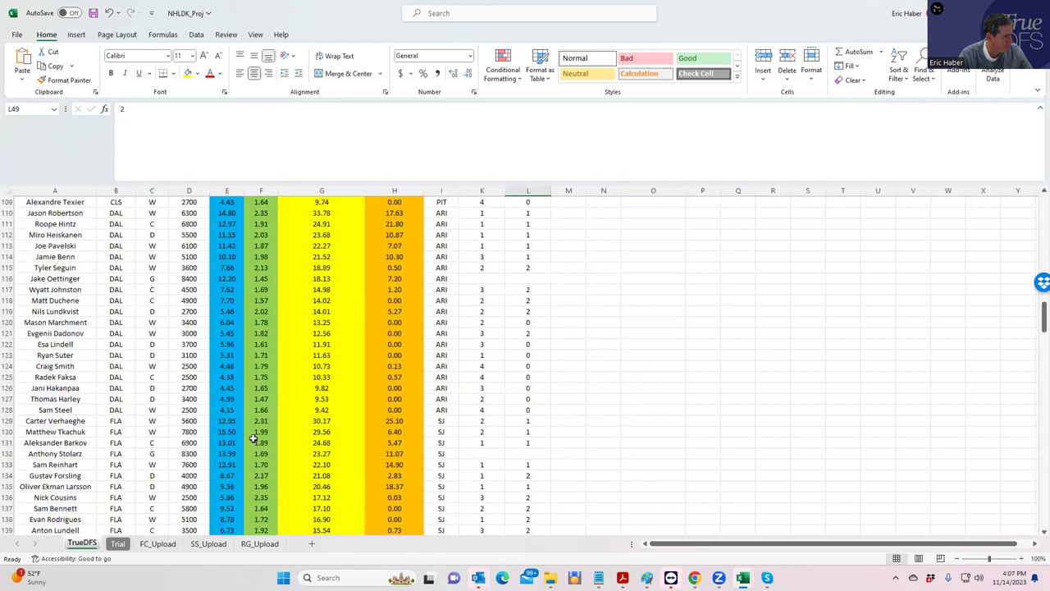
{"action": "left_click", "coordinate": [144, 421]}
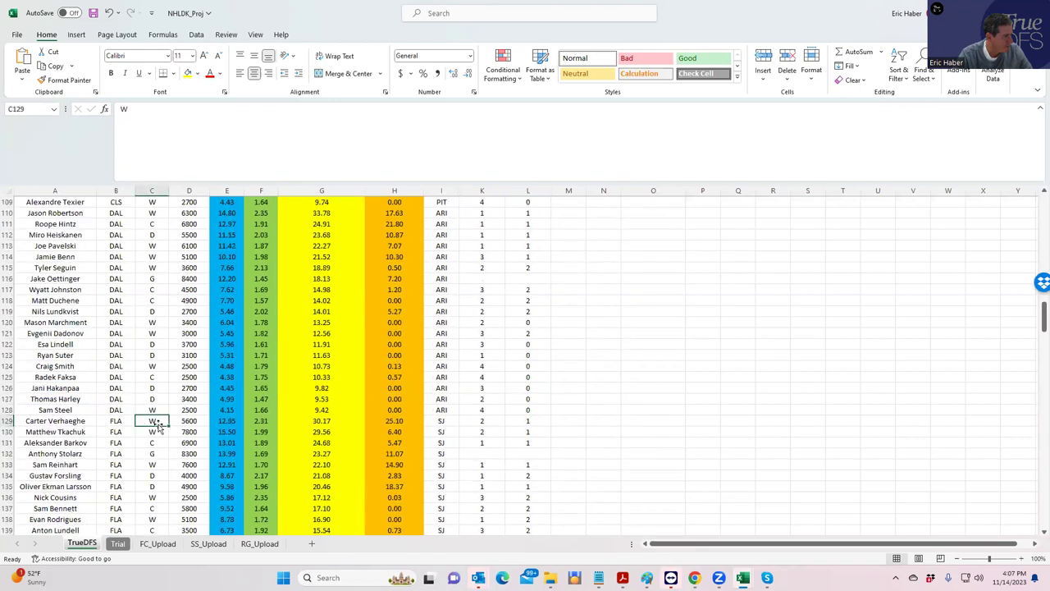
{"action": "double_click", "coordinate": [155, 486]}
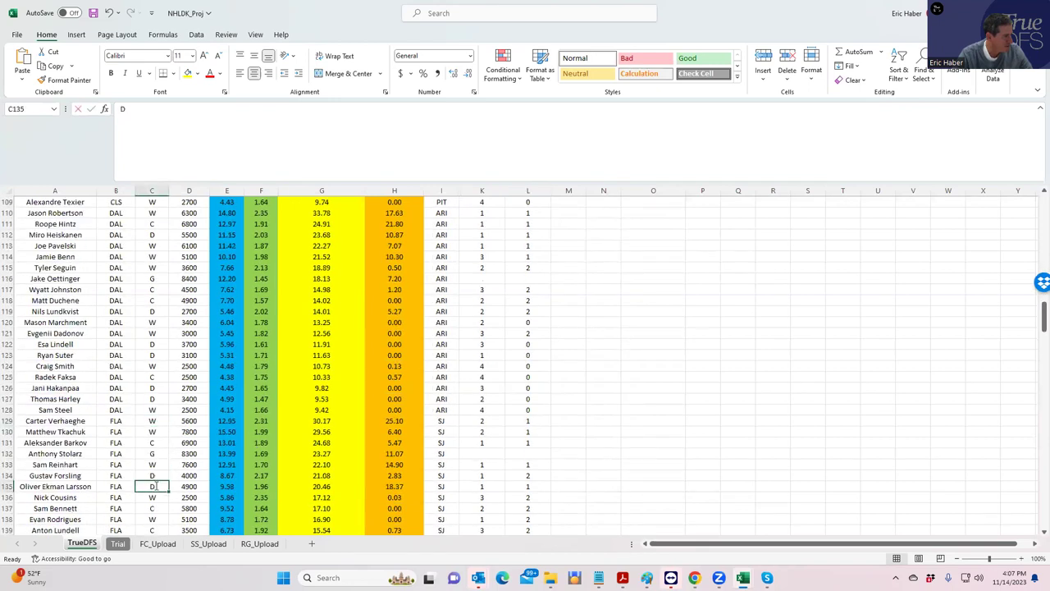
{"action": "left_click", "coordinate": [479, 489]}
{"action": "left_click", "coordinate": [528, 489]}
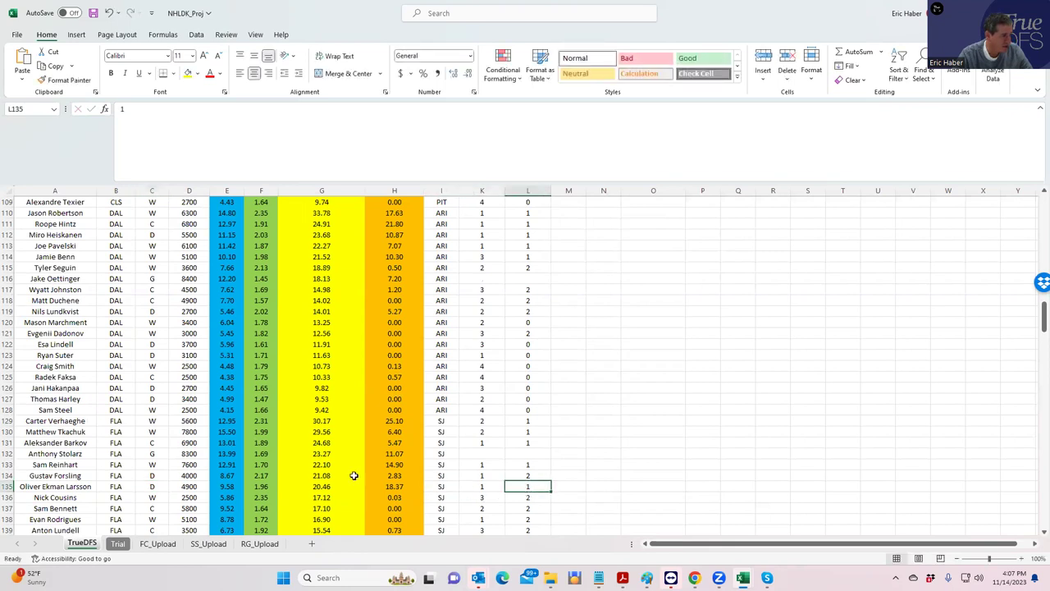
{"action": "scroll", "coordinate": [365, 439], "scroll_direction": "down", "scroll_amount": 8}
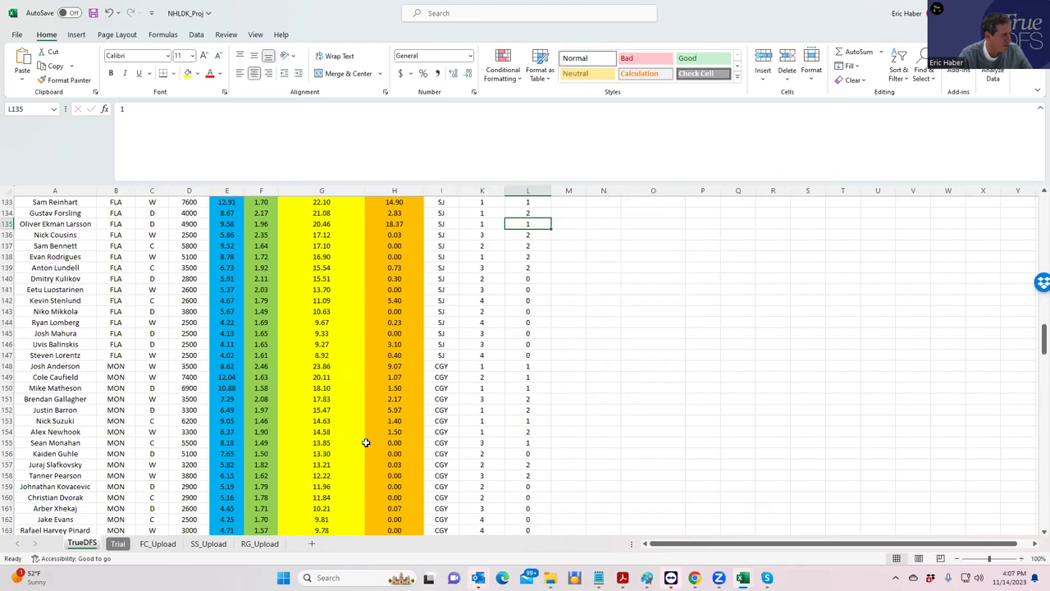
{"action": "scroll", "coordinate": [366, 441], "scroll_direction": "down", "scroll_amount": 3}
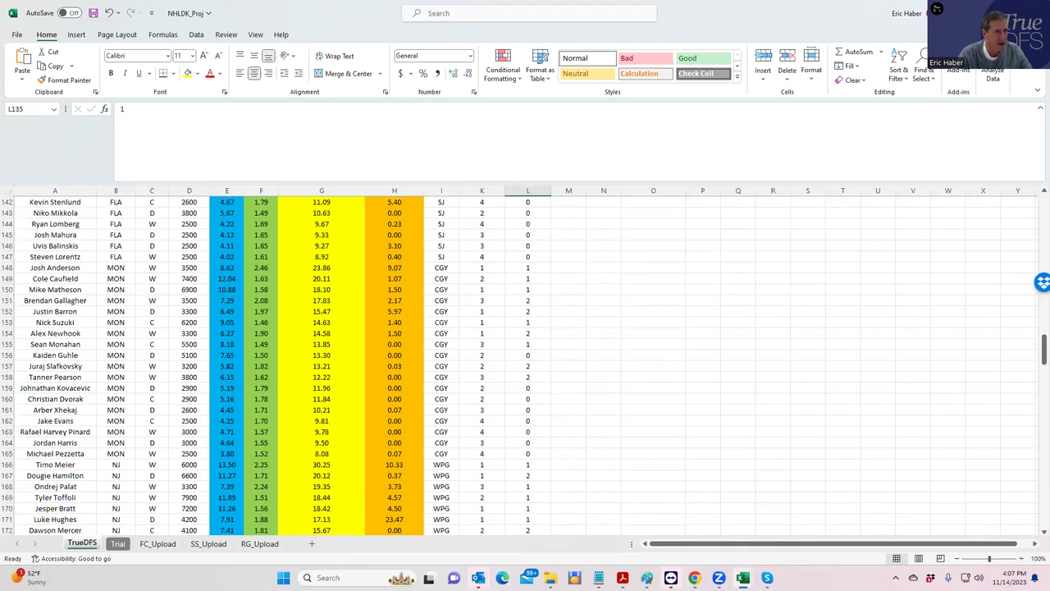
Step: Search 'ek' and add O. Ekman-Larsson to a D slot at $4,900, leaving $7,800
{"action": "key", "text": "alt+Tab"}
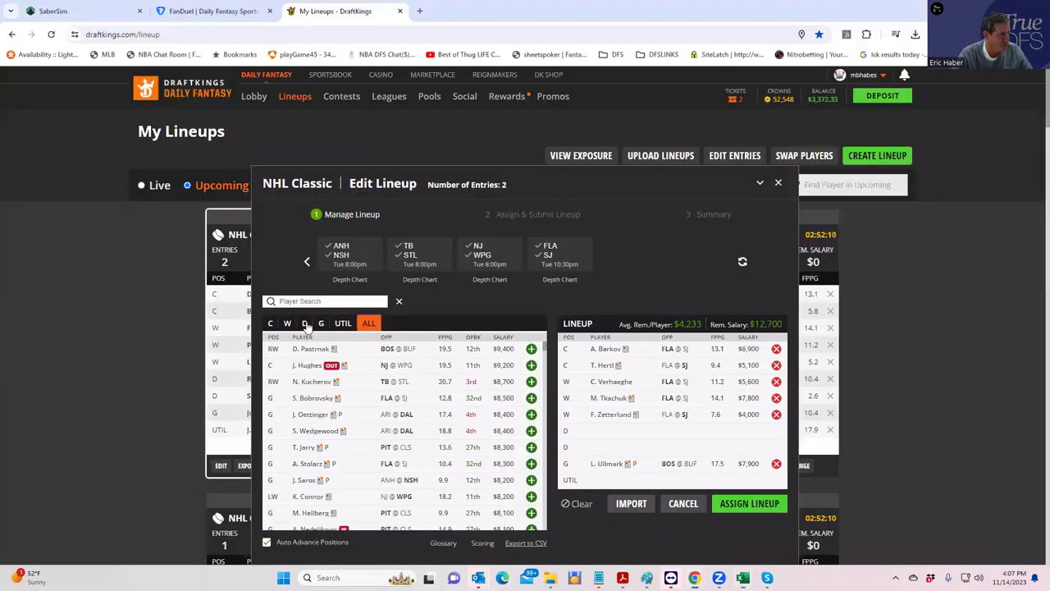
{"action": "left_click", "coordinate": [305, 298]}
{"action": "type", "text": "ek"}
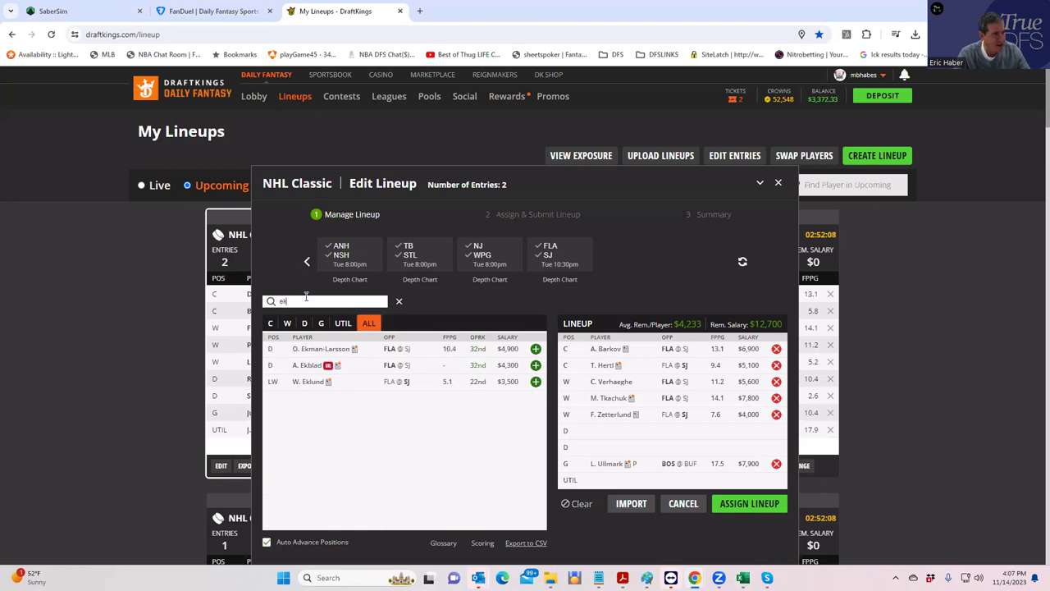
{"action": "left_click", "coordinate": [534, 348]}
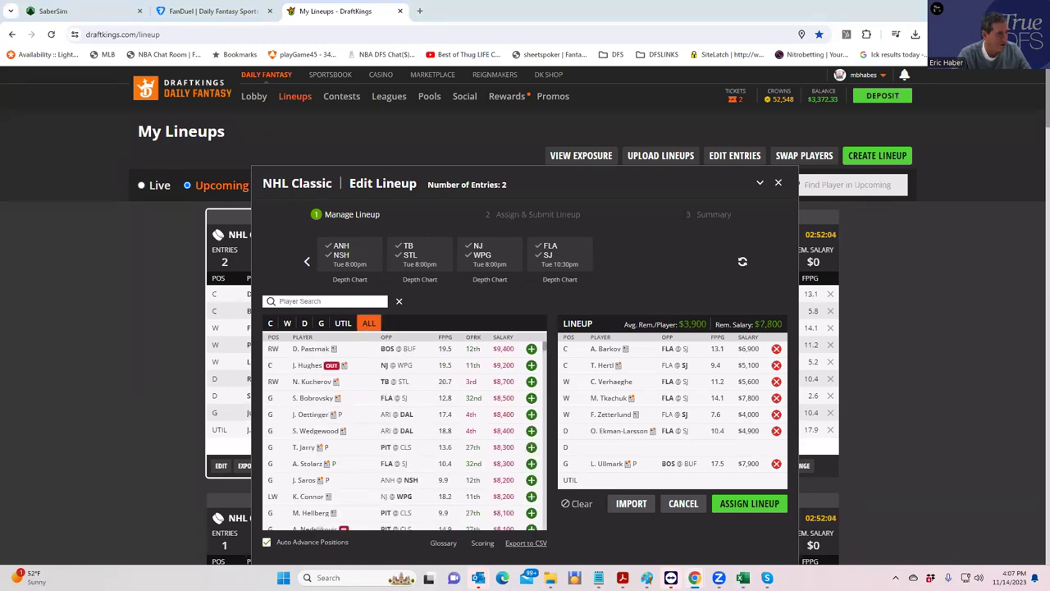
{"action": "key", "text": "alt+Tab"}
Step: Maximize the workbook and check SJ defenseman Calen Addison's position, FLA opponent and projection row
{"action": "left_click", "coordinate": [884, 142]}
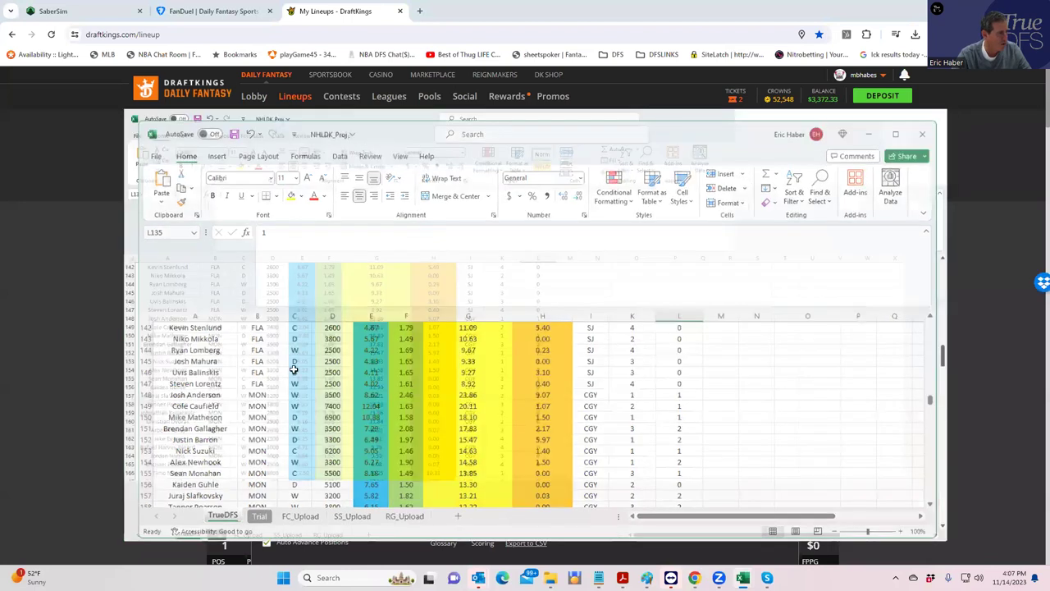
{"action": "scroll", "coordinate": [316, 379], "scroll_direction": "down", "scroll_amount": 20}
{"action": "scroll", "coordinate": [316, 383], "scroll_direction": "up", "scroll_amount": 3}
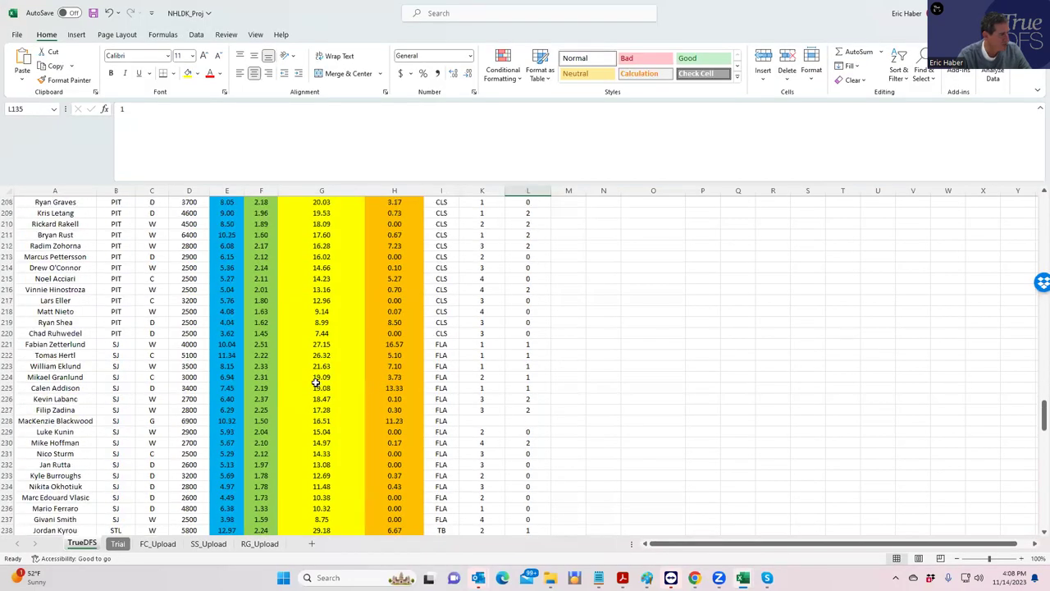
{"action": "left_click", "coordinate": [150, 388]}
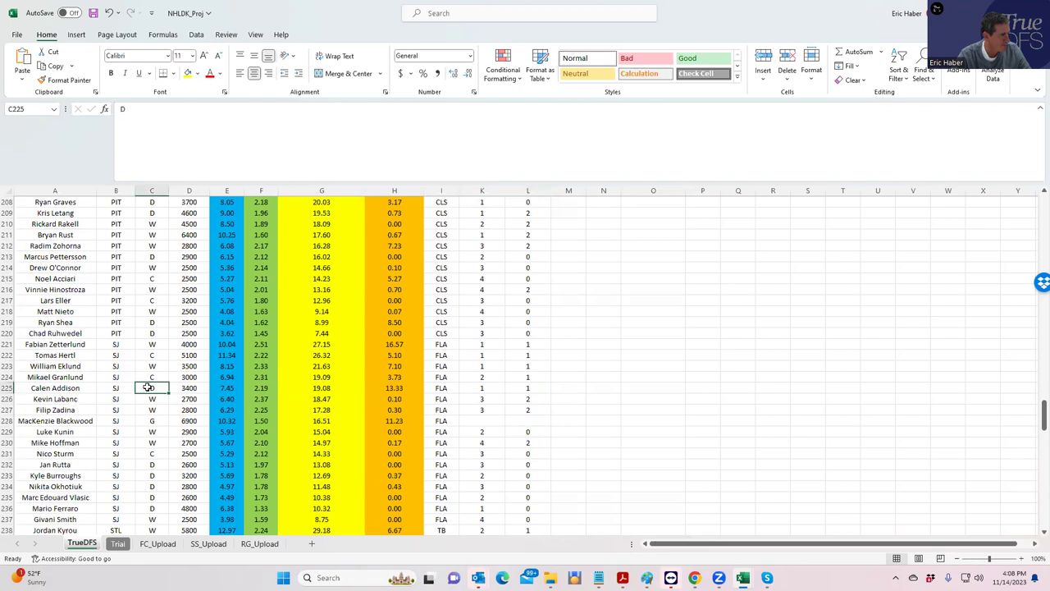
{"action": "left_click", "coordinate": [454, 386]}
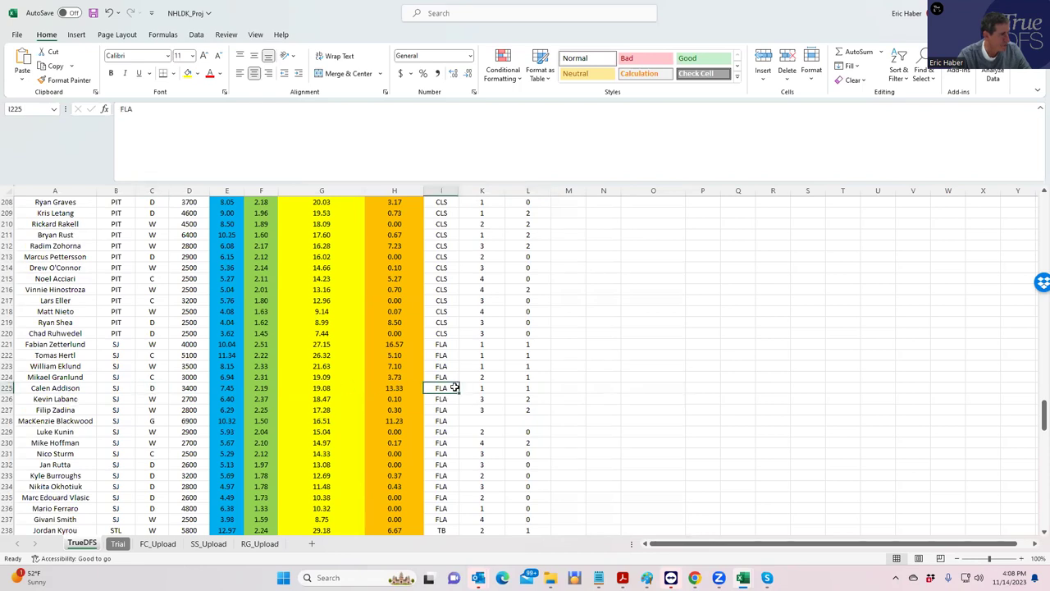
{"action": "left_click", "coordinate": [152, 393]}
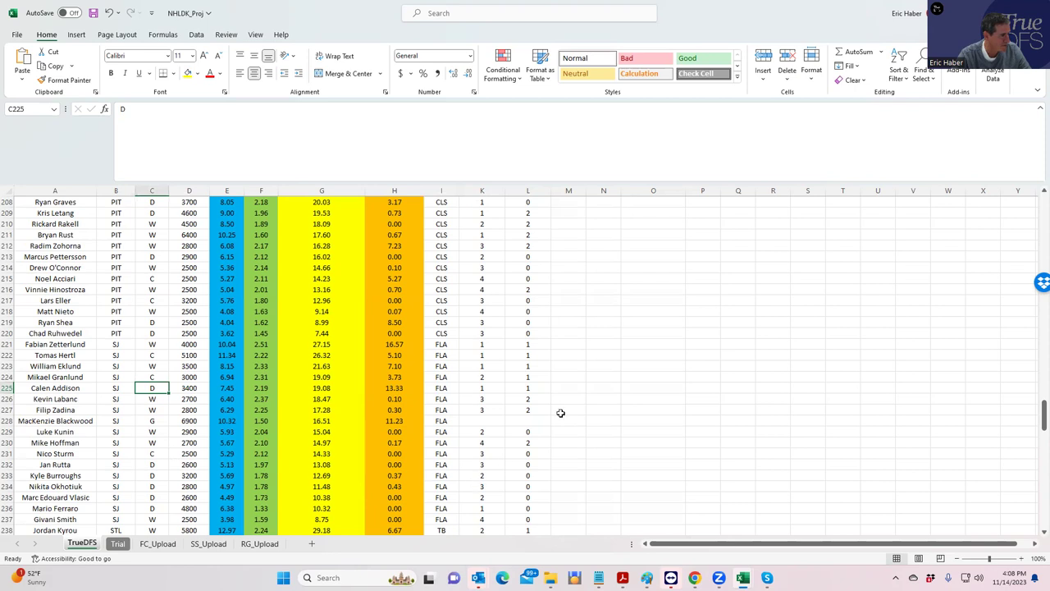
Step: Search defensemen for 'add' and add C. Addison at $3,400, leaving $4,400
{"action": "key", "text": "super+Down"}
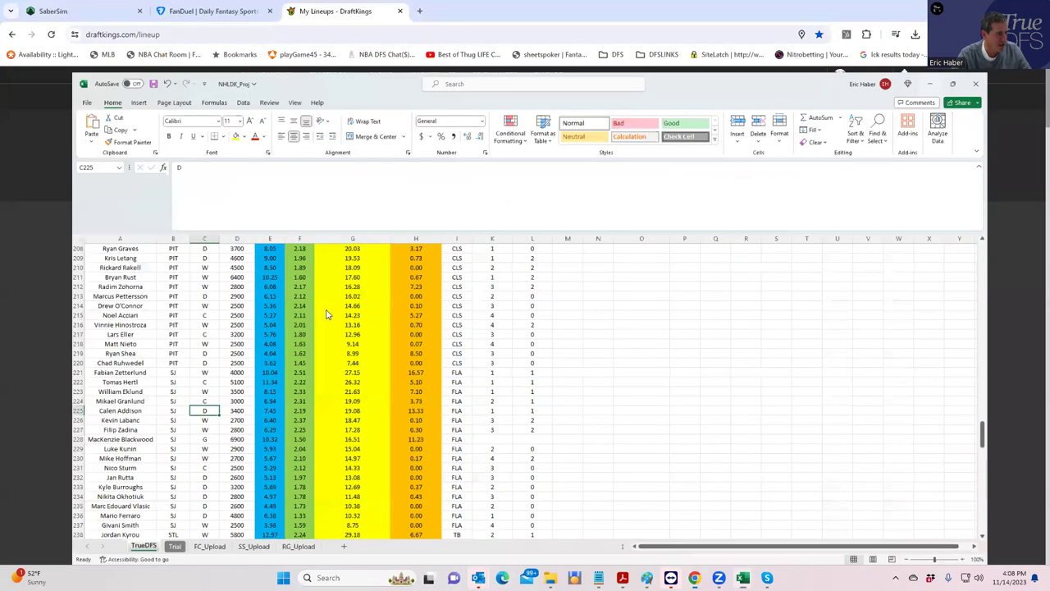
{"action": "key", "text": "super+Down"}
{"action": "left_click", "coordinate": [304, 323]}
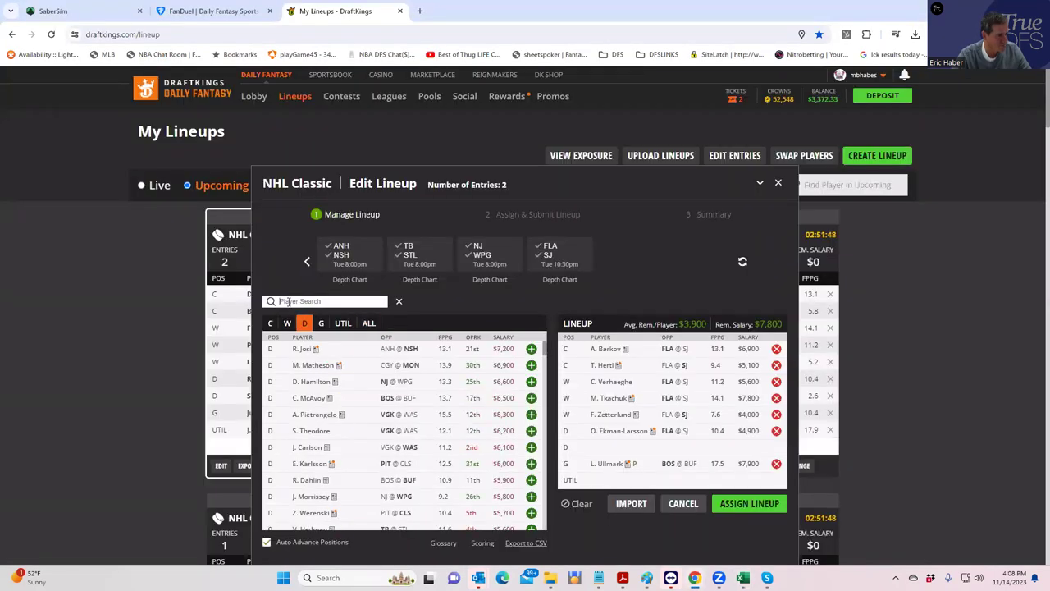
{"action": "left_click", "coordinate": [288, 301]}
{"action": "type", "text": "add"}
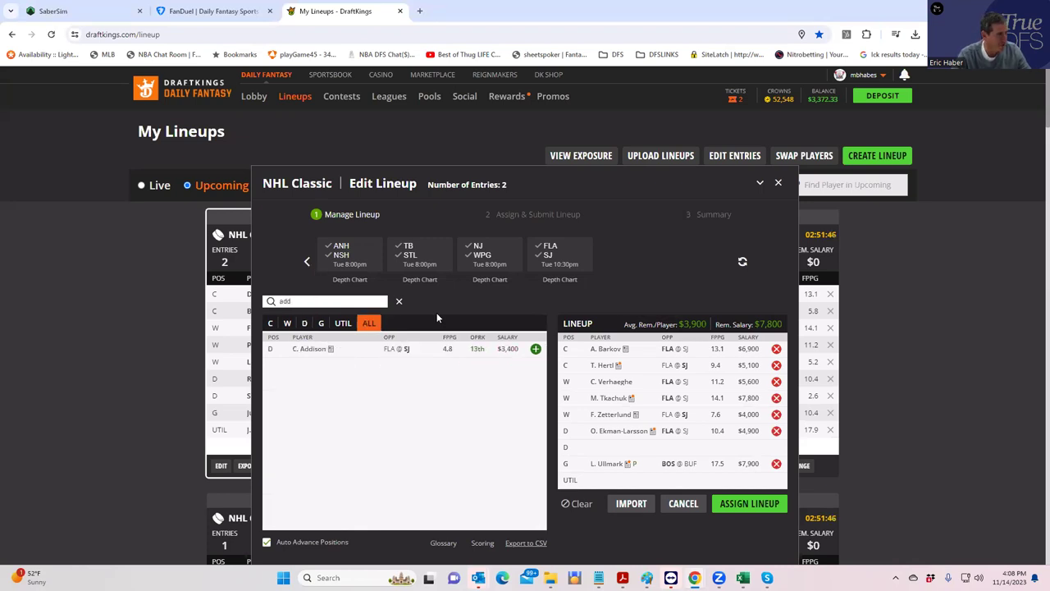
{"action": "left_click", "coordinate": [534, 349]}
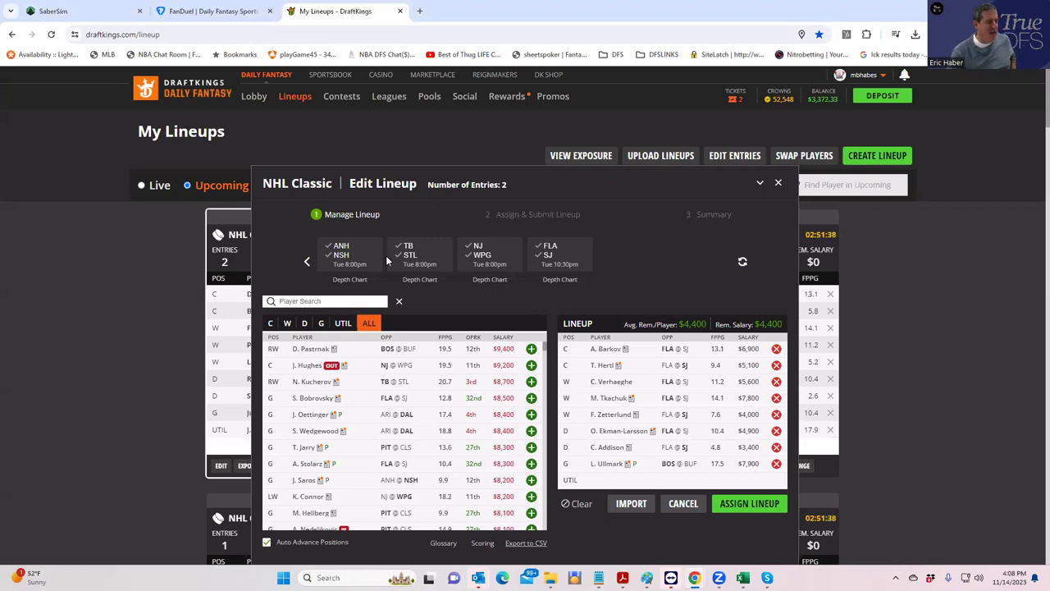
Step: Sort the NHLDK_Proj players by Sheets Value Score, largest to smallest
{"action": "mouse_move", "coordinate": [742, 578]}
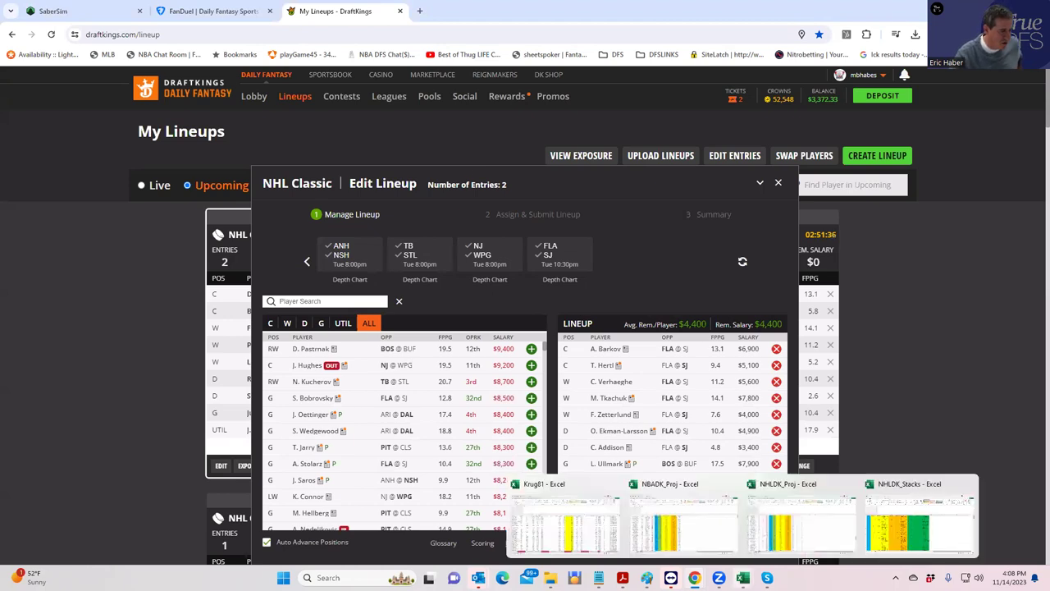
{"action": "left_click", "coordinate": [776, 544]}
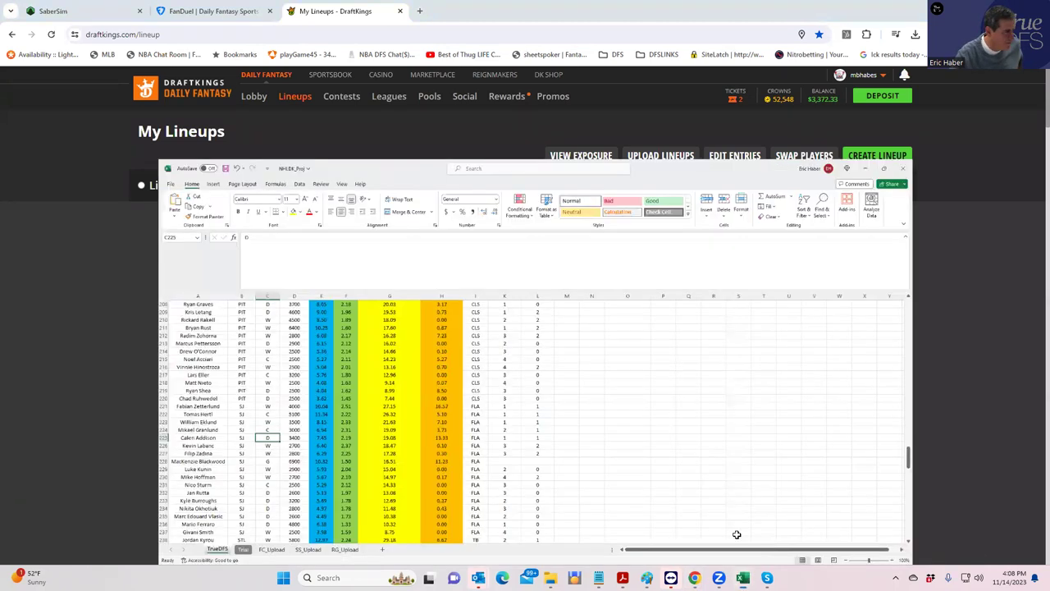
{"action": "scroll", "coordinate": [246, 312], "scroll_direction": "up", "scroll_amount": 7}
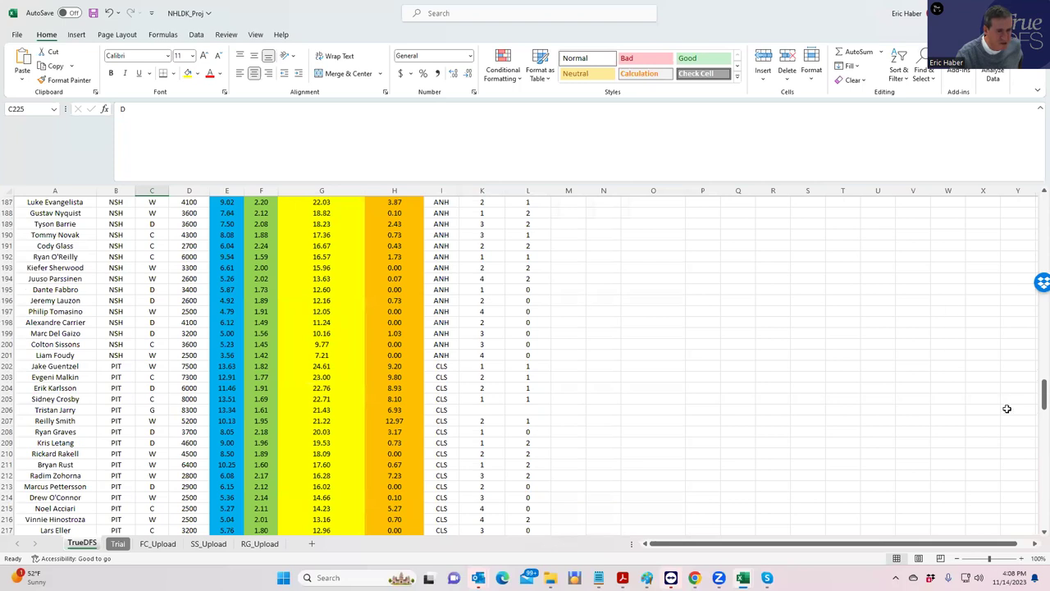
{"action": "left_click_drag", "start_coordinate": [1036, 410], "coordinate": [1030, 212]}
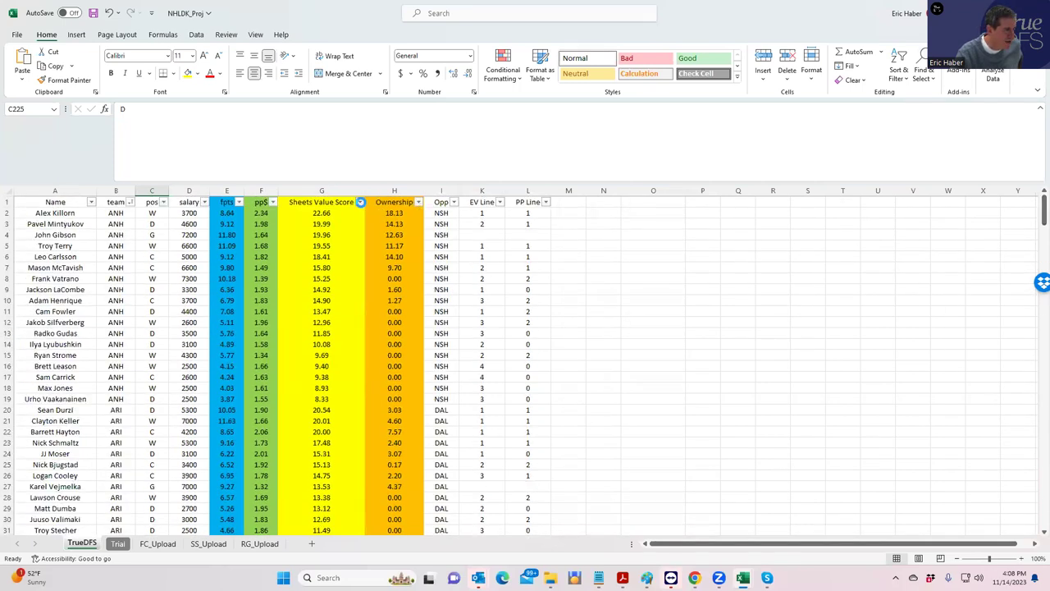
{"action": "left_click", "coordinate": [360, 201]}
{"action": "left_click", "coordinate": [271, 231]}
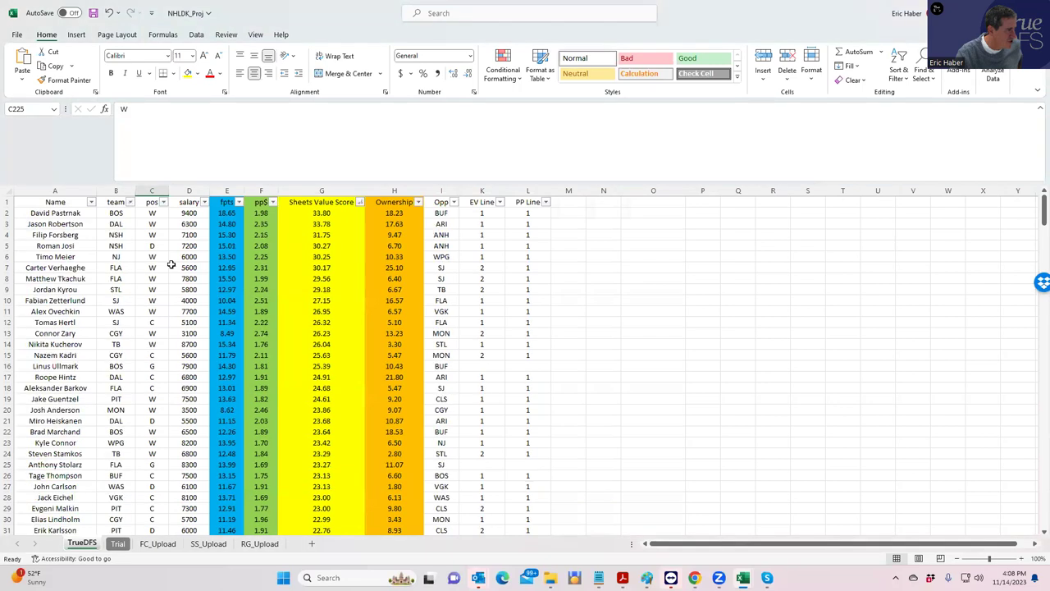
Step: Check top-value salaries, e.g. Zetterlund 4000, Verhaeghe 5600, Hintz 6800, Josi 7200, Zary 3100
{"action": "left_click", "coordinate": [190, 300]}
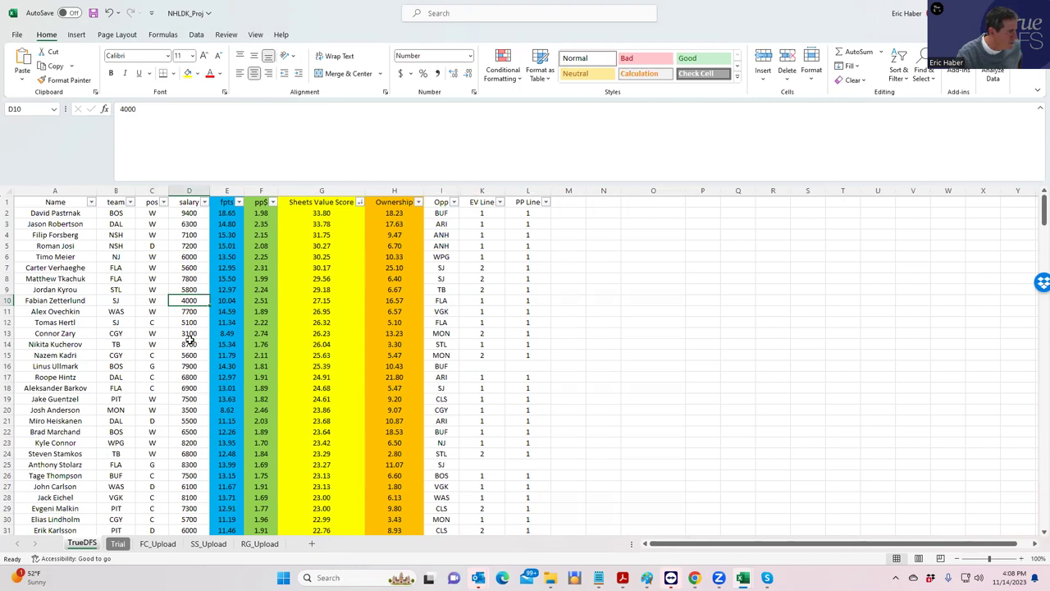
{"action": "left_click", "coordinate": [189, 409]}
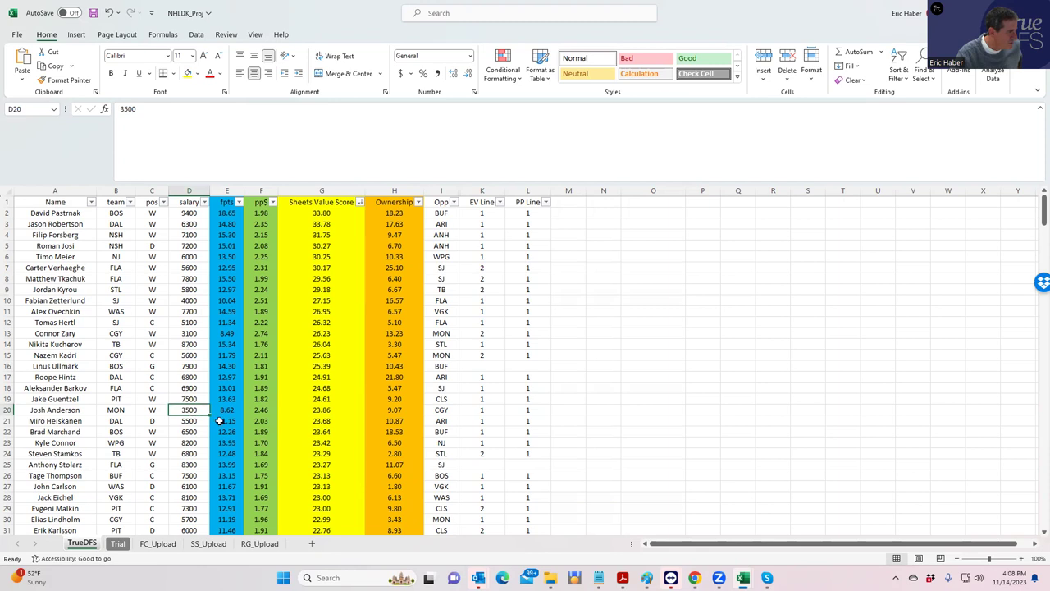
{"action": "left_click", "coordinate": [189, 267]}
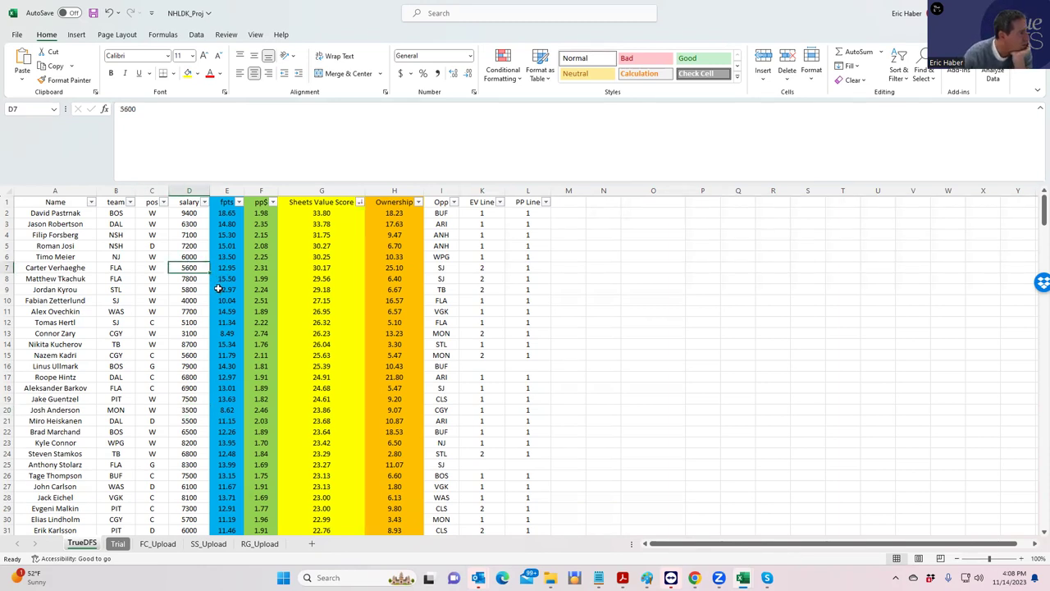
{"action": "left_click", "coordinate": [201, 323]}
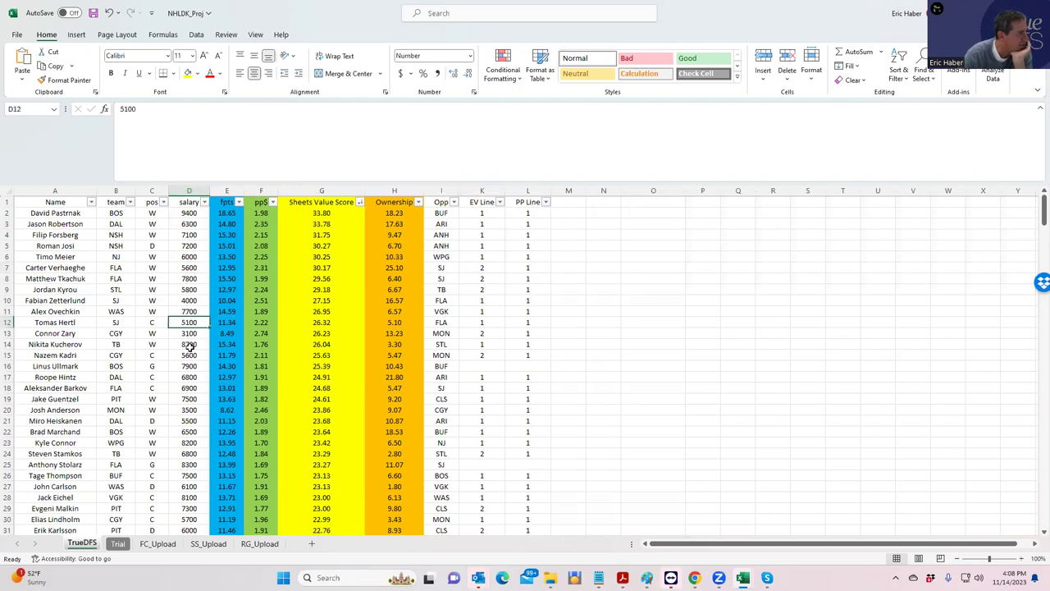
{"action": "left_click", "coordinate": [191, 355]}
{"action": "left_click", "coordinate": [191, 377]}
{"action": "left_click", "coordinate": [190, 399]}
{"action": "left_click", "coordinate": [190, 421]}
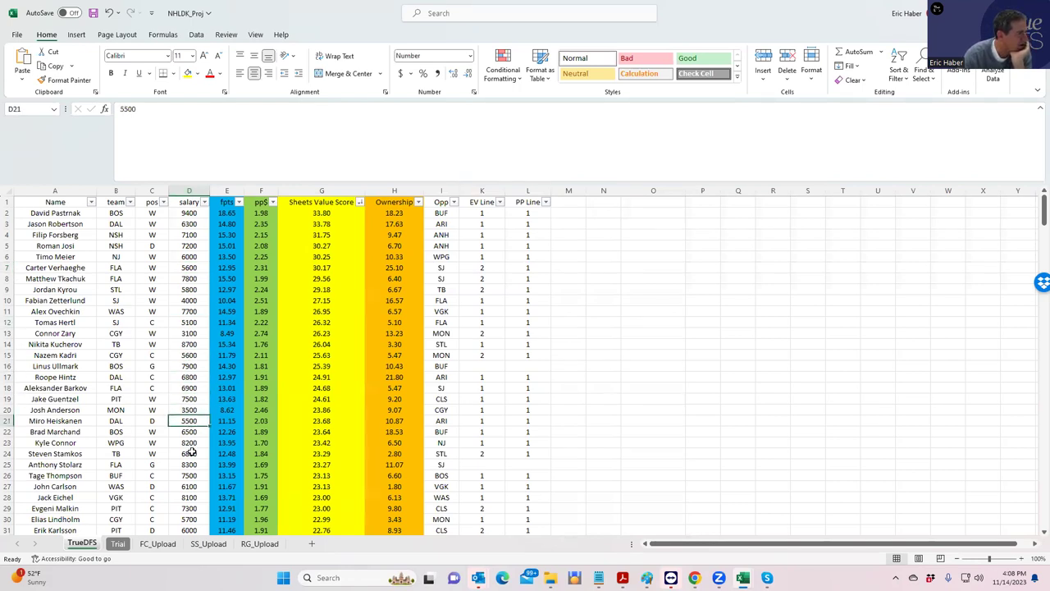
{"action": "left_click", "coordinate": [189, 496]}
{"action": "left_click", "coordinate": [194, 520]}
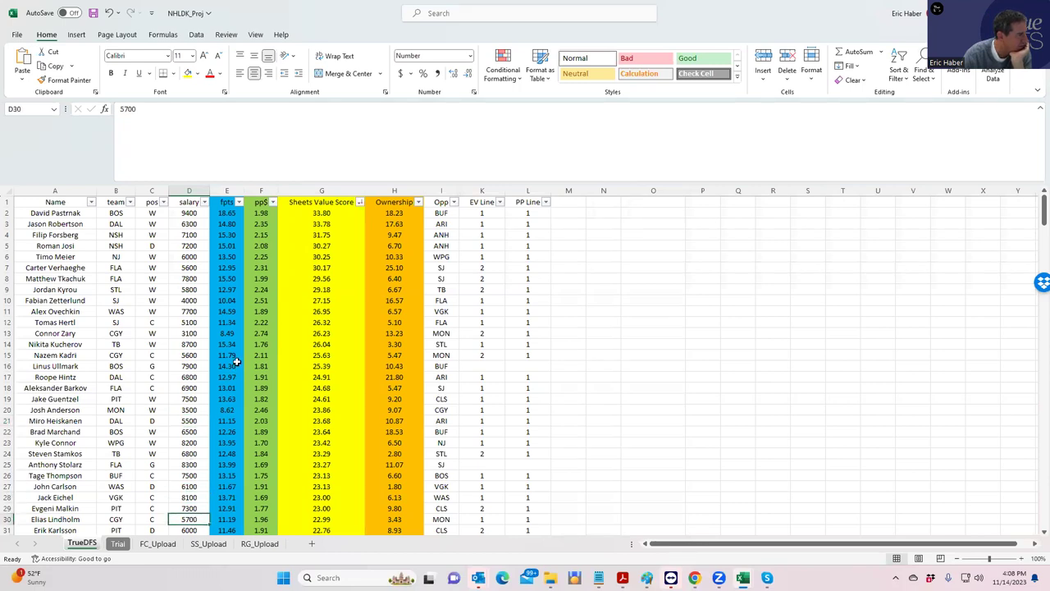
{"action": "left_click", "coordinate": [193, 247]}
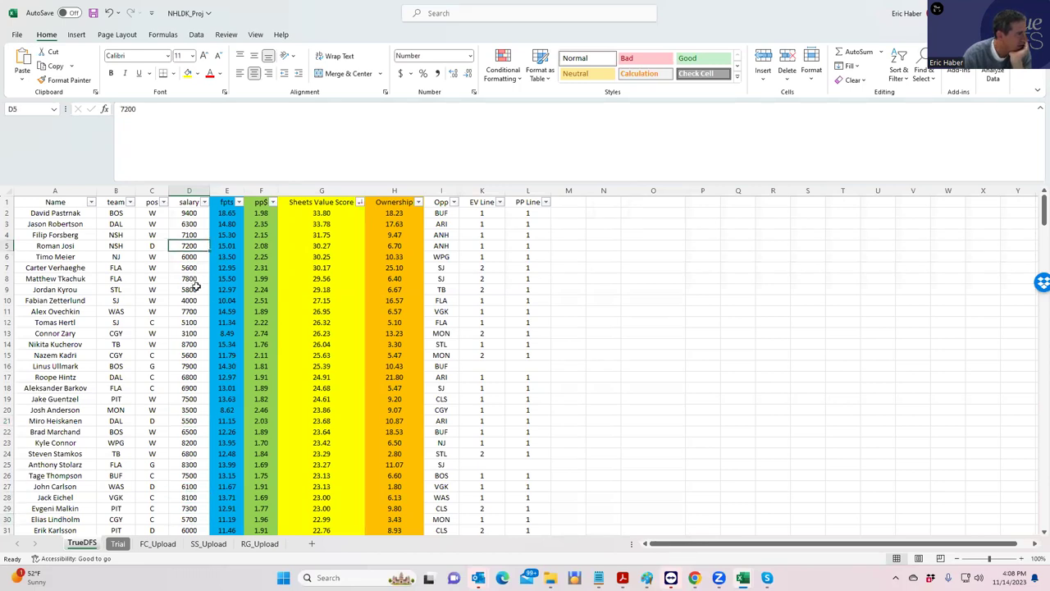
{"action": "left_click", "coordinate": [193, 300]}
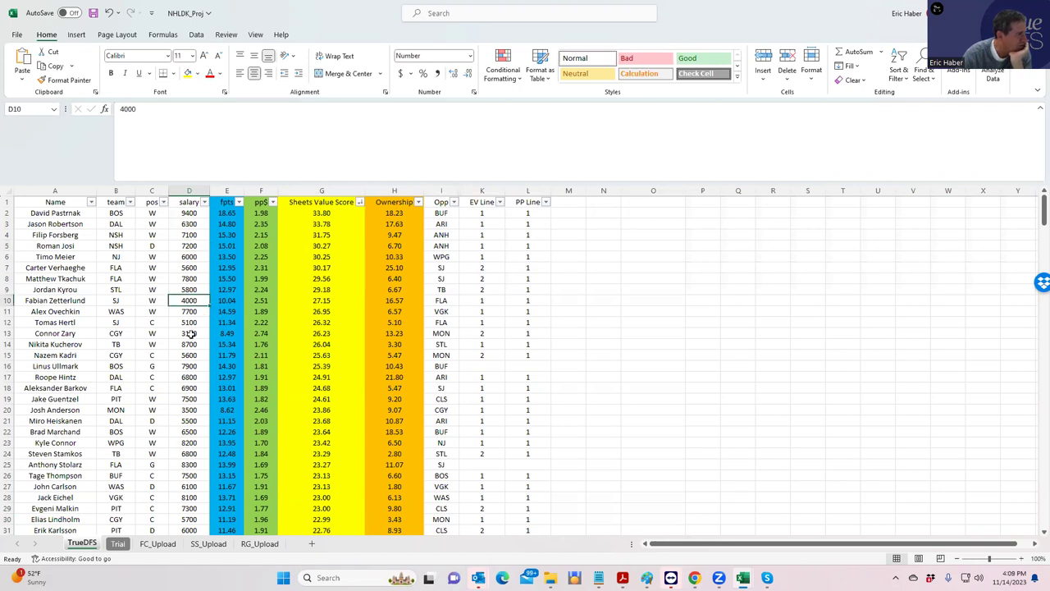
{"action": "left_click", "coordinate": [190, 323]}
{"action": "left_click", "coordinate": [191, 333]}
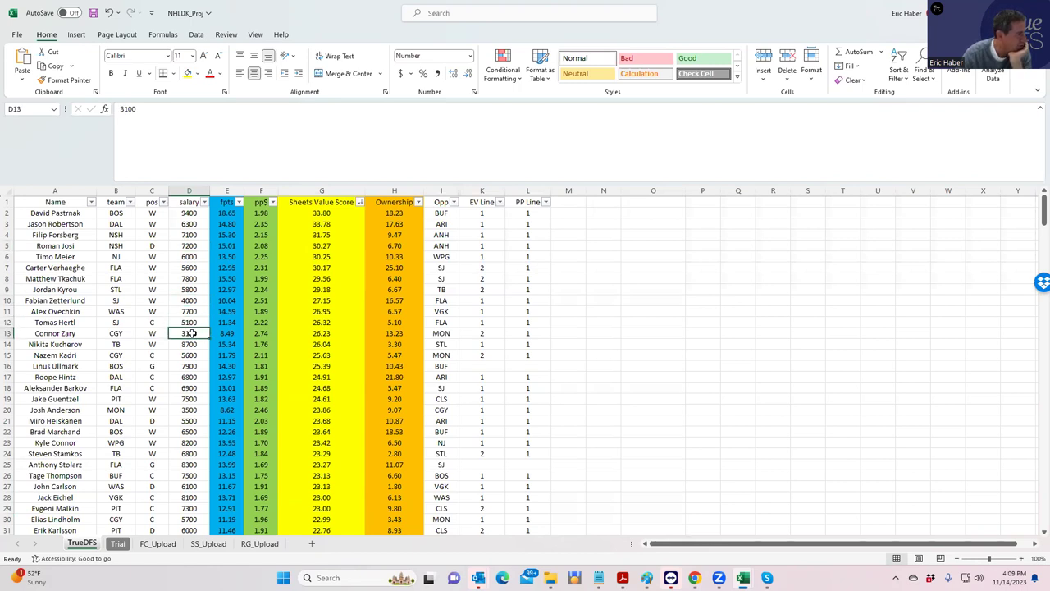
{"action": "left_click", "coordinate": [190, 420]}
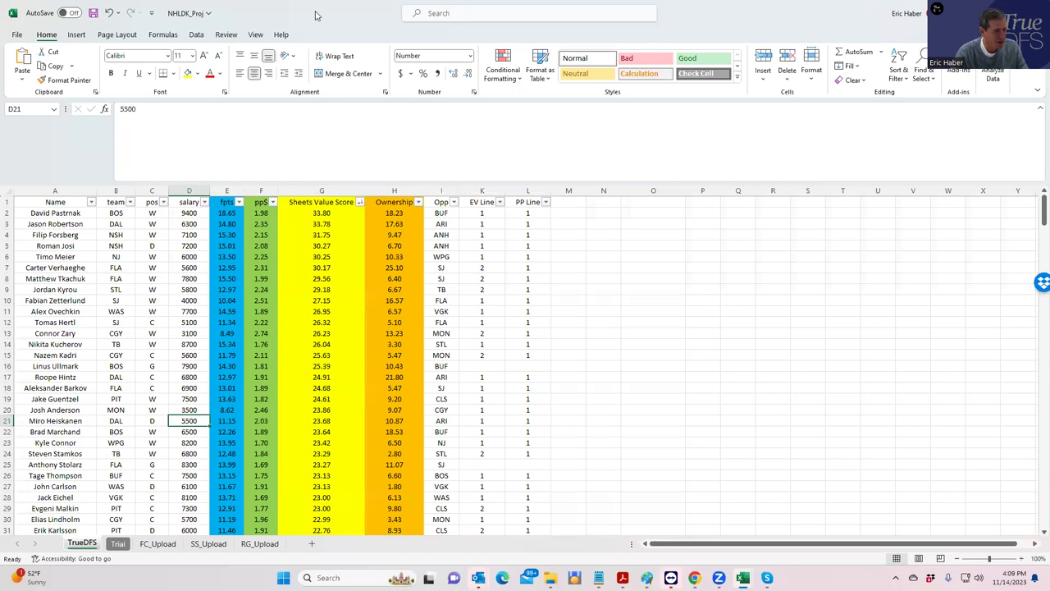
{"action": "key", "text": "alt+Tab"}
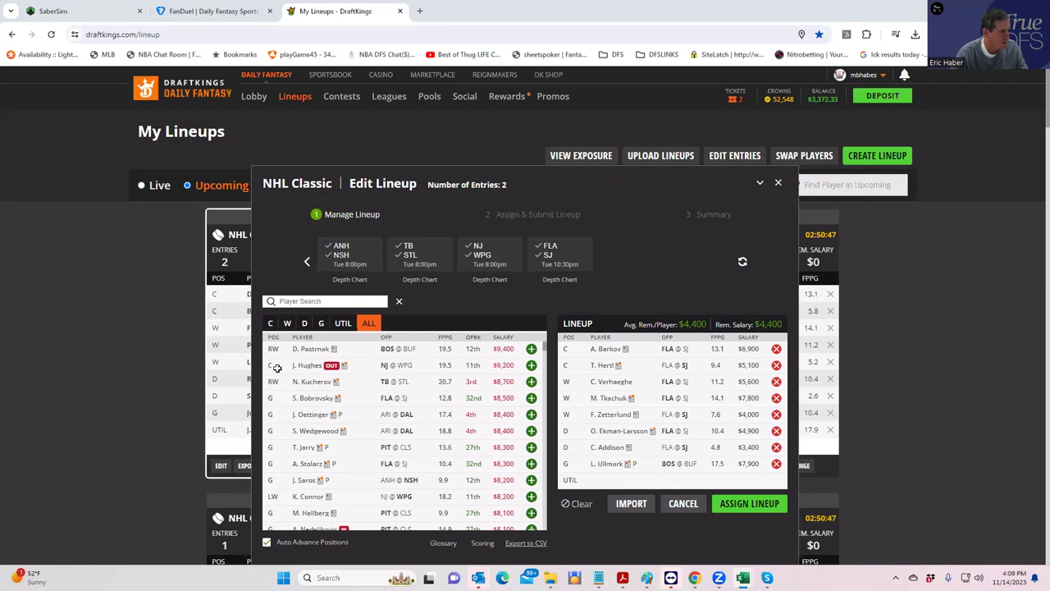
{"action": "key", "text": "alt+Tab"}
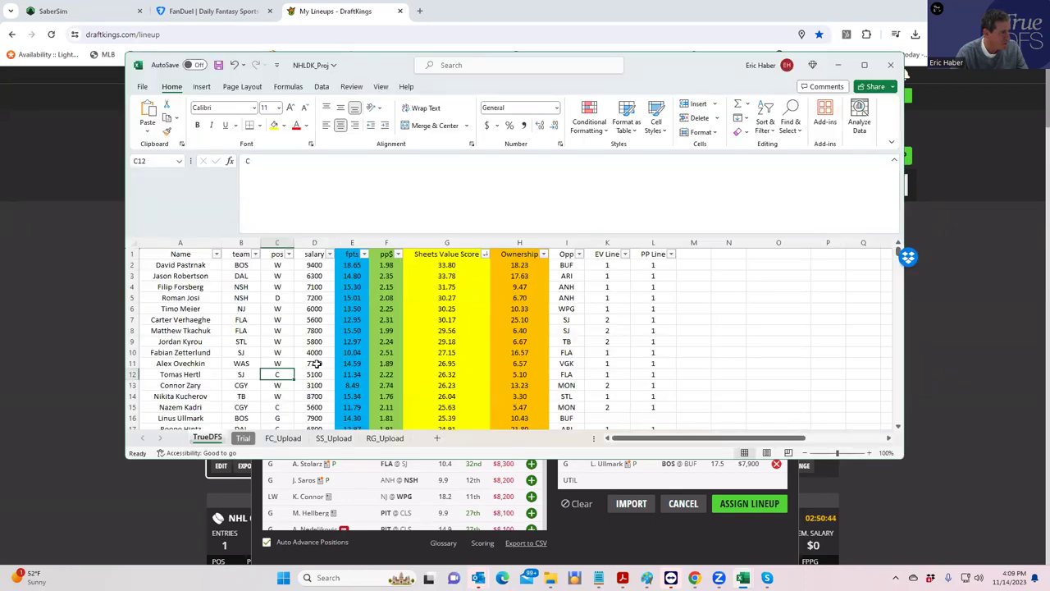
{"action": "left_click", "coordinate": [315, 353]}
{"action": "left_click", "coordinate": [320, 385]}
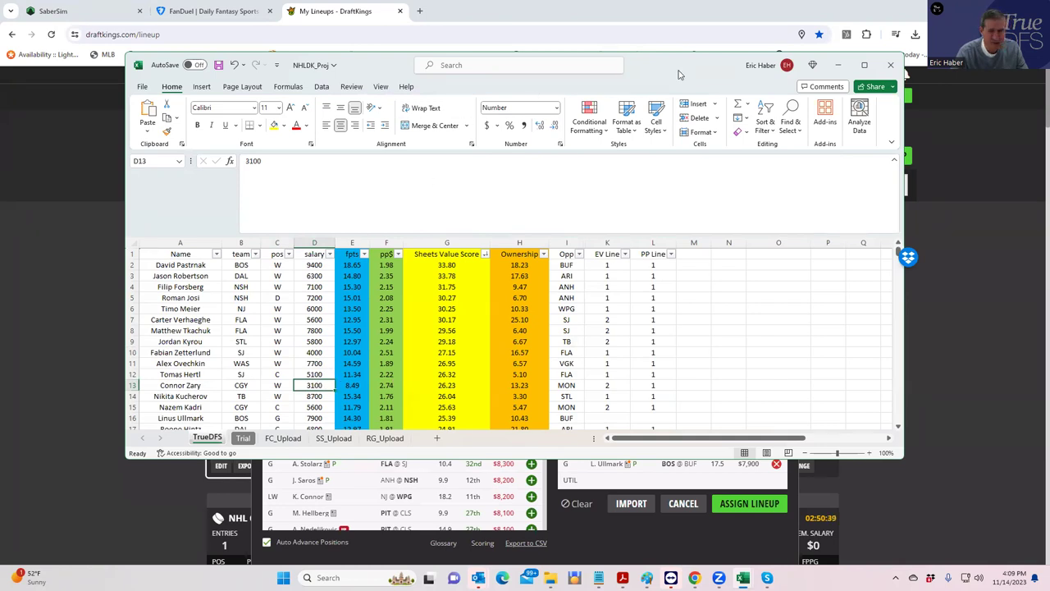
{"action": "left_click", "coordinate": [838, 65]}
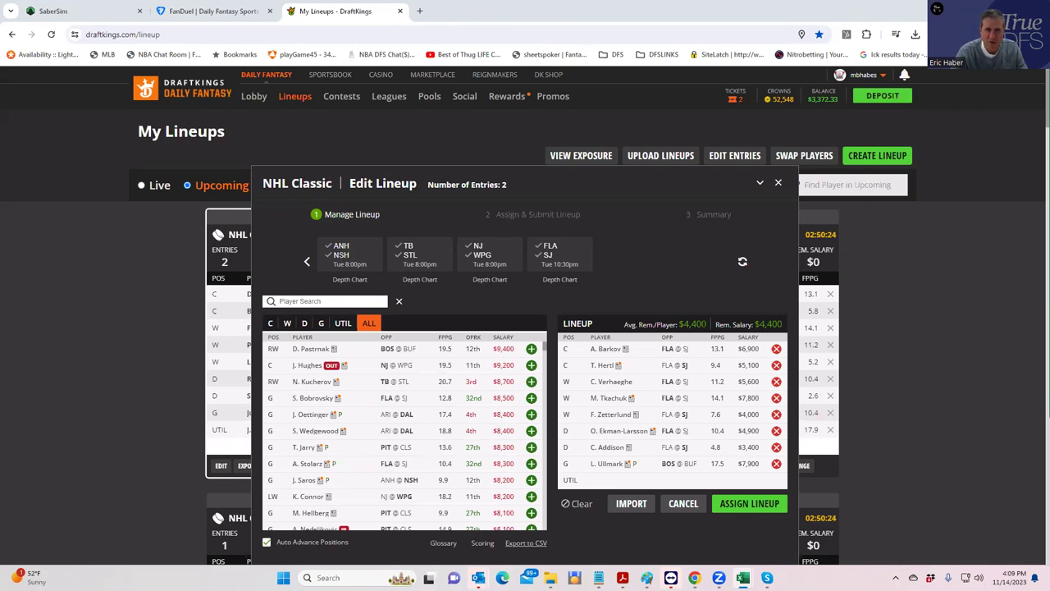
{"action": "key", "text": "alt+Tab"}
{"action": "left_click", "coordinate": [365, 332]}
{"action": "left_click", "coordinate": [322, 409]}
{"action": "left_click", "coordinate": [358, 428]}
{"action": "left_click_drag", "start_coordinate": [449, 97], "coordinate": [794, 102]}
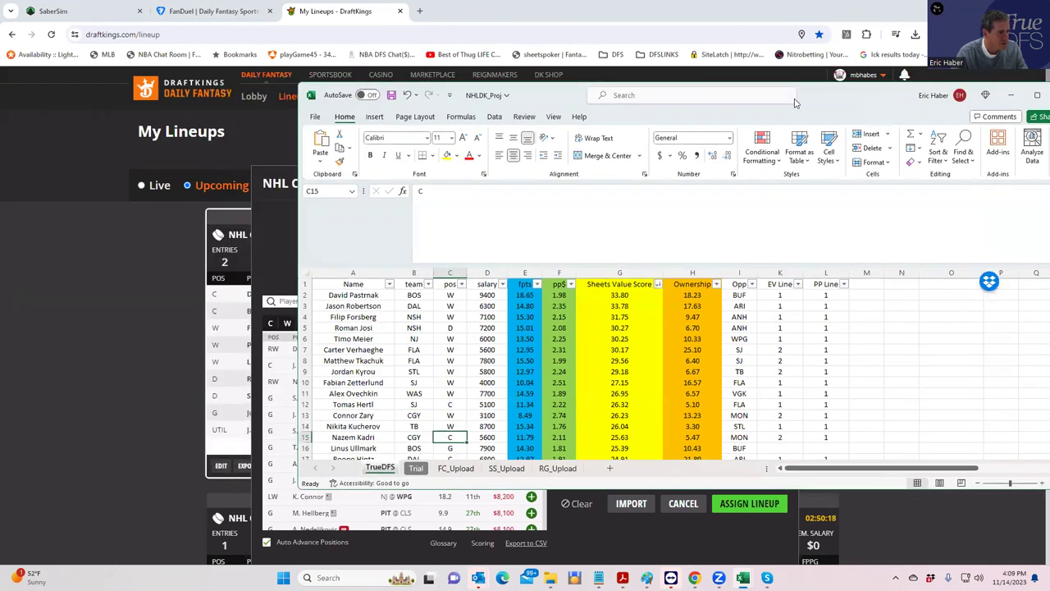
{"action": "key", "text": "alt+Tab"}
{"action": "left_click", "coordinate": [281, 301]}
Step: Search 'zar' and add Connor Zary ($3,100) to the UTIL slot
{"action": "type", "text": "zar"}
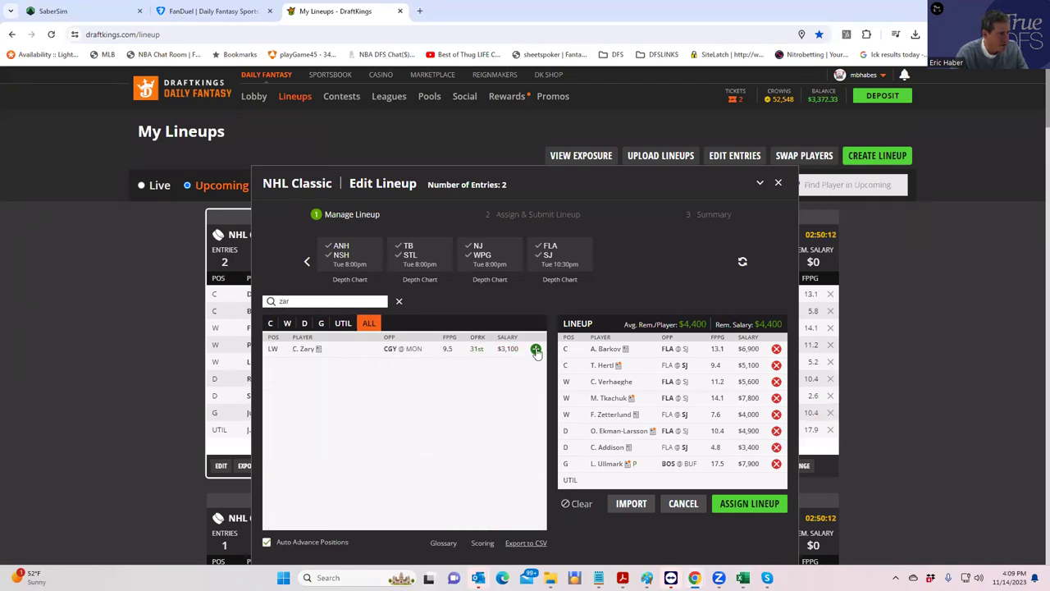
{"action": "left_click", "coordinate": [536, 349]}
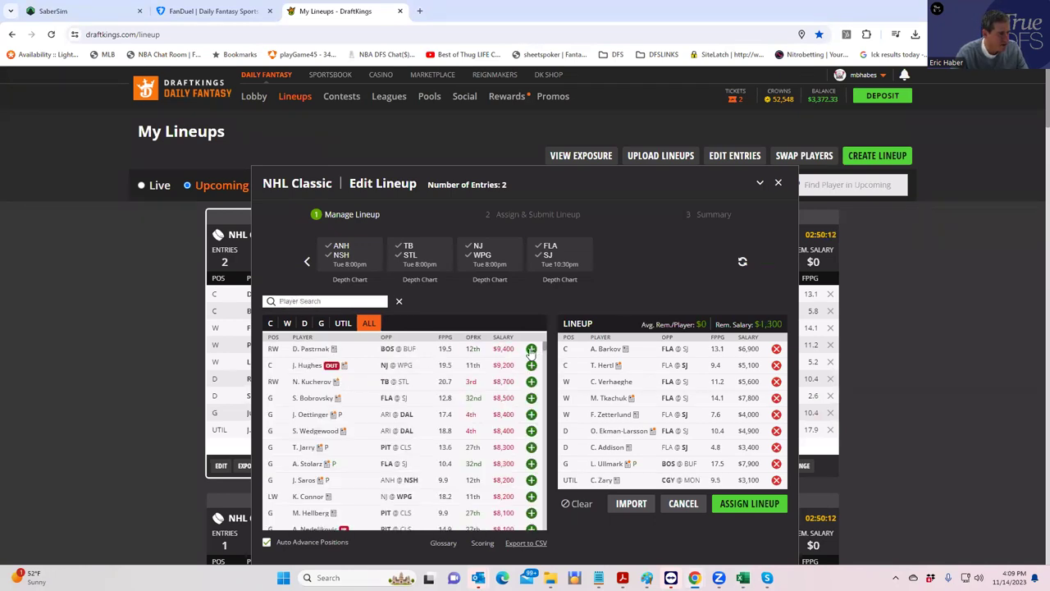
Step: Replace T. Hertl at center with N. Kadri ($5,600), leaving $800 in salary
{"action": "left_click", "coordinate": [775, 366]}
{"action": "left_click", "coordinate": [291, 301]}
{"action": "type", "text": "kadr"}
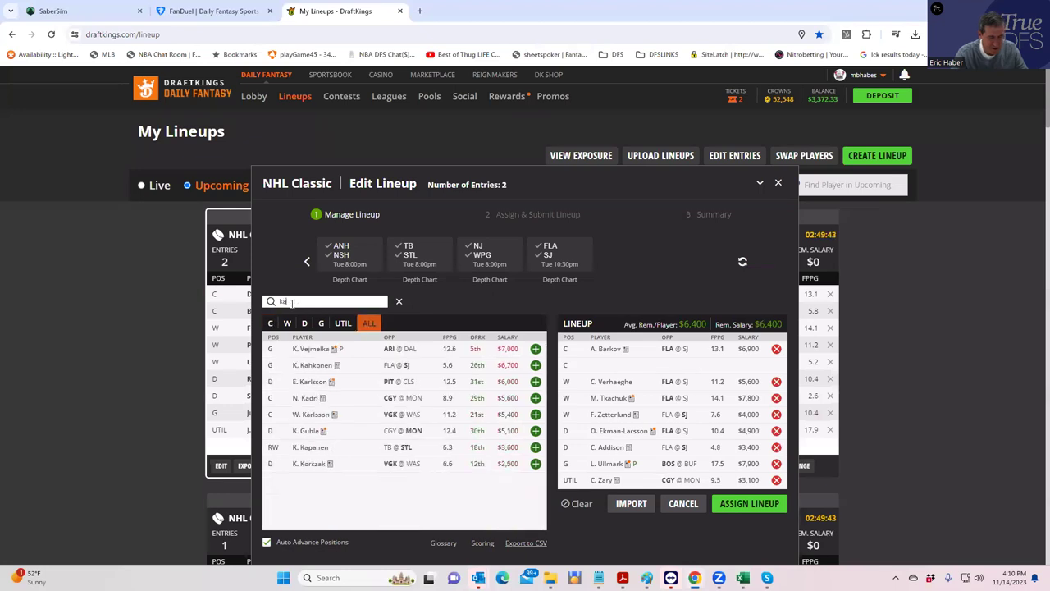
{"action": "left_click", "coordinate": [535, 349]}
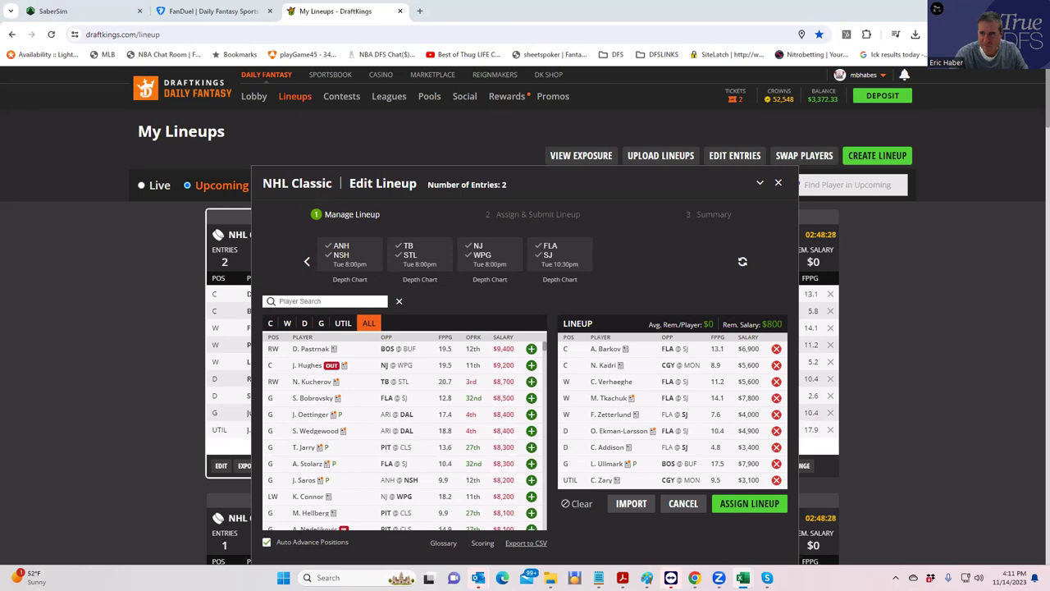
Step: Look up William Eklund's team (SJ) and salary (3500) in row 42 of the projections
{"action": "key", "text": "alt+Tab"}
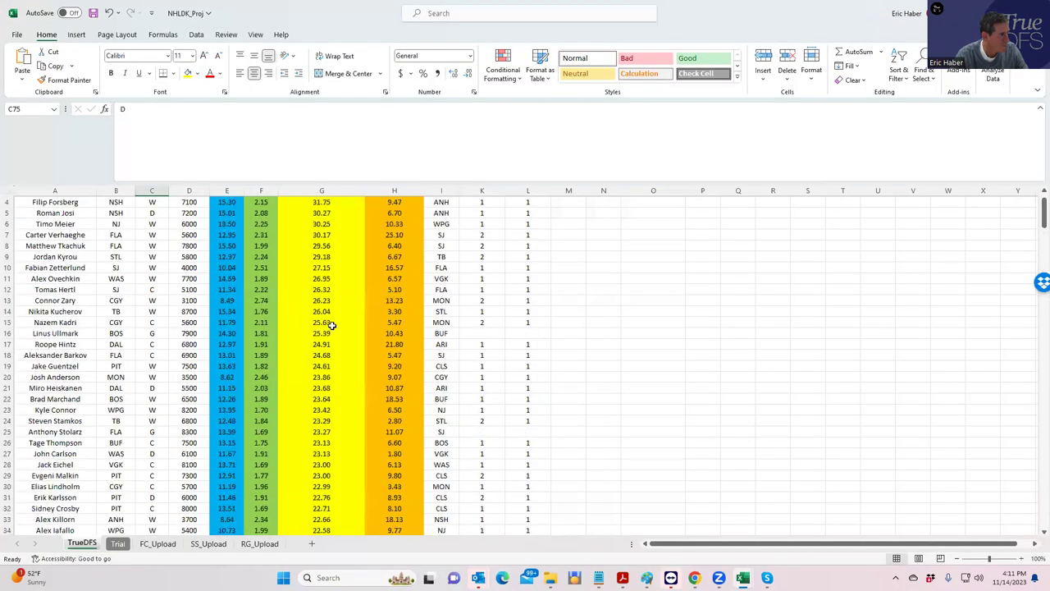
{"action": "scroll", "coordinate": [331, 326], "scroll_direction": "up", "scroll_amount": 1}
{"action": "left_click", "coordinate": [116, 387]}
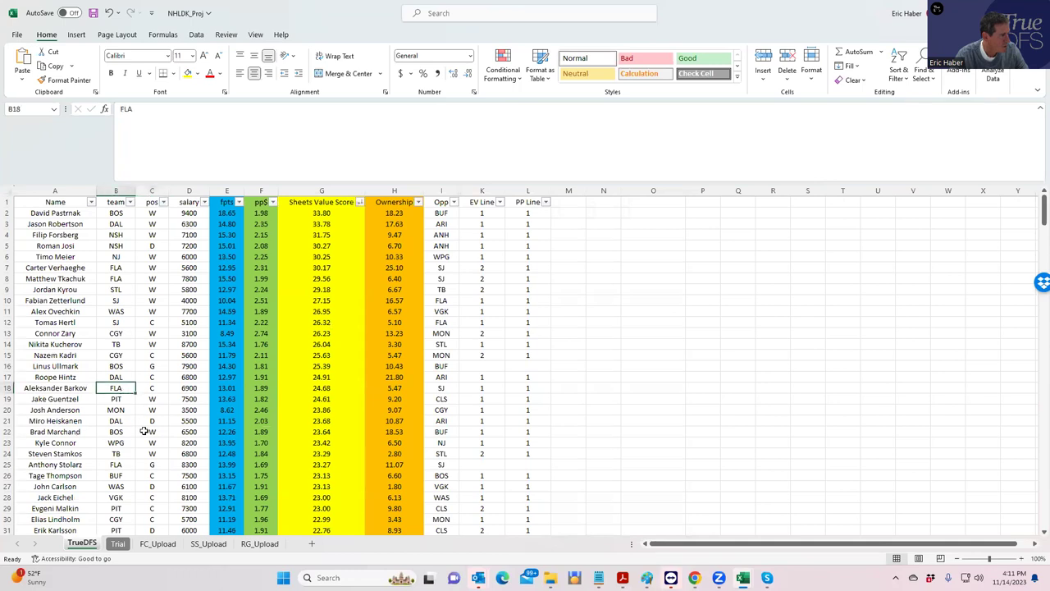
{"action": "scroll", "coordinate": [143, 432], "scroll_direction": "down", "scroll_amount": 2}
{"action": "scroll", "coordinate": [125, 449], "scroll_direction": "down", "scroll_amount": 3}
{"action": "left_click", "coordinate": [111, 487]}
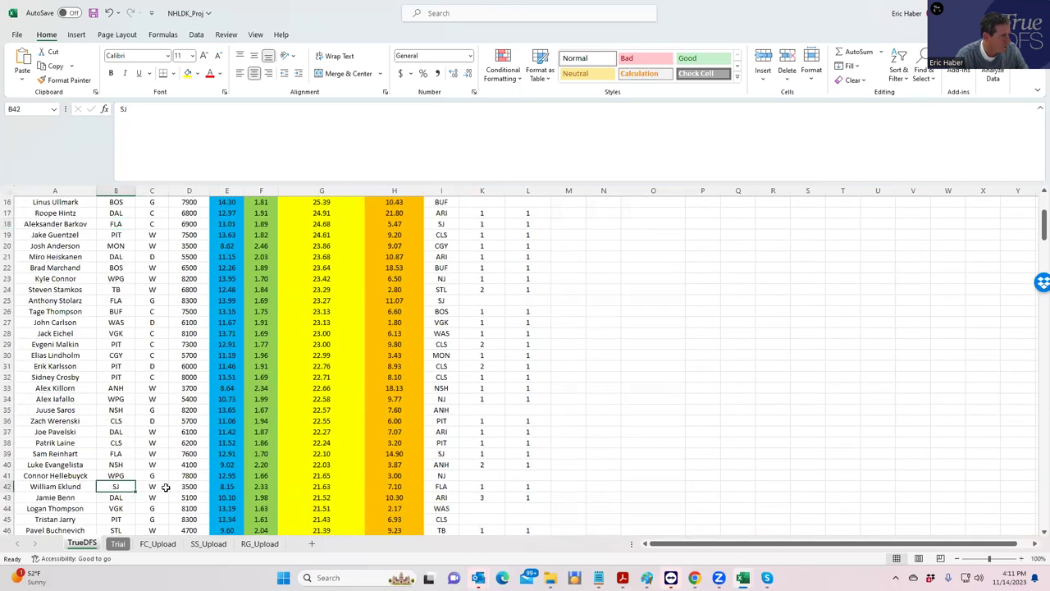
{"action": "left_click", "coordinate": [195, 487]}
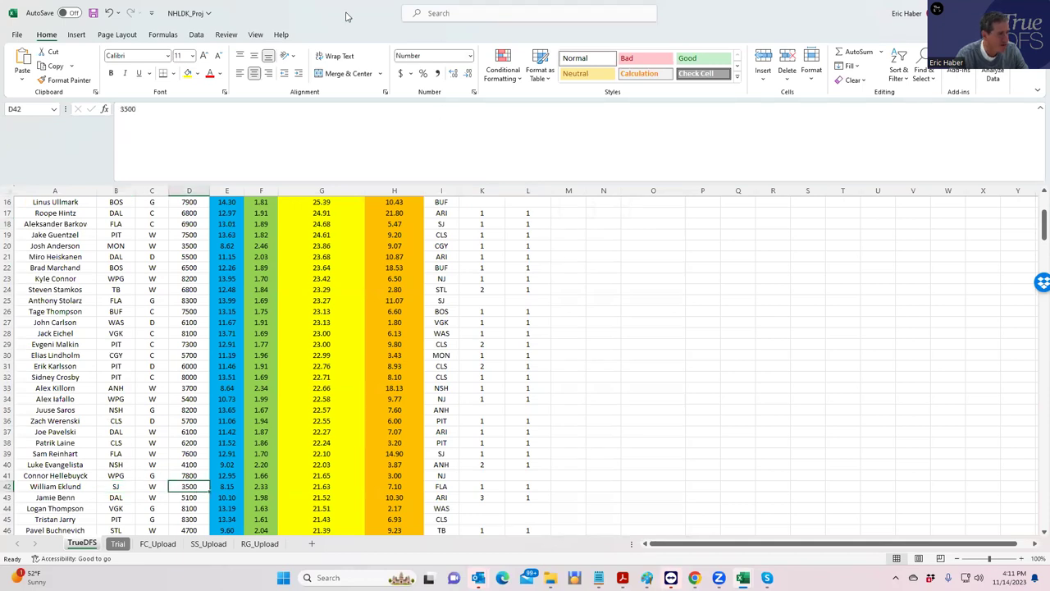
{"action": "key", "text": "alt+Tab"}
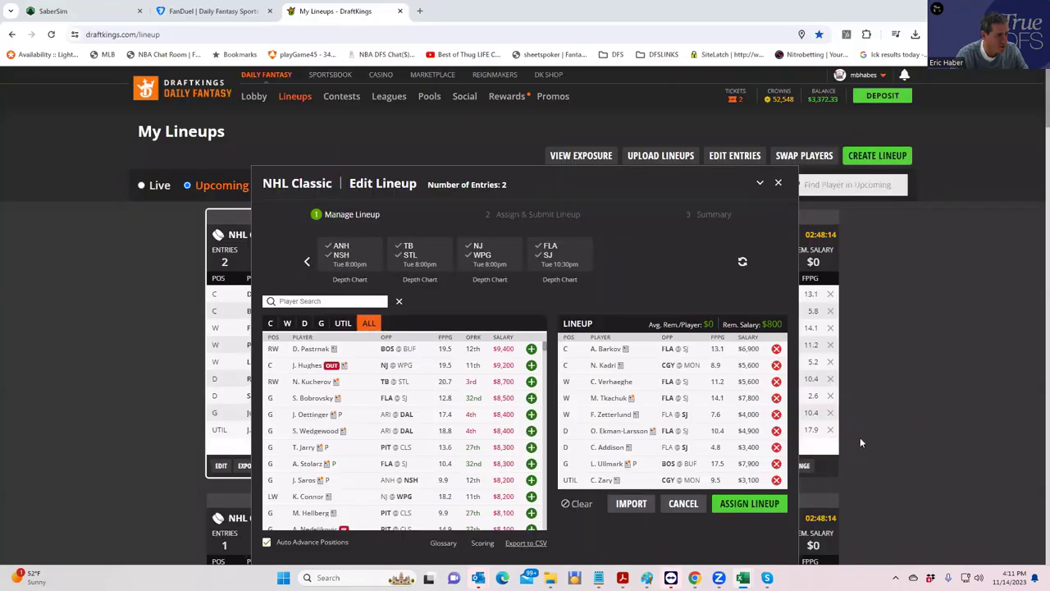
Step: Swap C. Zary out of UTIL for W. Eklund, leaving $400 salary
{"action": "left_click", "coordinate": [776, 480]}
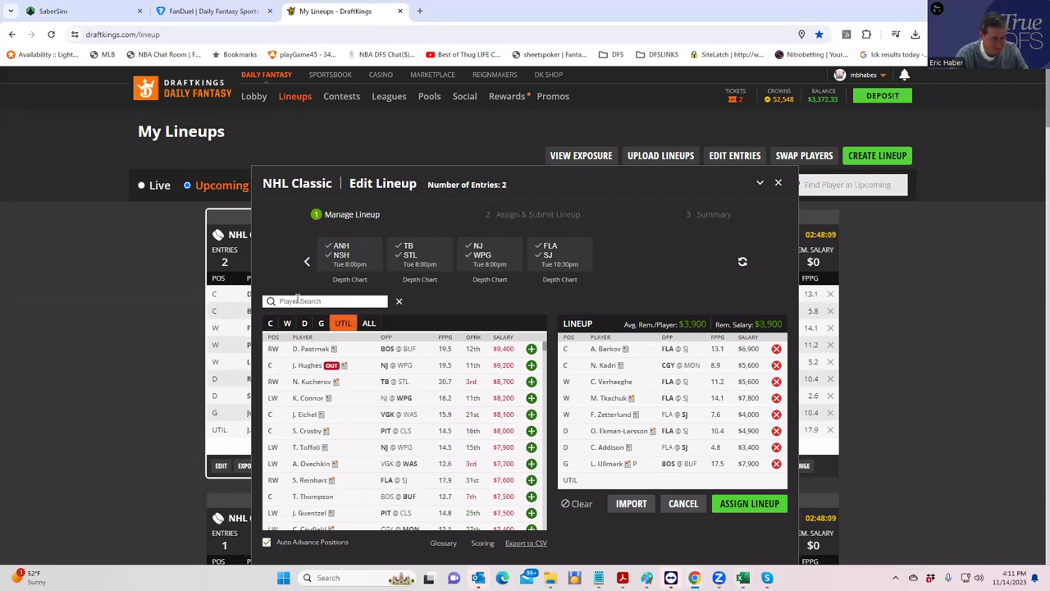
{"action": "type", "text": "ek"}
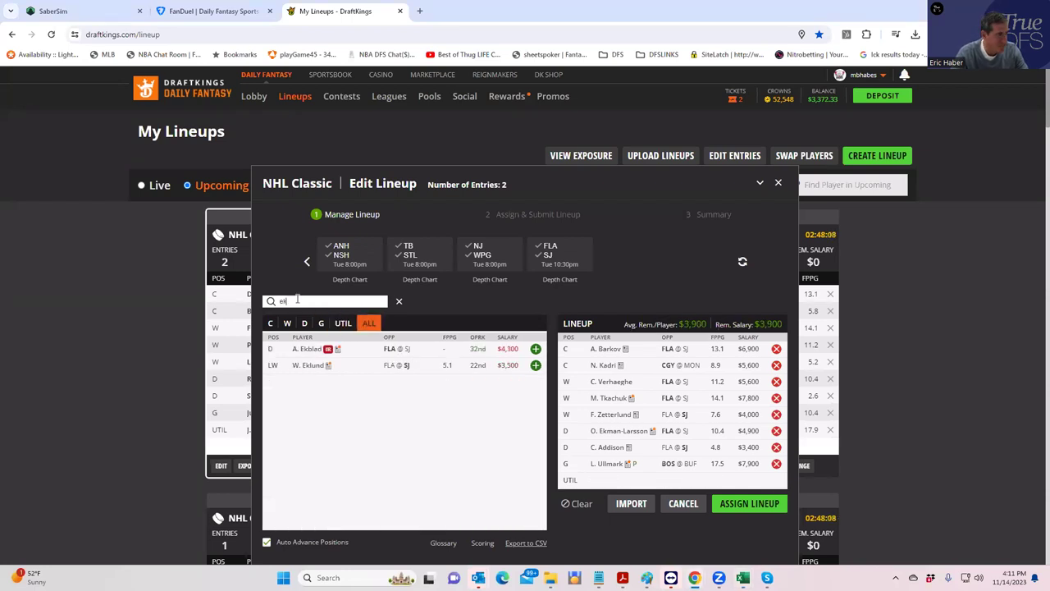
{"action": "left_click", "coordinate": [533, 364]}
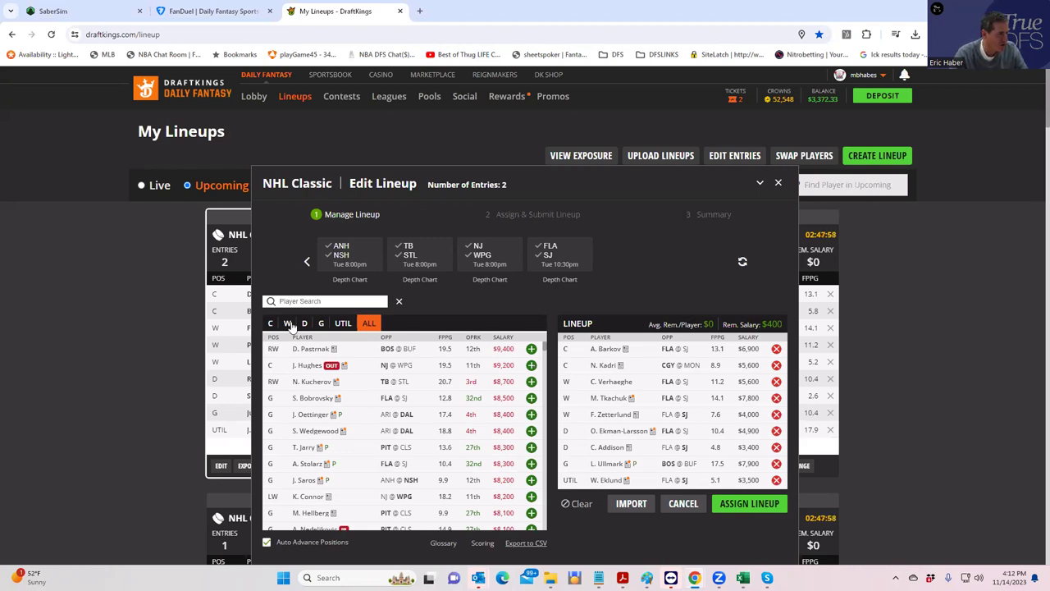
Step: Assign the edited lineup to both NHL contest entries and close the summary
{"action": "left_click", "coordinate": [751, 507]}
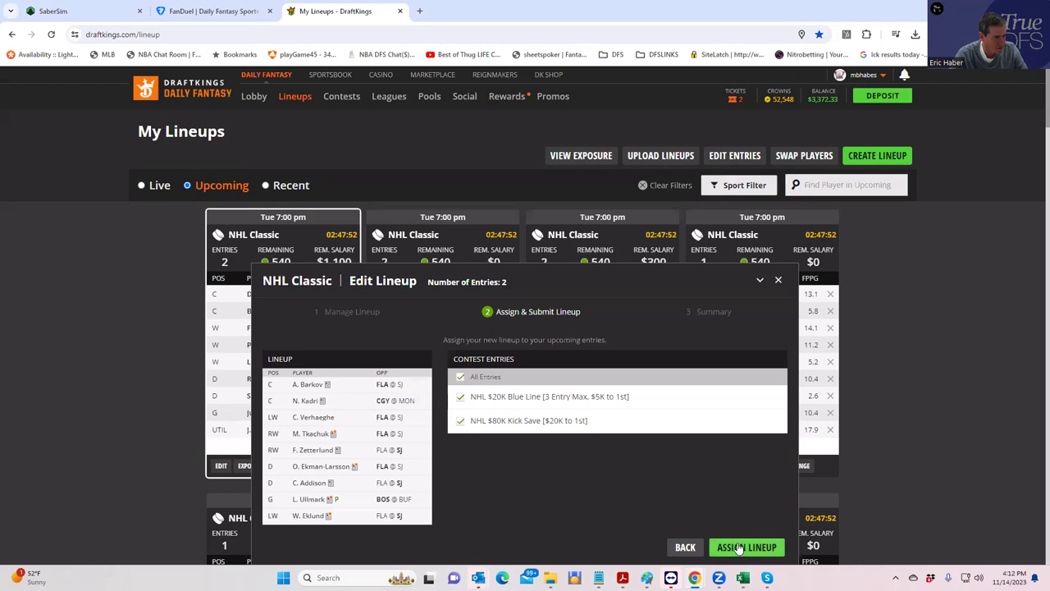
{"action": "left_click", "coordinate": [735, 548]}
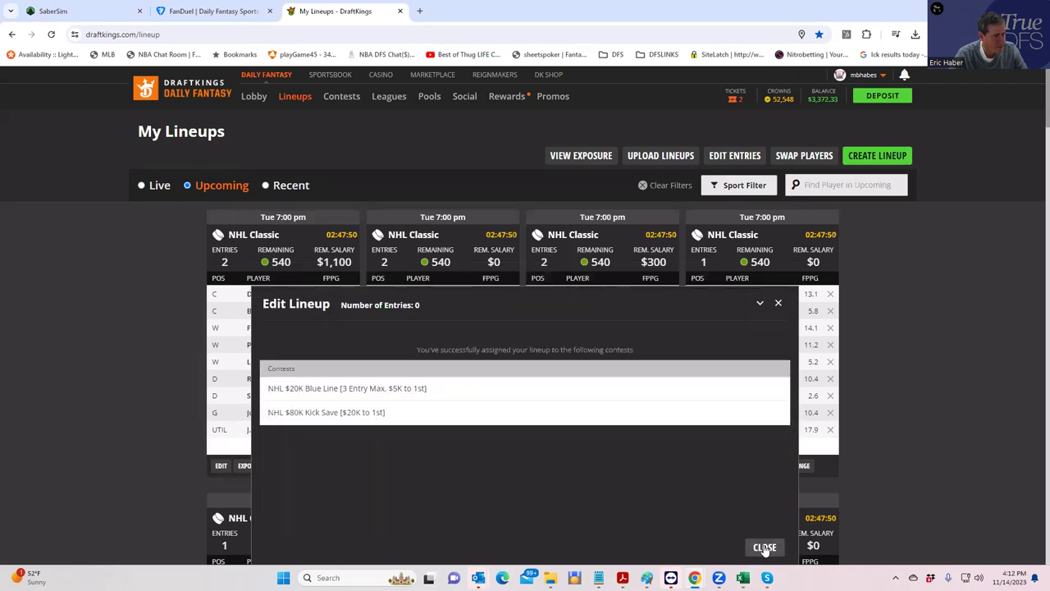
{"action": "left_click", "coordinate": [763, 547]}
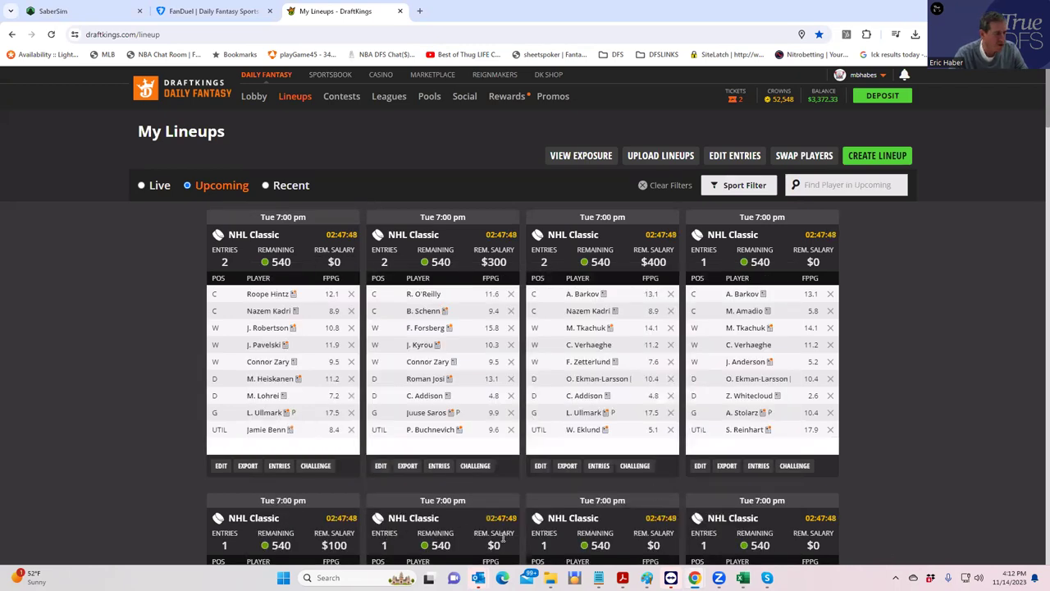
{"action": "mouse_move", "coordinate": [742, 577]}
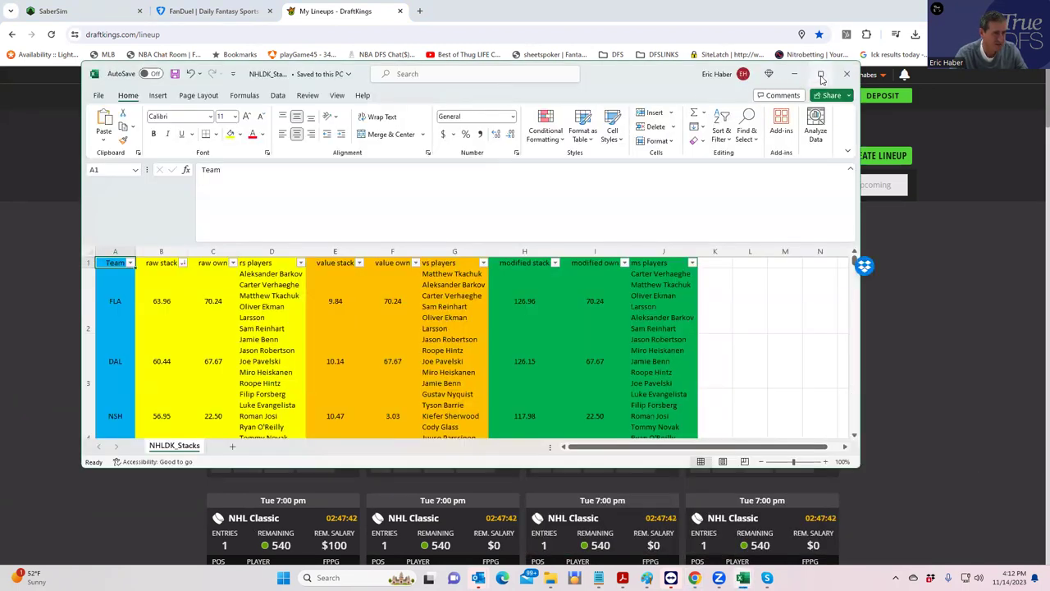
Step: Maximize NHLDK_Stacks and compare teams sorted by modified, raw and value stack, largest first
{"action": "left_click", "coordinate": [820, 75]}
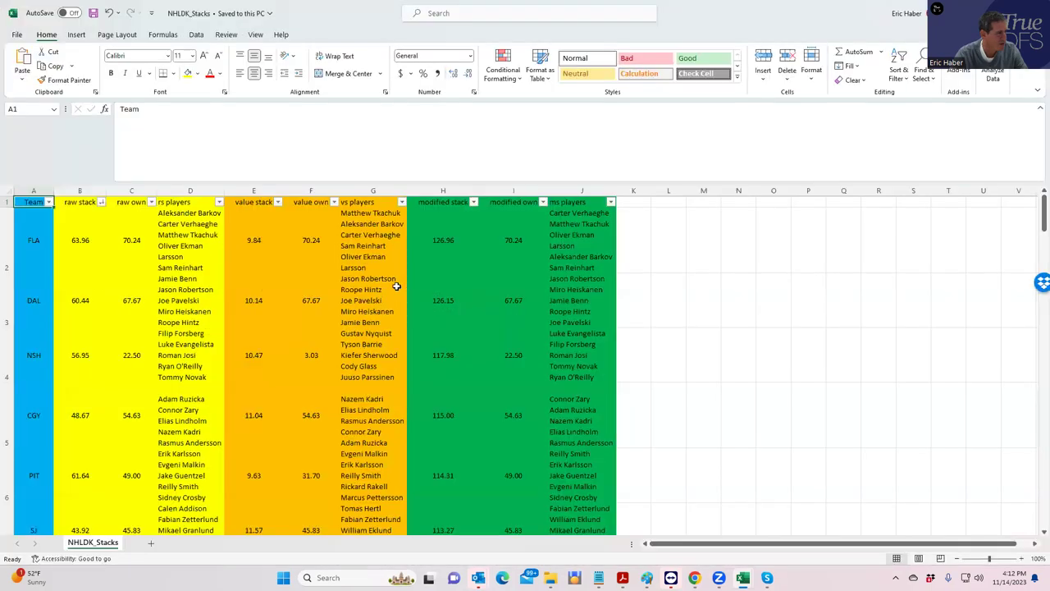
{"action": "left_click", "coordinate": [472, 204]}
{"action": "left_click", "coordinate": [414, 230]}
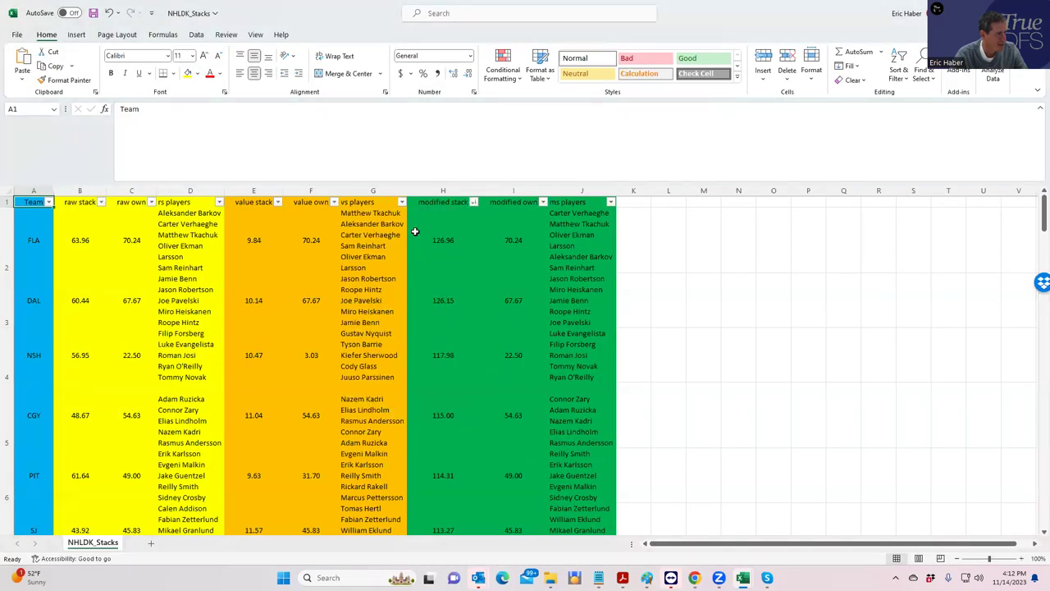
{"action": "left_click", "coordinate": [49, 201]}
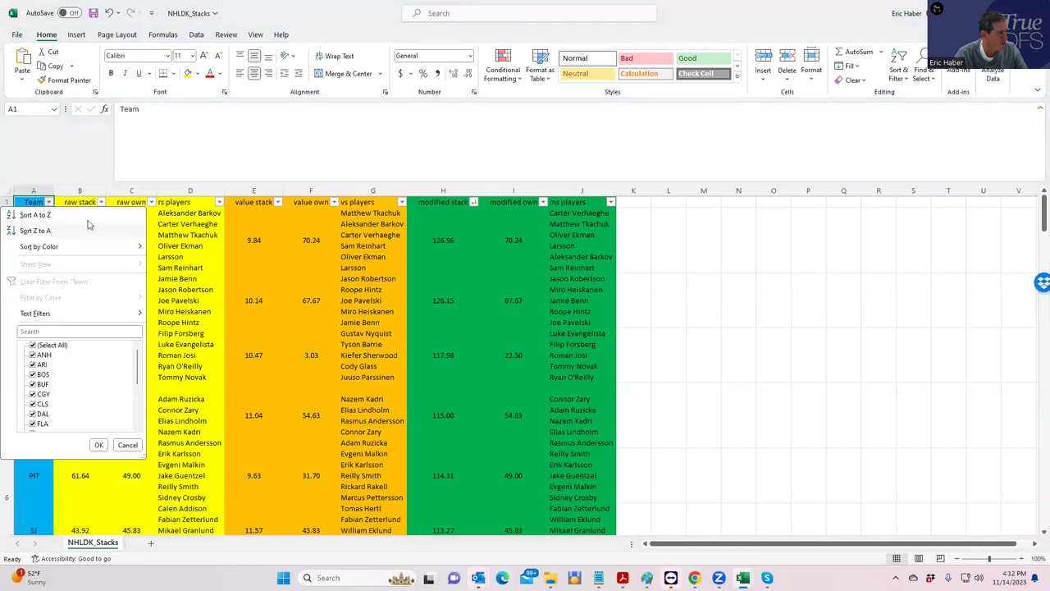
{"action": "left_click", "coordinate": [160, 239]}
{"action": "left_click", "coordinate": [101, 201]}
{"action": "left_click", "coordinate": [87, 230]}
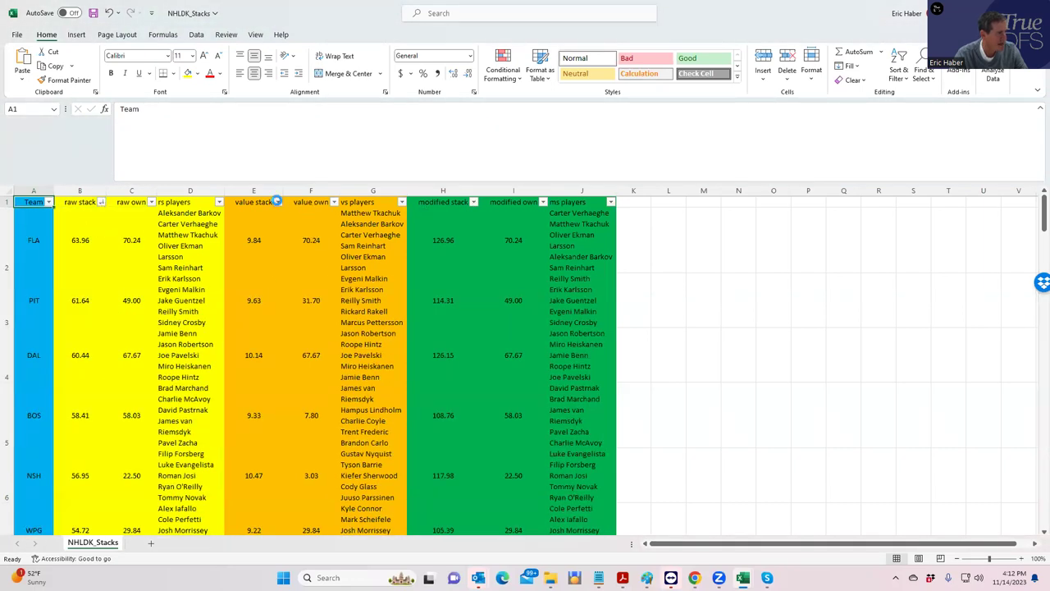
{"action": "left_click", "coordinate": [278, 202]}
{"action": "left_click", "coordinate": [221, 231]}
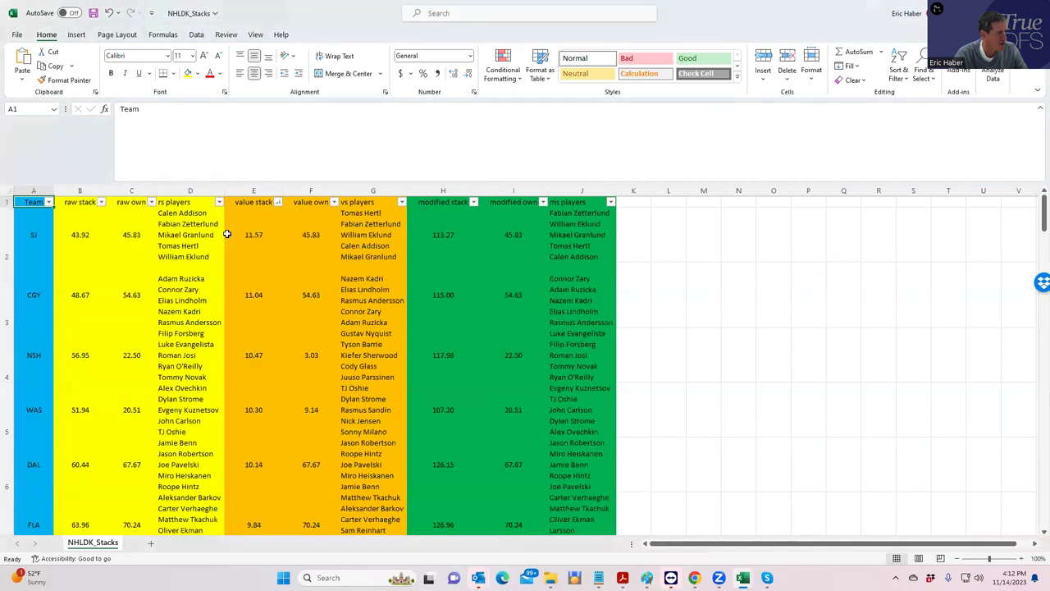
{"action": "left_click", "coordinate": [472, 202]}
{"action": "left_click", "coordinate": [421, 232]}
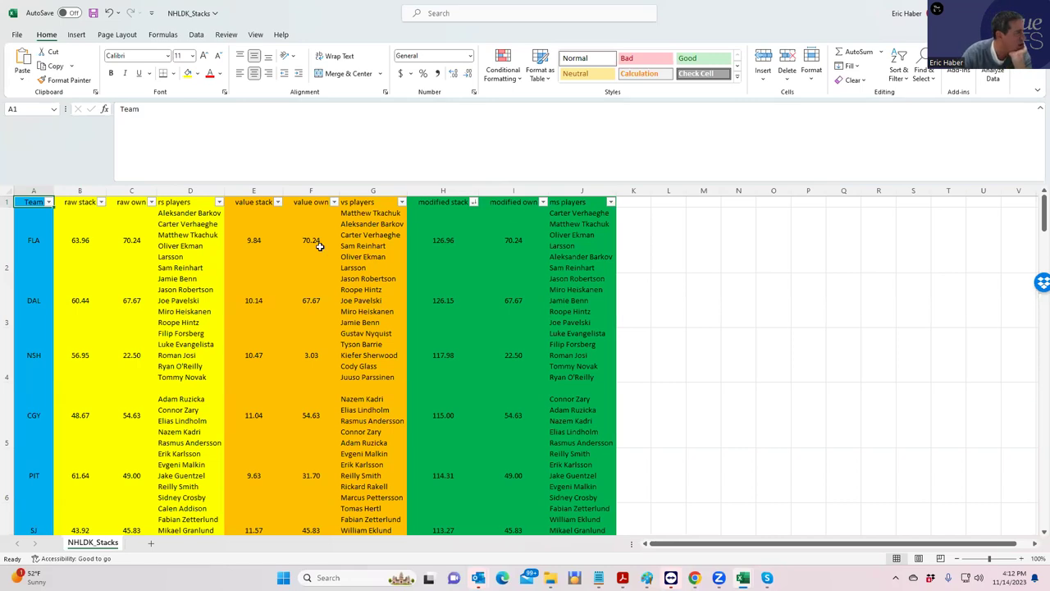
Step: Inspect DAL's full modified stack value, then re-sort by raw and finally value stack
{"action": "mouse_move", "coordinate": [443, 240]}
{"action": "left_mouse_down"}
{"action": "mouse_move", "coordinate": [435, 300]}
{"action": "mouse_move", "coordinate": [437, 246]}
{"action": "left_mouse_up"}
{"action": "left_click", "coordinate": [438, 300]}
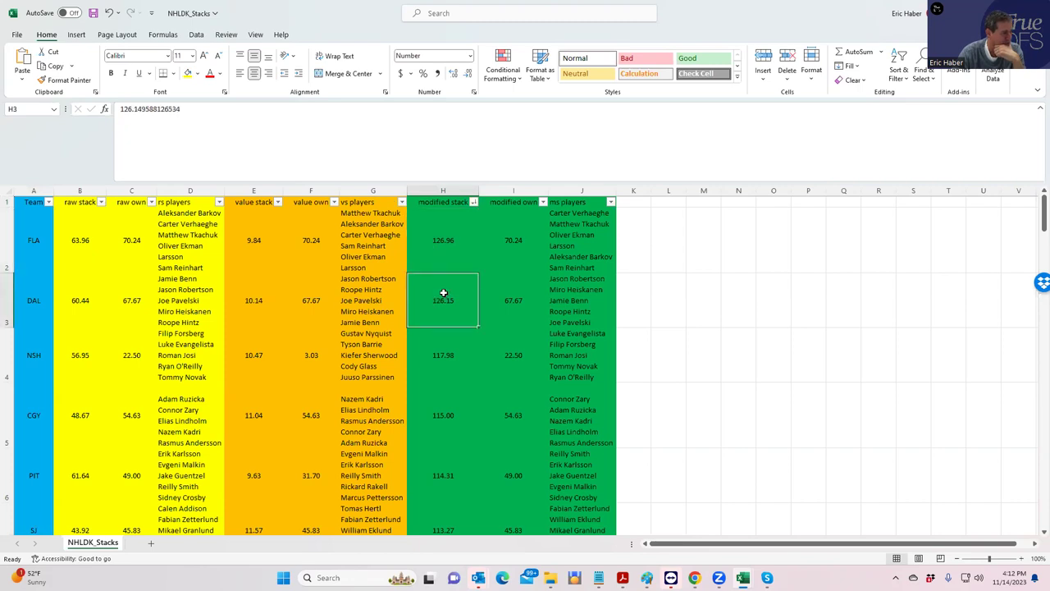
{"action": "left_click", "coordinate": [101, 202]}
{"action": "left_click", "coordinate": [53, 233]}
{"action": "left_click", "coordinate": [41, 246]}
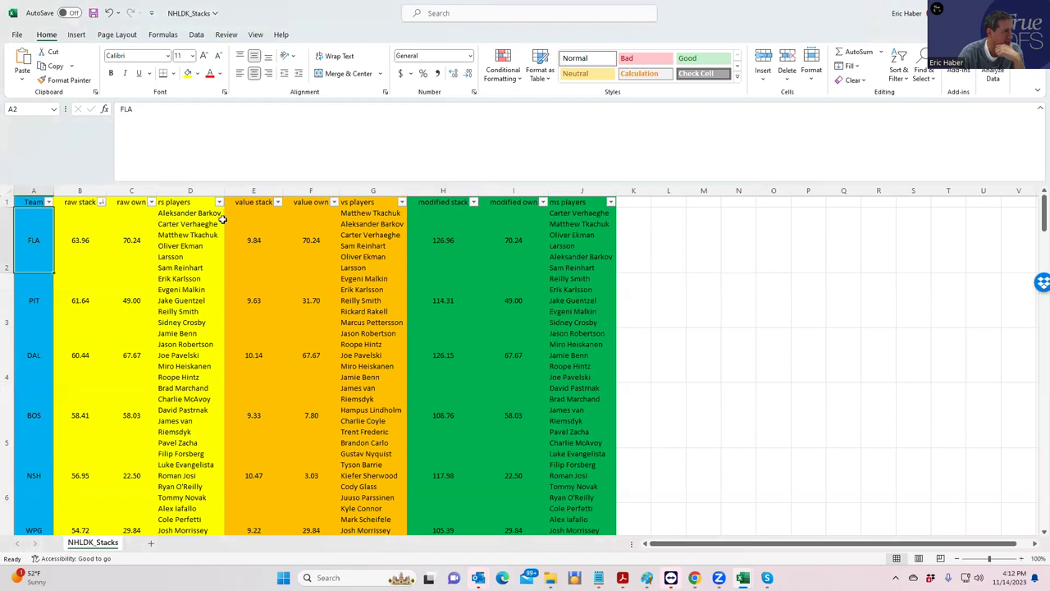
{"action": "left_click", "coordinate": [277, 202]}
{"action": "left_click", "coordinate": [225, 230]}
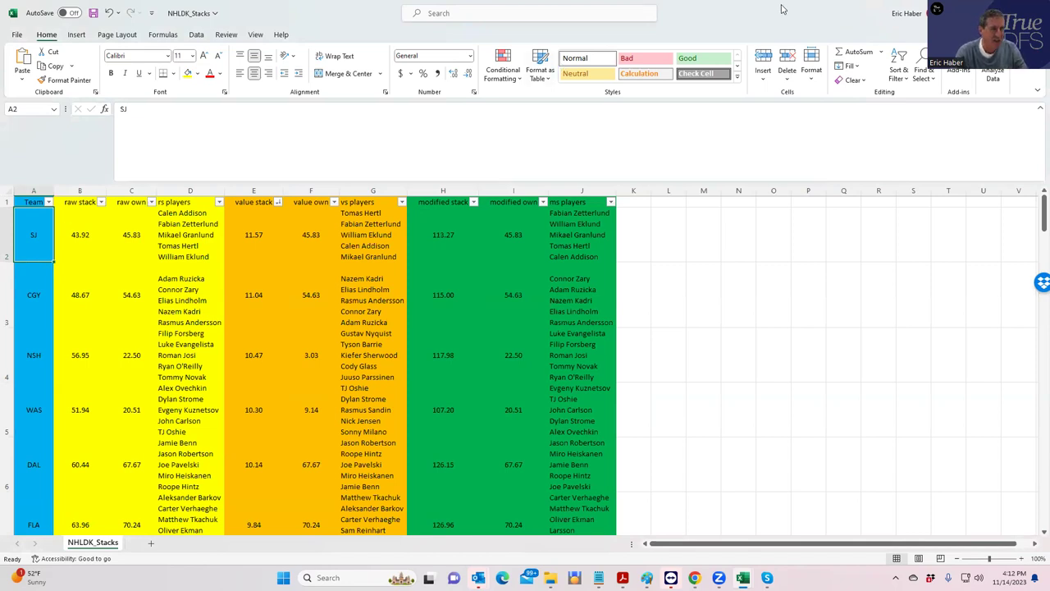
Step: Upload KrugNHL/NHLDK_Sim as custom projections in SaberSim, excluding the two out players
{"action": "key", "text": "super+Down"}
{"action": "key", "text": "super+Down"}
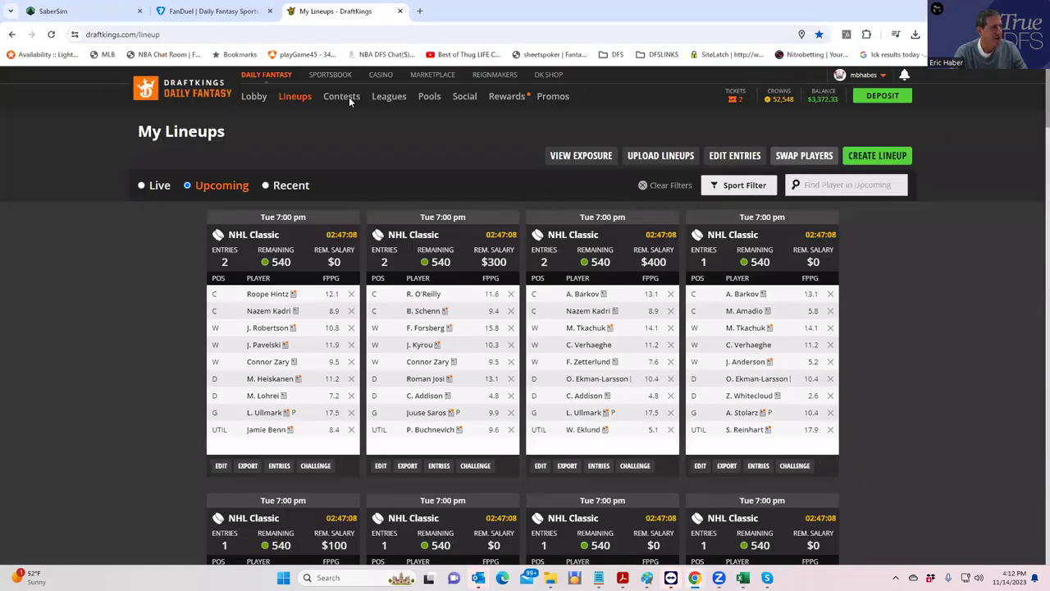
{"action": "key", "text": "ctrl+1"}
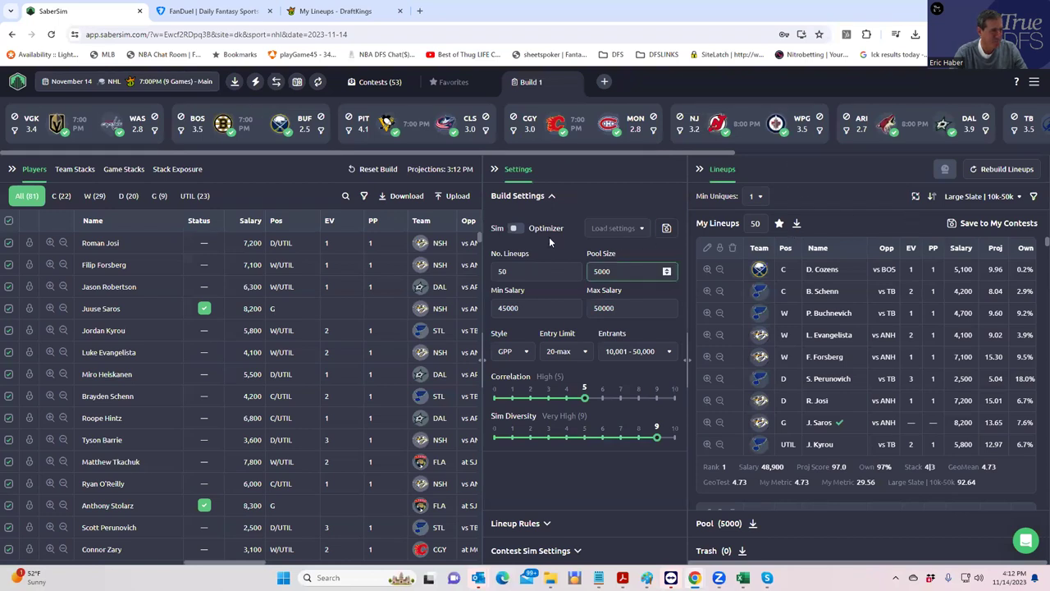
{"action": "left_click", "coordinate": [453, 195]}
{"action": "left_click", "coordinate": [670, 147]}
{"action": "scroll", "coordinate": [52, 193], "scroll_direction": "down", "scroll_amount": 3}
{"action": "left_click", "coordinate": [46, 177]}
{"action": "left_click", "coordinate": [132, 88]}
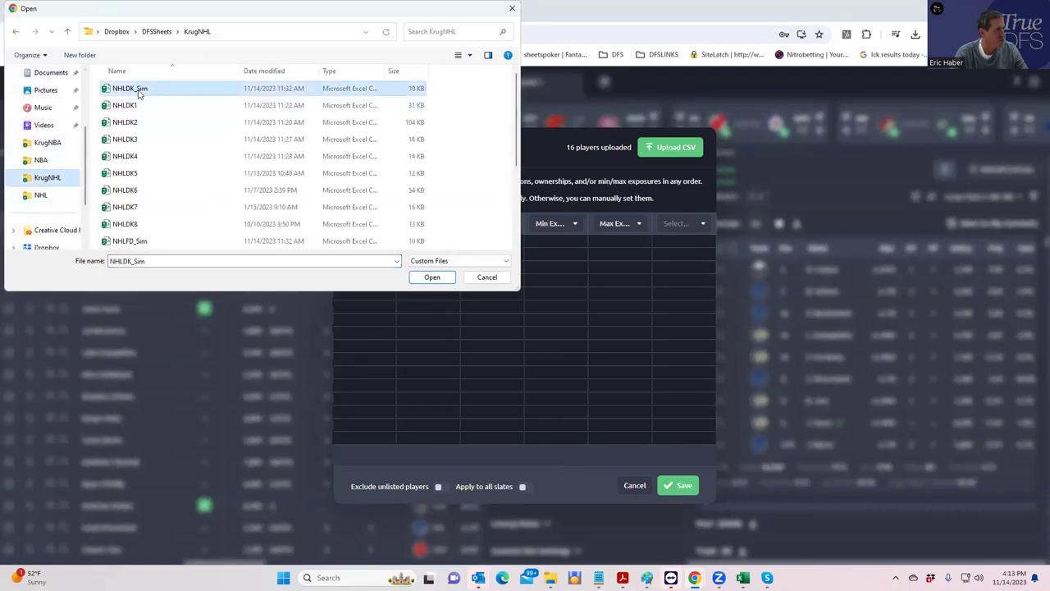
{"action": "left_click", "coordinate": [432, 277]}
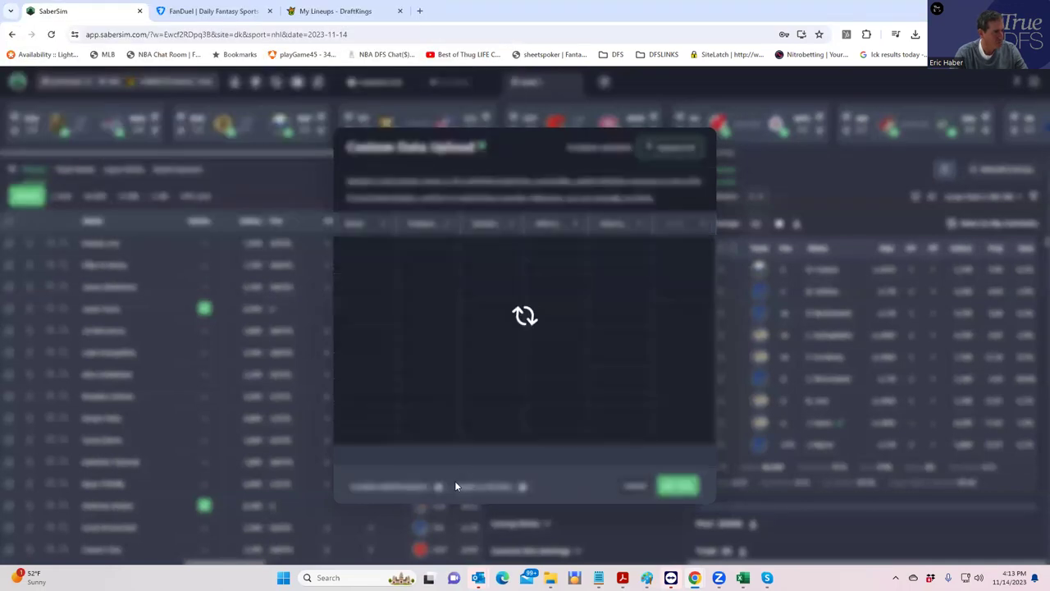
{"action": "left_click", "coordinate": [673, 487]}
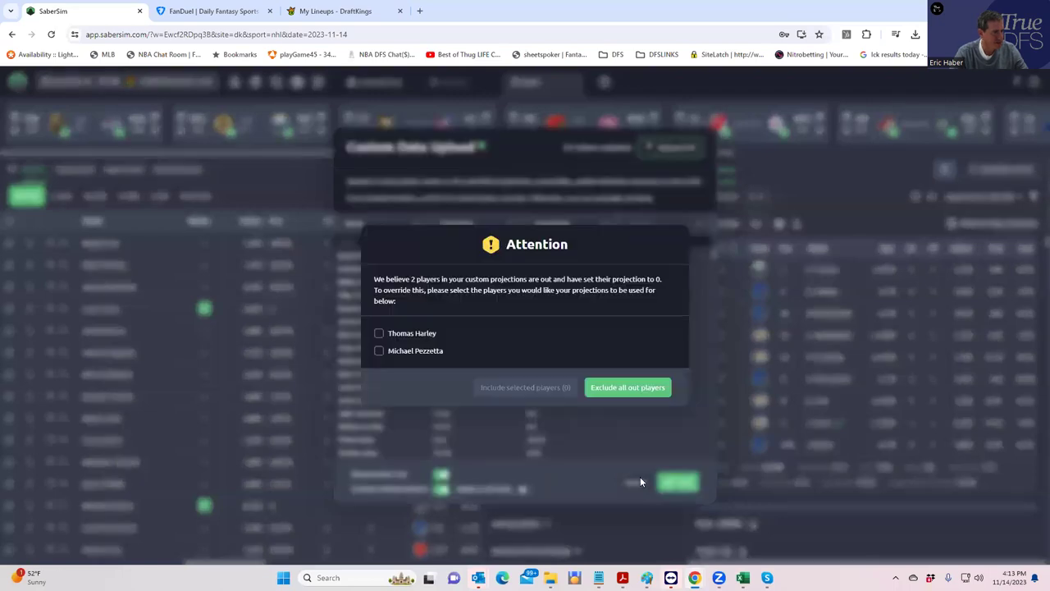
{"action": "left_click", "coordinate": [604, 389]}
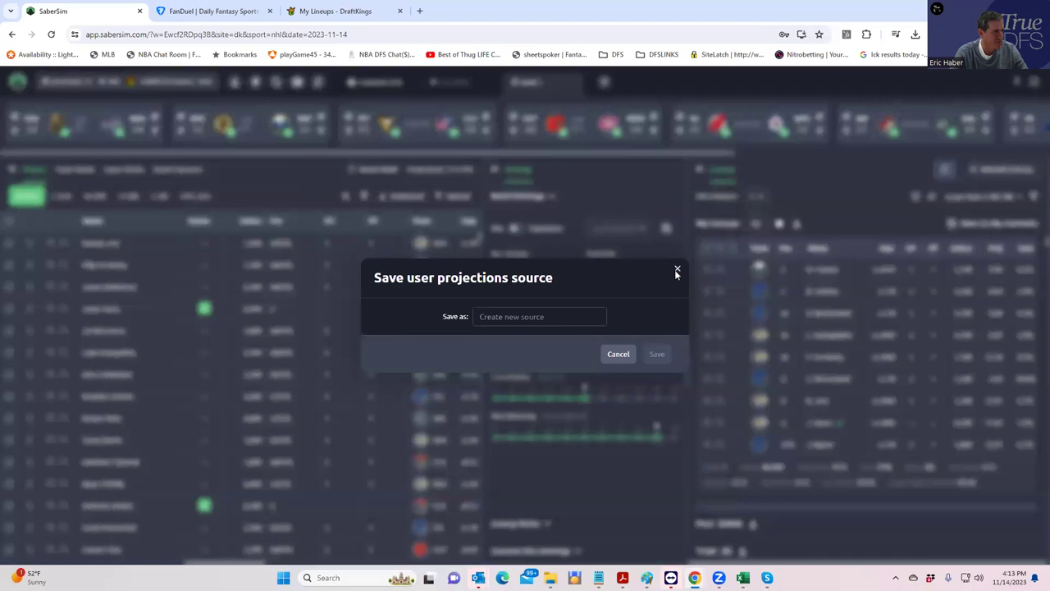
{"action": "left_click", "coordinate": [677, 270]}
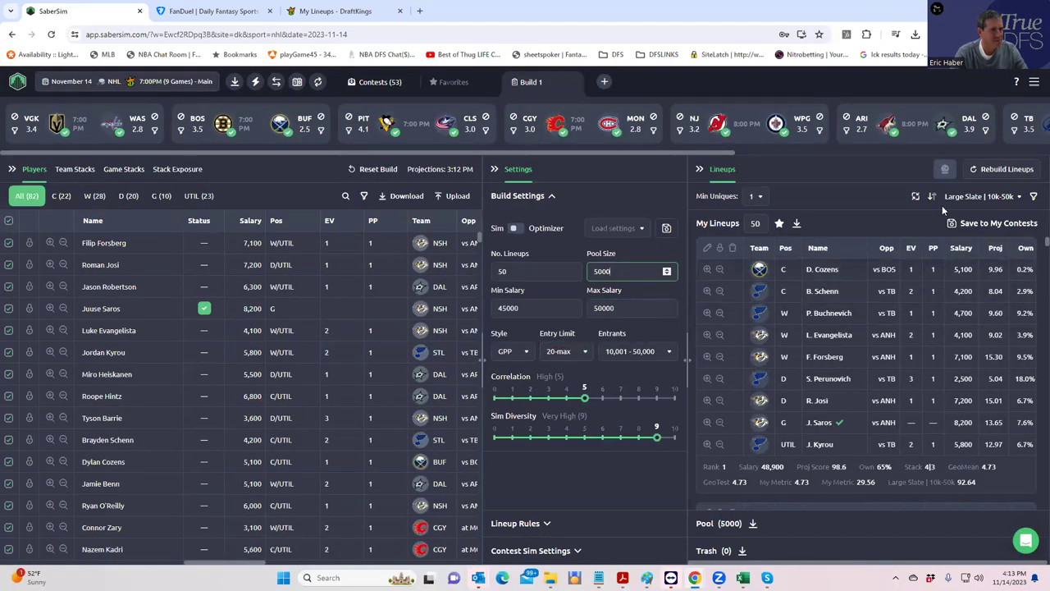
Step: Rebuild 50 lineups from the new projections, discarding the earlier ones
{"action": "left_click", "coordinate": [998, 172]}
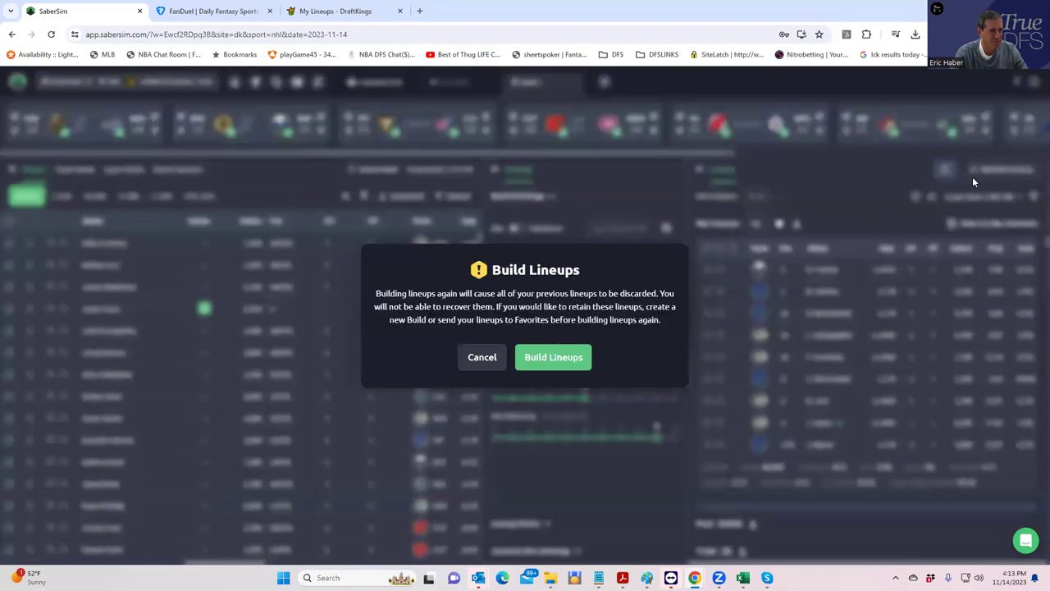
{"action": "left_click", "coordinate": [553, 359]}
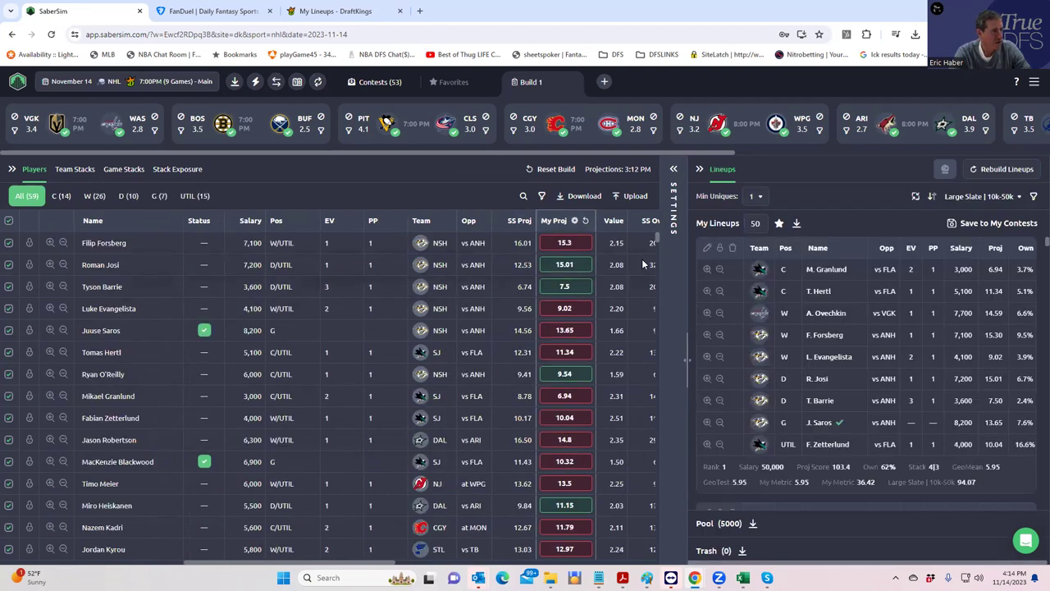
Step: Show Team Stacks exposure for the new lineups: NSH 90%, SJ 46%, DAL 26%
{"action": "left_click", "coordinate": [176, 171]}
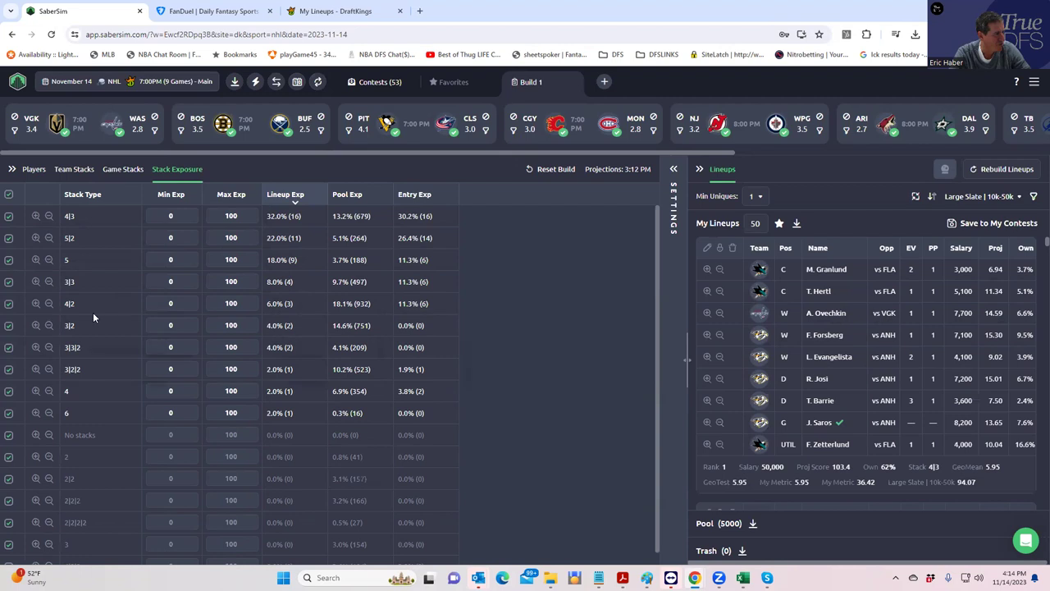
{"action": "left_click", "coordinate": [64, 171]}
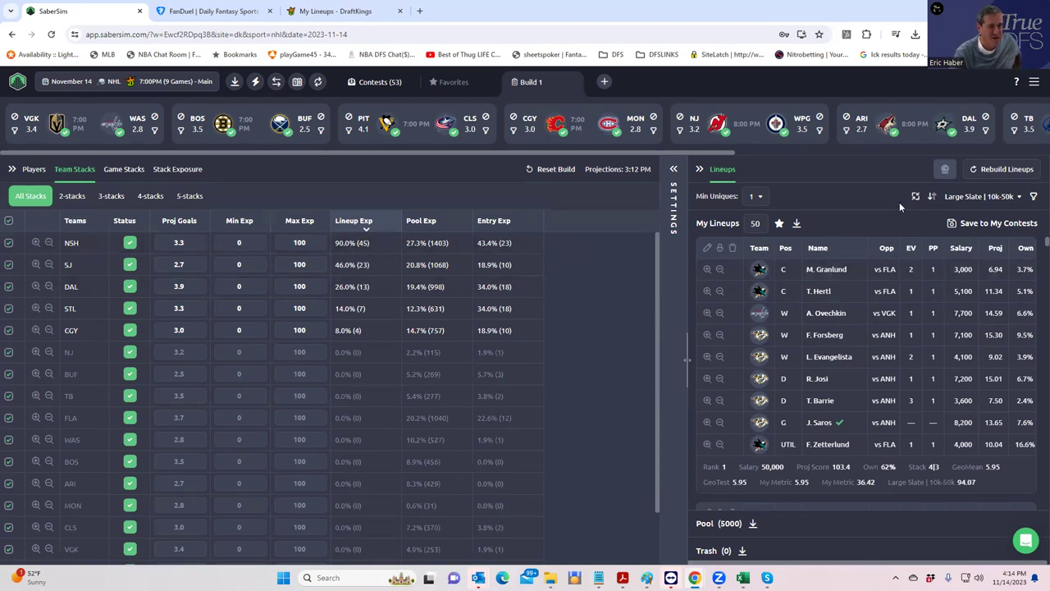
Step: Run contest sims for Kick Save, Blue Line, Penalty Kill and the $1M World Championship qualifier
{"action": "left_click", "coordinate": [673, 172]}
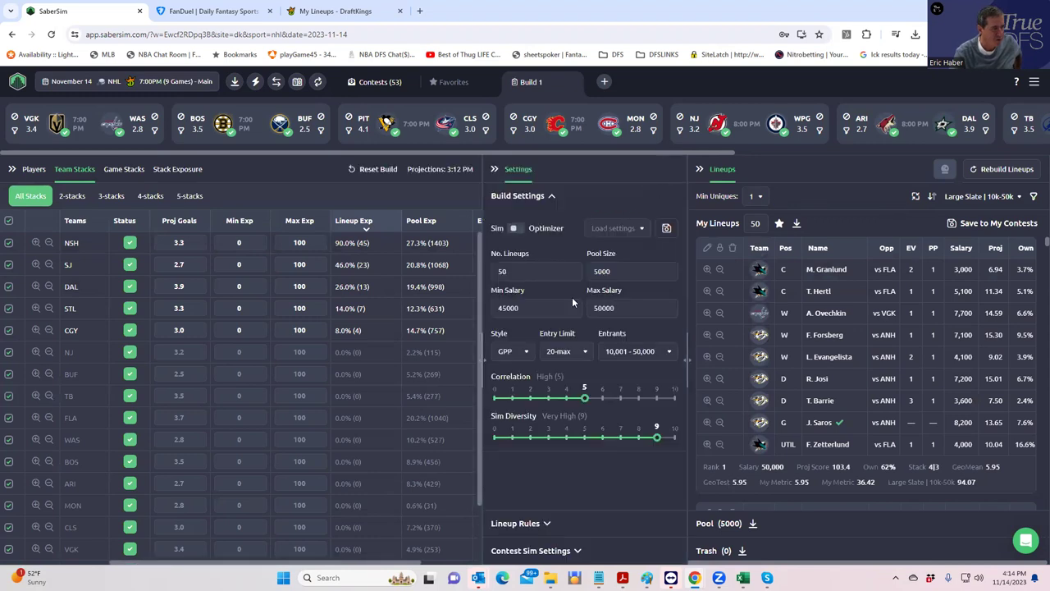
{"action": "left_click", "coordinate": [575, 551]}
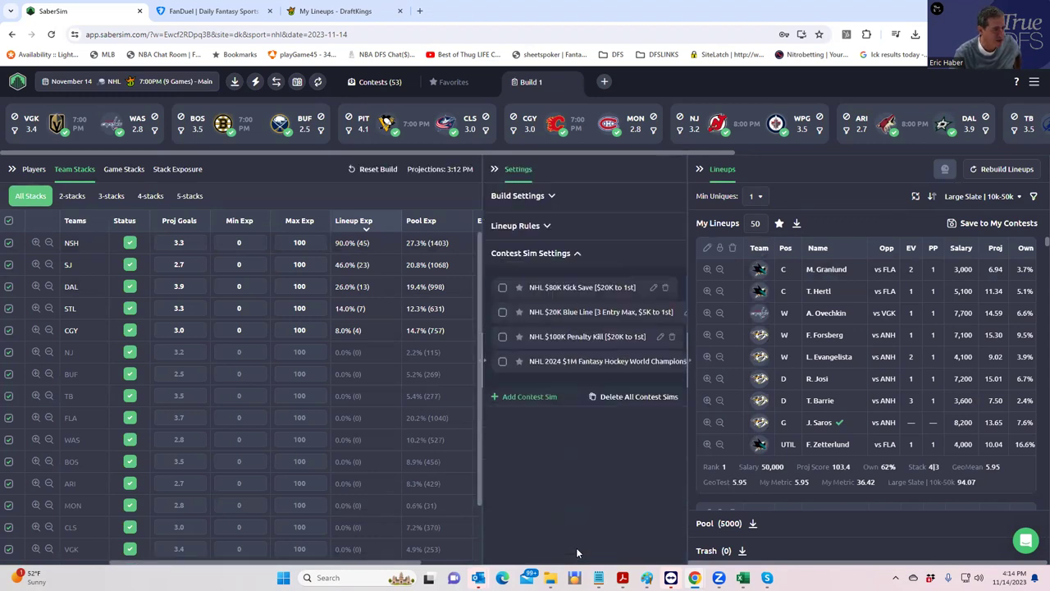
{"action": "left_click", "coordinate": [502, 285]}
{"action": "left_click", "coordinate": [502, 310]}
{"action": "left_click", "coordinate": [501, 335]}
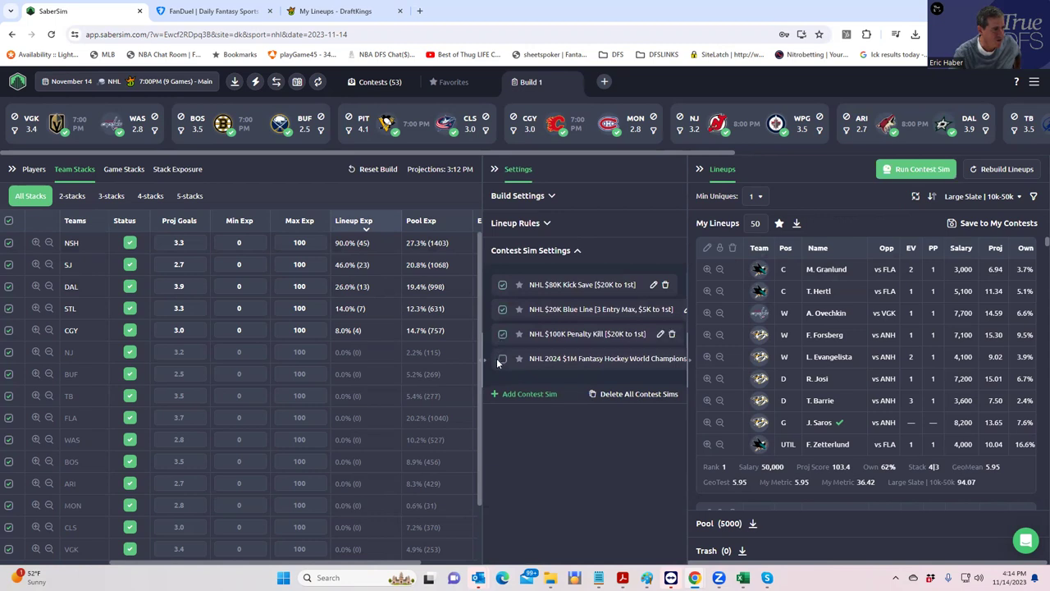
{"action": "left_click", "coordinate": [501, 360]}
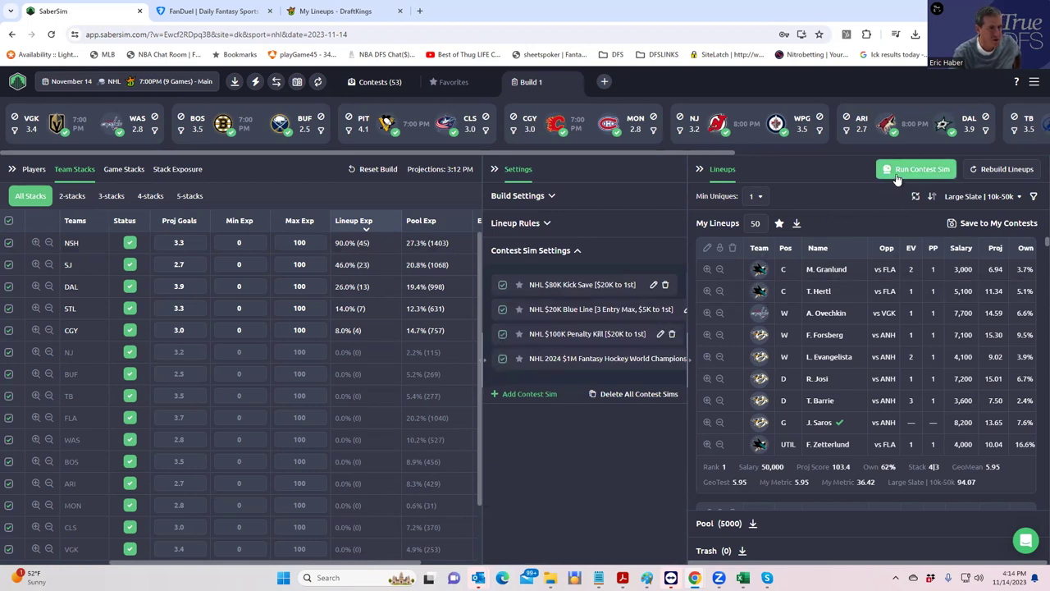
{"action": "left_click", "coordinate": [894, 175]}
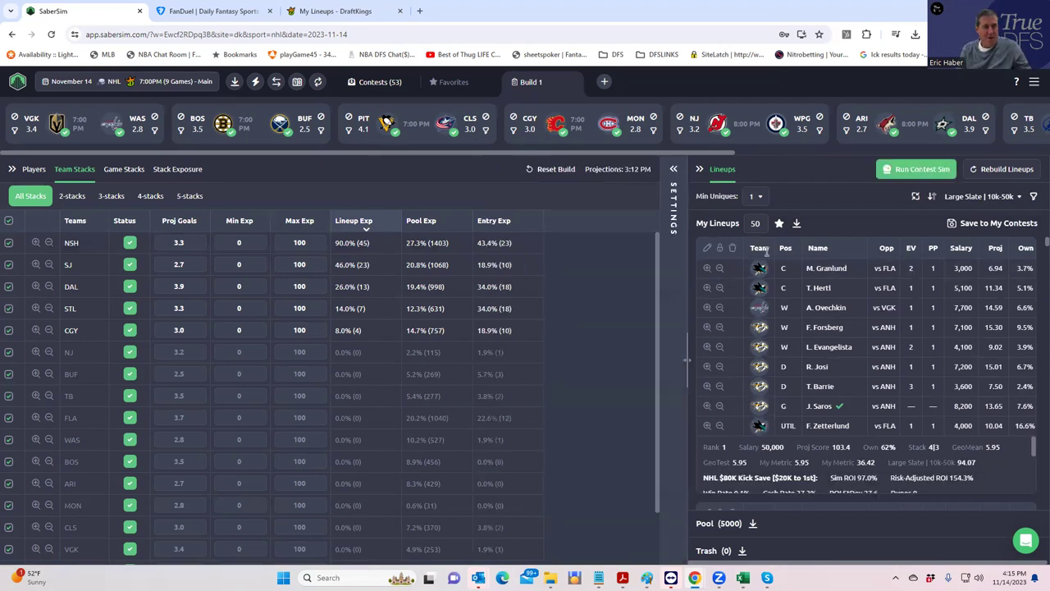
Step: Rank lineups by NHL $80K Kick Save RAROI and set Min Uniques to 2
{"action": "left_click", "coordinate": [977, 196]}
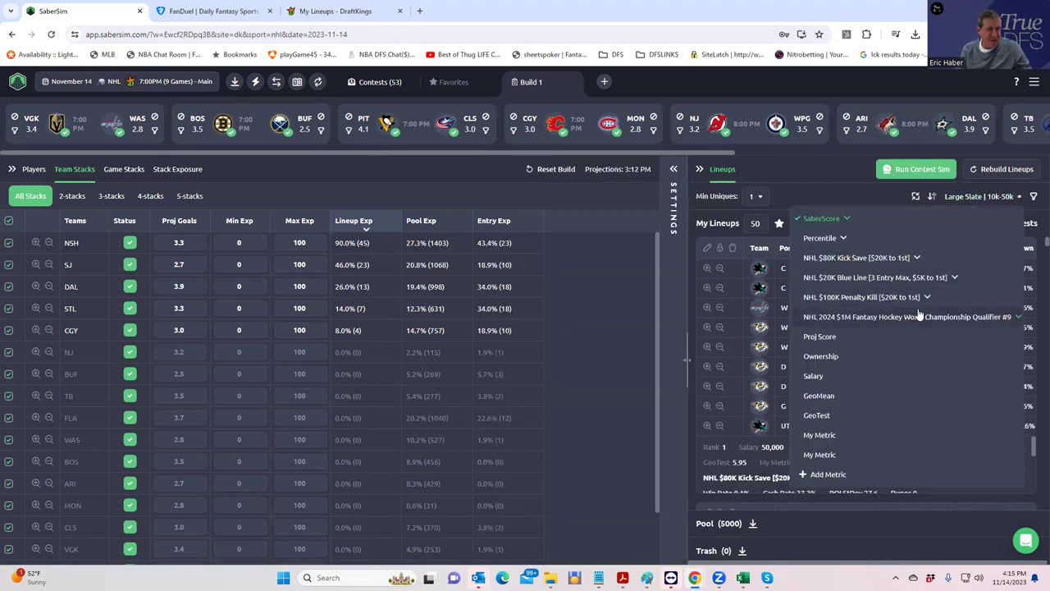
{"action": "left_click", "coordinate": [894, 259]}
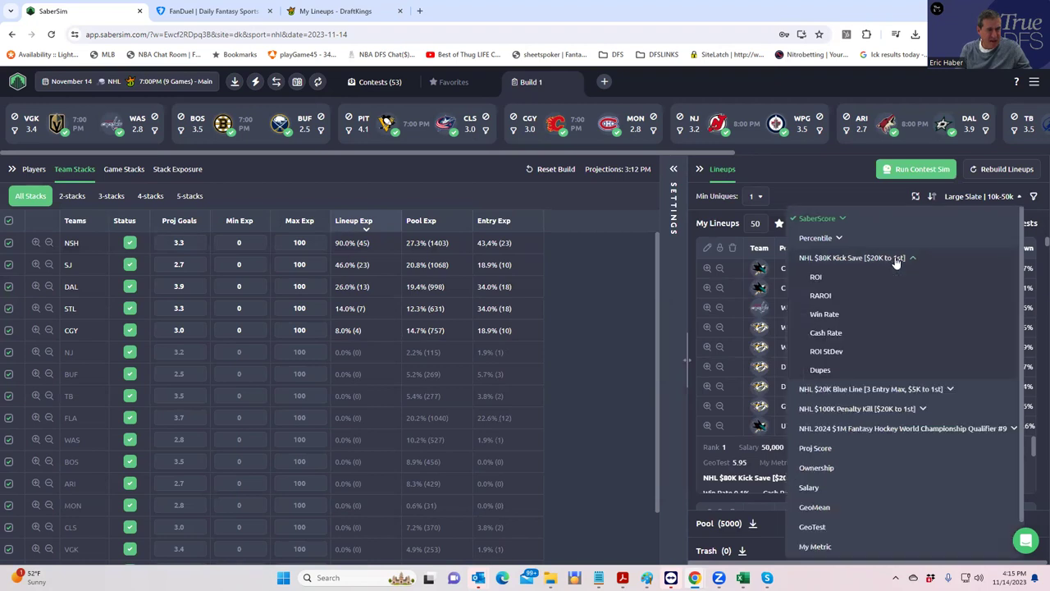
{"action": "left_click", "coordinate": [822, 295]}
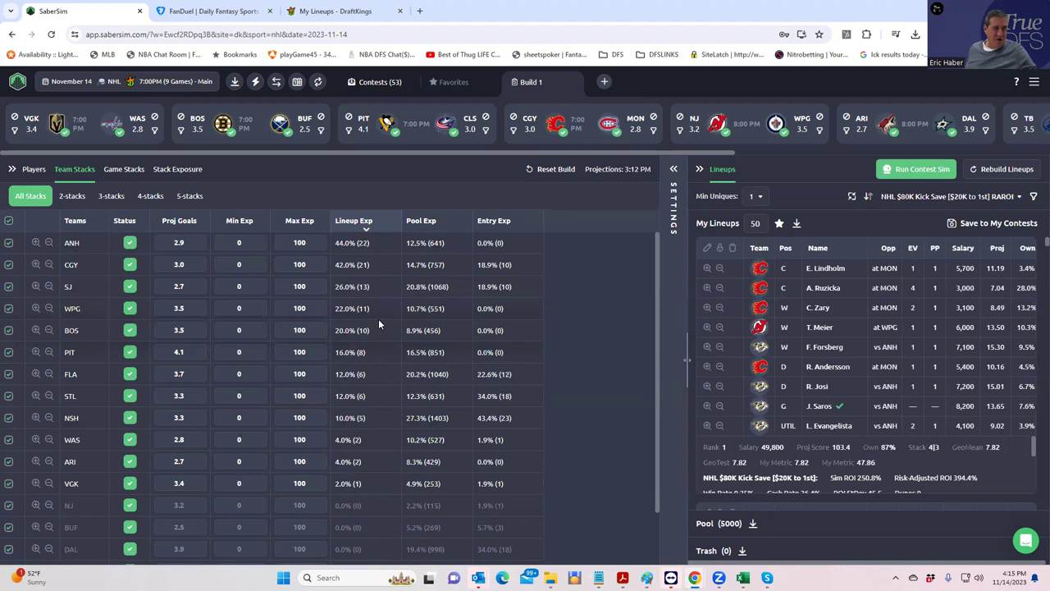
{"action": "left_click", "coordinate": [762, 199]}
{"action": "left_click", "coordinate": [761, 236]}
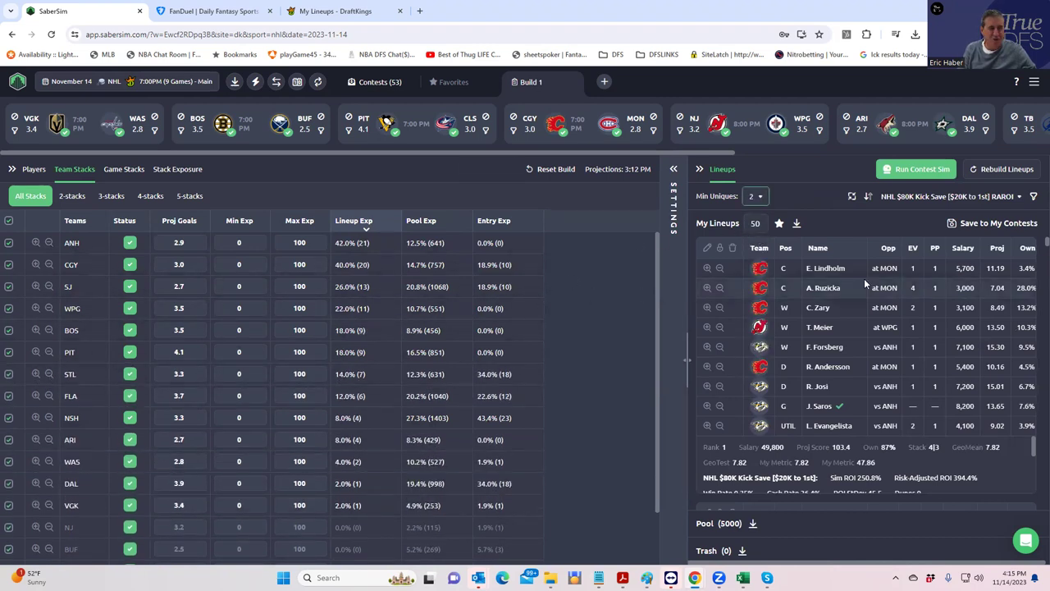
Step: Save the 50 lineups only to the NHL $80K Kick Save contest, clearing all other contests
{"action": "left_click", "coordinate": [953, 222]}
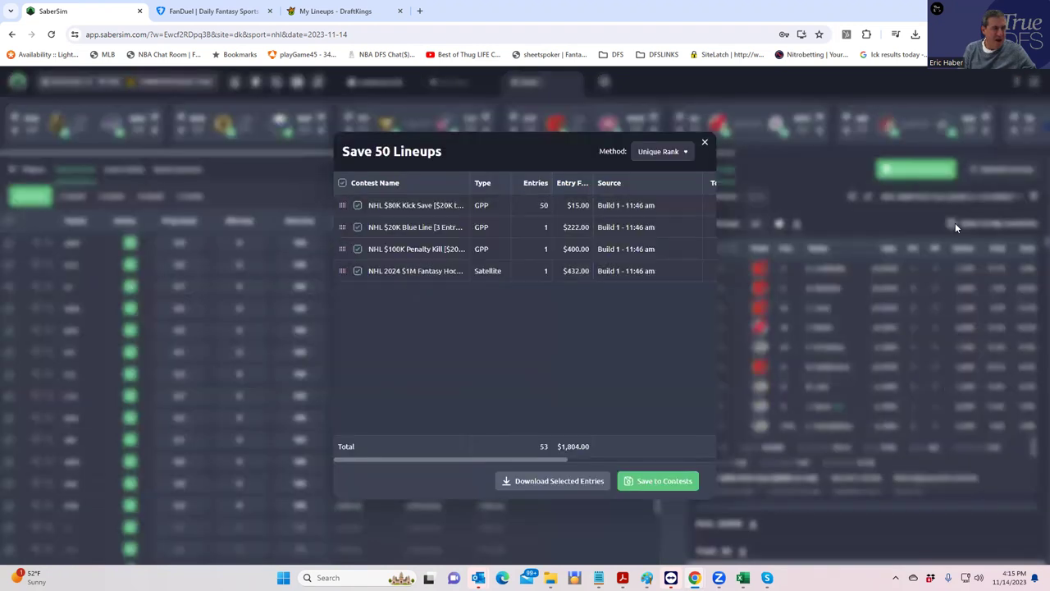
{"action": "left_click", "coordinate": [343, 184]}
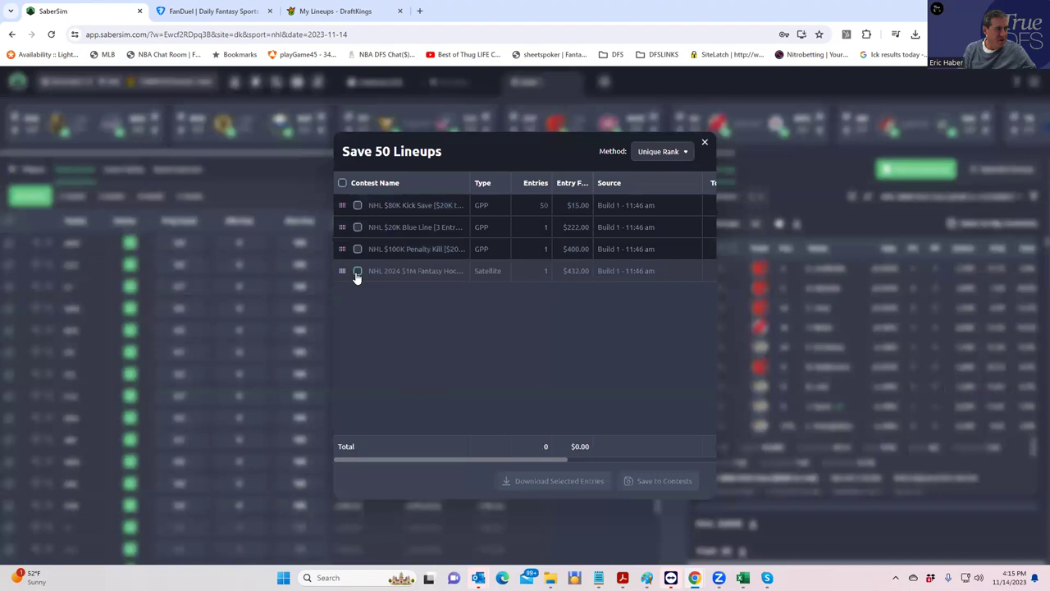
{"action": "left_click", "coordinate": [357, 205]}
{"action": "left_click", "coordinate": [663, 481]}
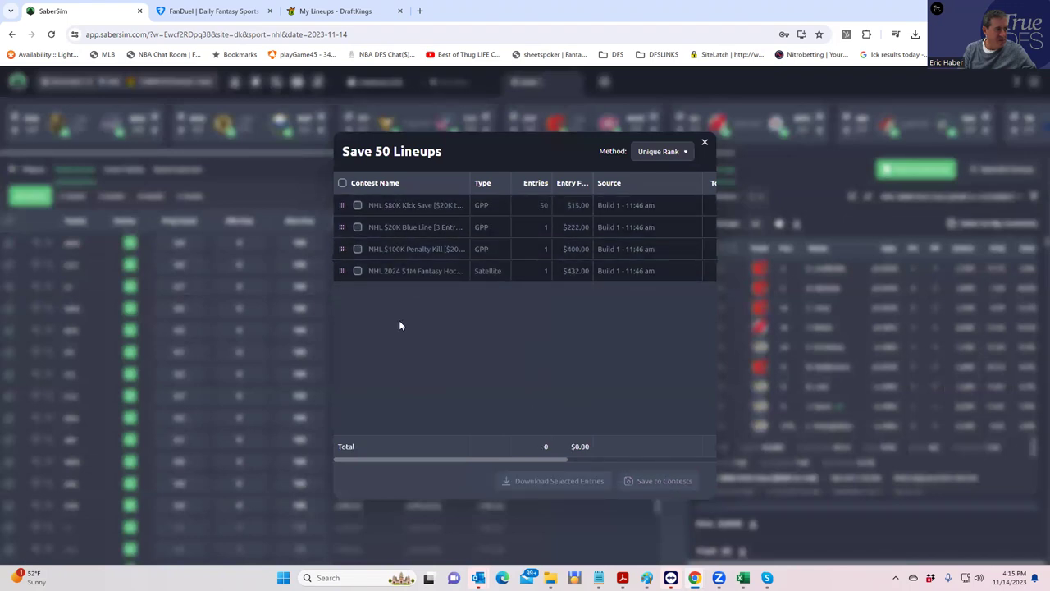
{"action": "left_click", "coordinate": [366, 210]}
{"action": "left_click", "coordinate": [655, 482]}
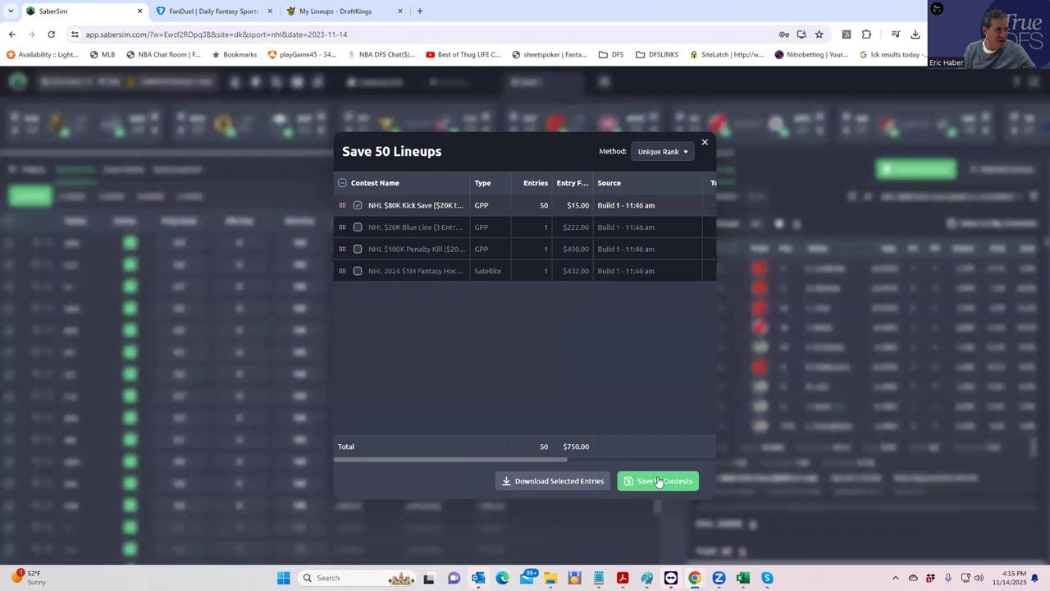
{"action": "left_click", "coordinate": [704, 143]}
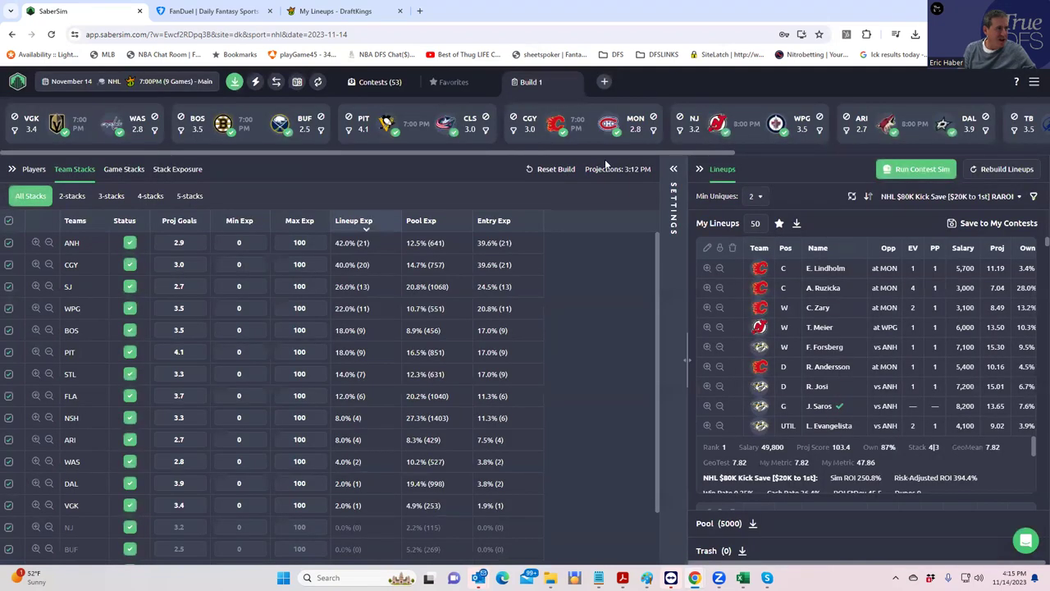
Step: Show Stack Exposure and re-rank lineups by NHL $100K Penalty Kill RAROI
{"action": "left_click", "coordinate": [179, 170]}
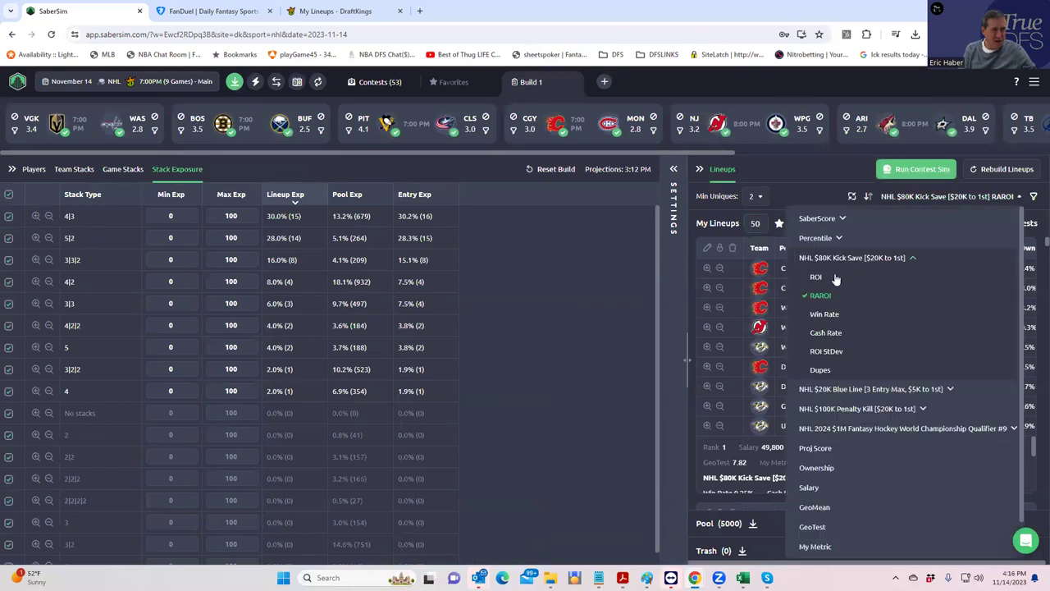
{"action": "left_click", "coordinate": [900, 409]}
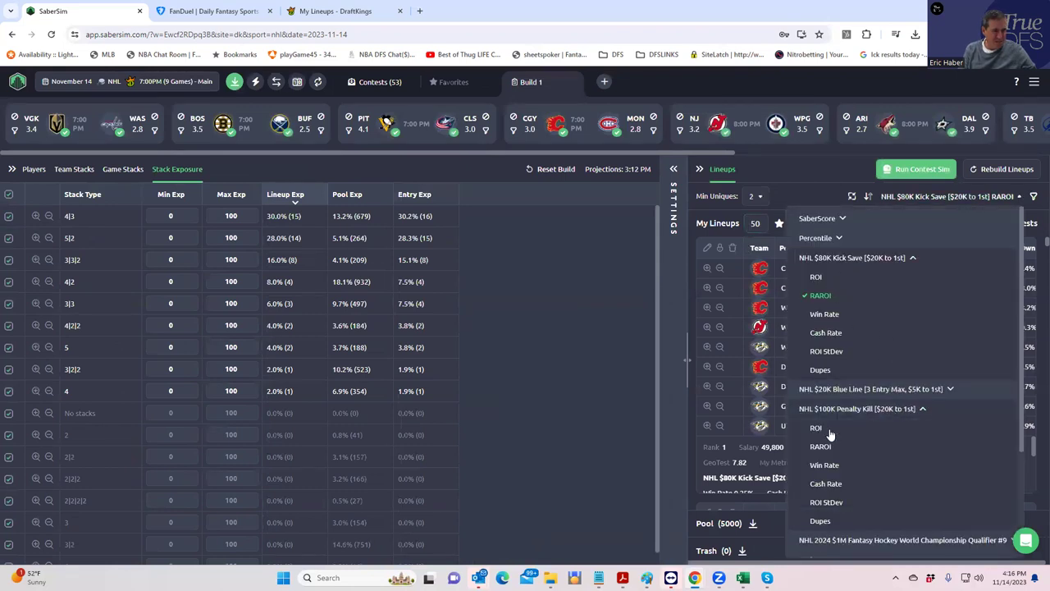
{"action": "left_click", "coordinate": [820, 447]}
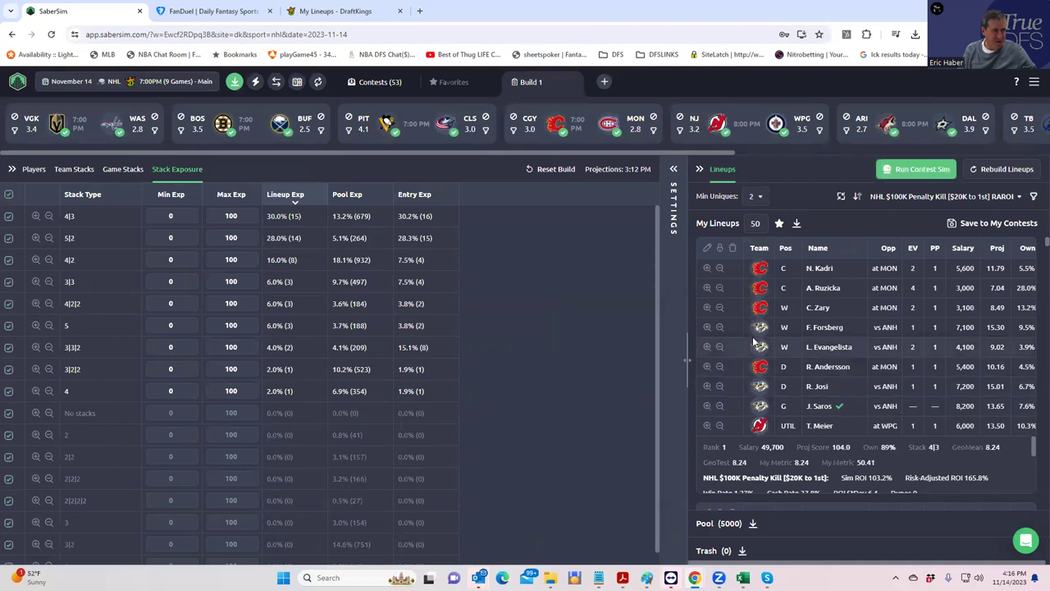
Step: Save the lineups to the $100K Penalty Kill, $20K Blue Line and $1M satellite contests instead of Kick Save
{"action": "left_click", "coordinate": [952, 227]}
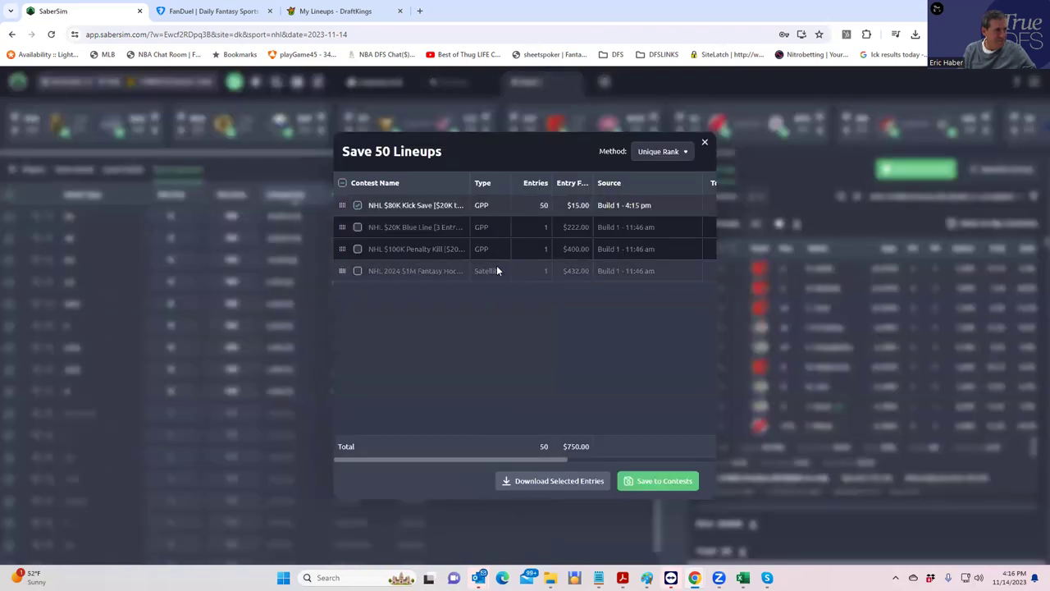
{"action": "left_click", "coordinate": [357, 205]}
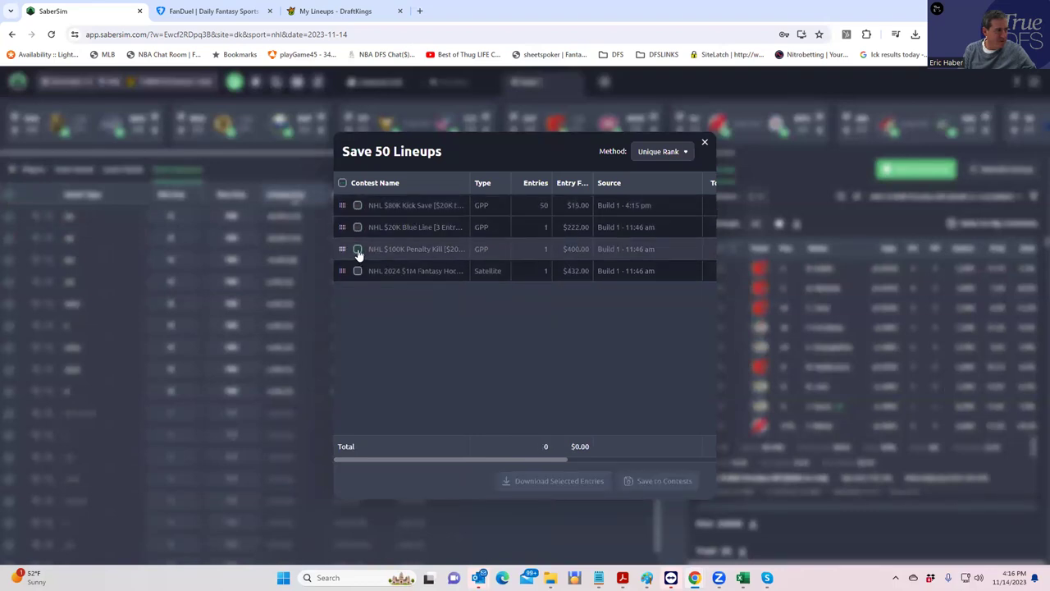
{"action": "left_click", "coordinate": [358, 250]}
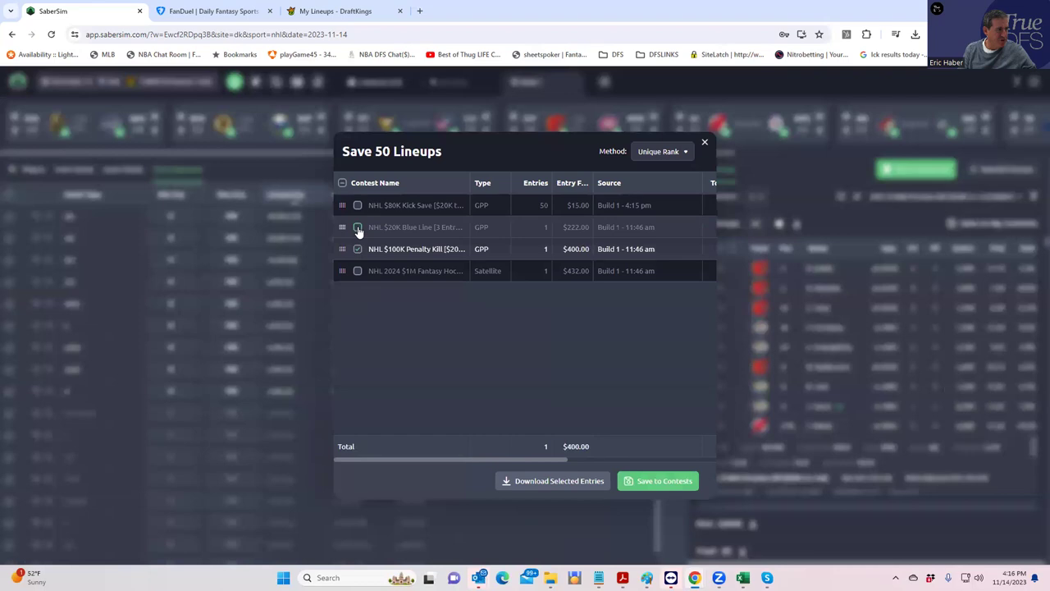
{"action": "left_click", "coordinate": [358, 228]}
{"action": "left_click", "coordinate": [357, 271]}
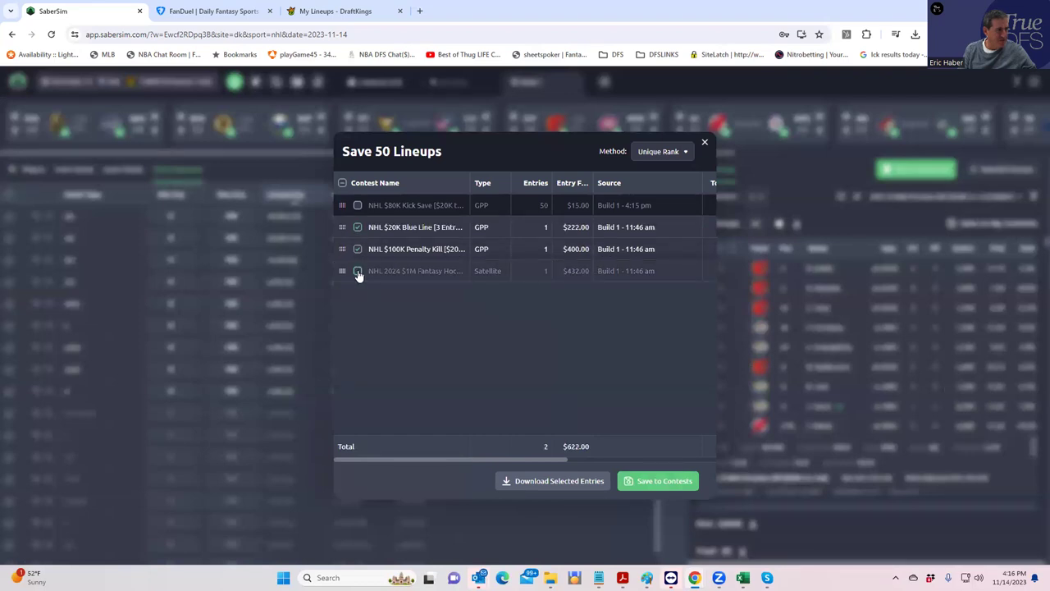
{"action": "left_click", "coordinate": [653, 483]}
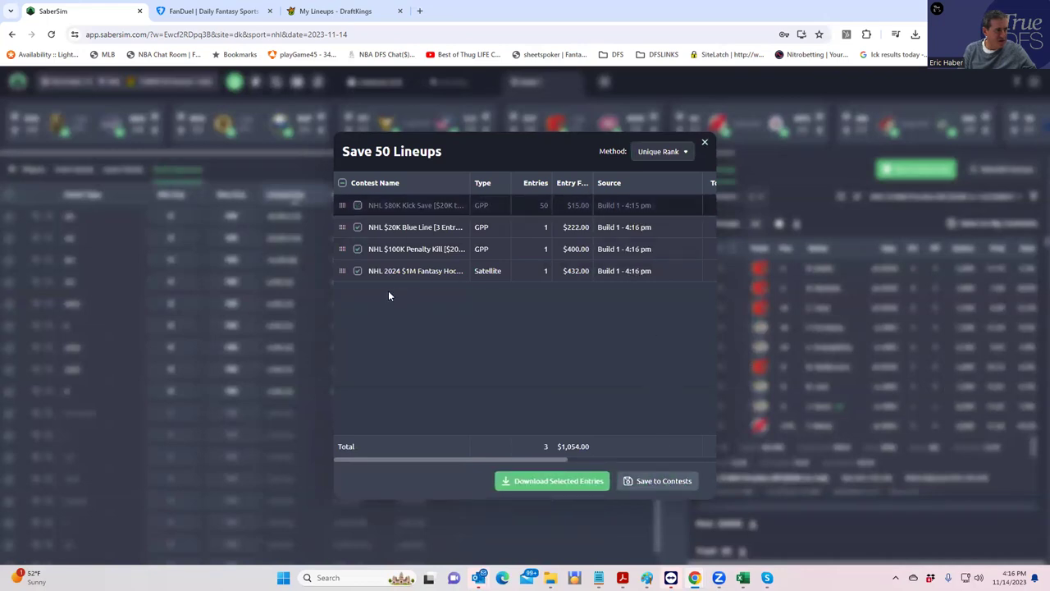
{"action": "left_click", "coordinate": [703, 143]}
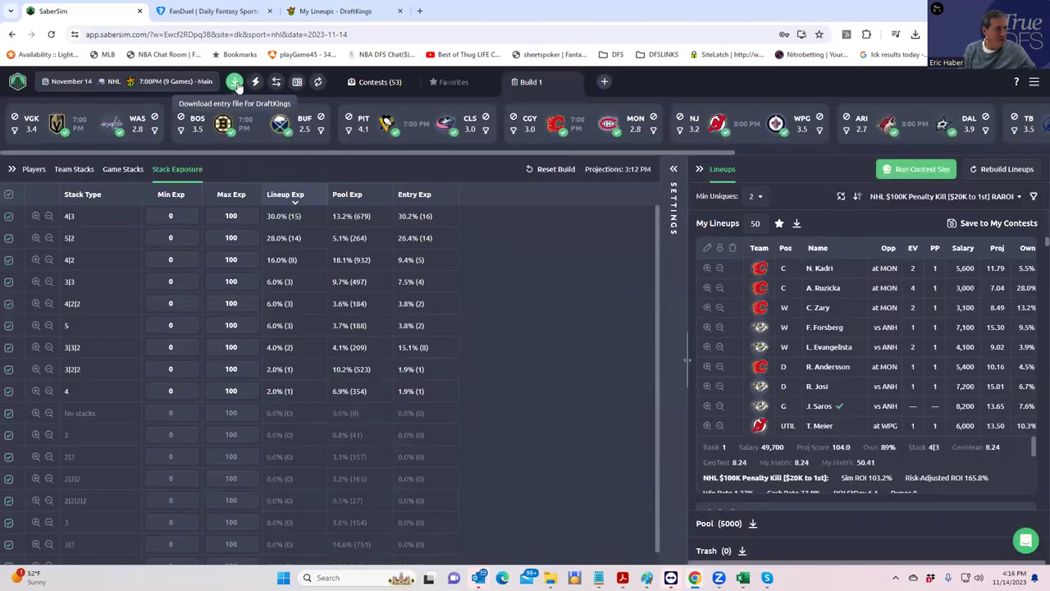
Step: Download the DraftKings entry file and bring up DraftKings' Edit Entries page
{"action": "left_click", "coordinate": [235, 83]}
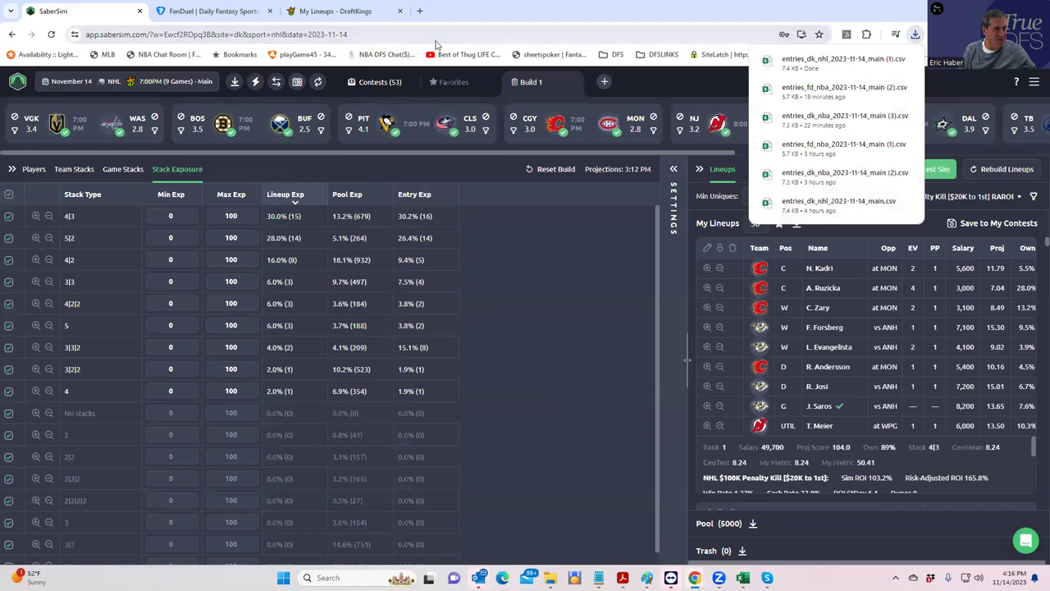
{"action": "left_click", "coordinate": [336, 11]}
{"action": "left_click", "coordinate": [726, 160]}
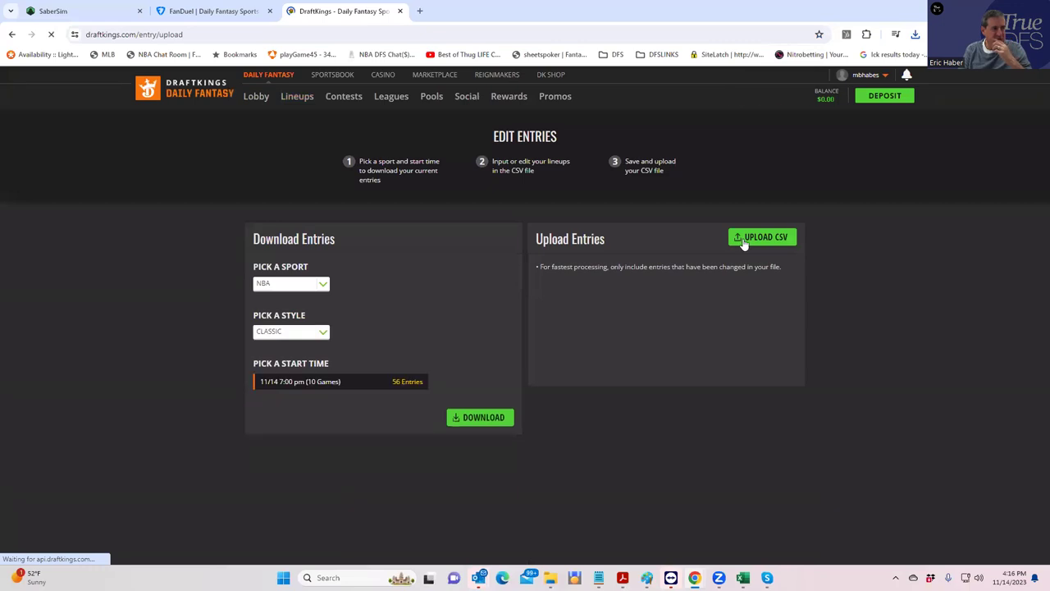
Step: Upload entries_dk_nhl_2023-11-14_main (1).csv from Downloads, then return to My Lineups
{"action": "left_click", "coordinate": [744, 240]}
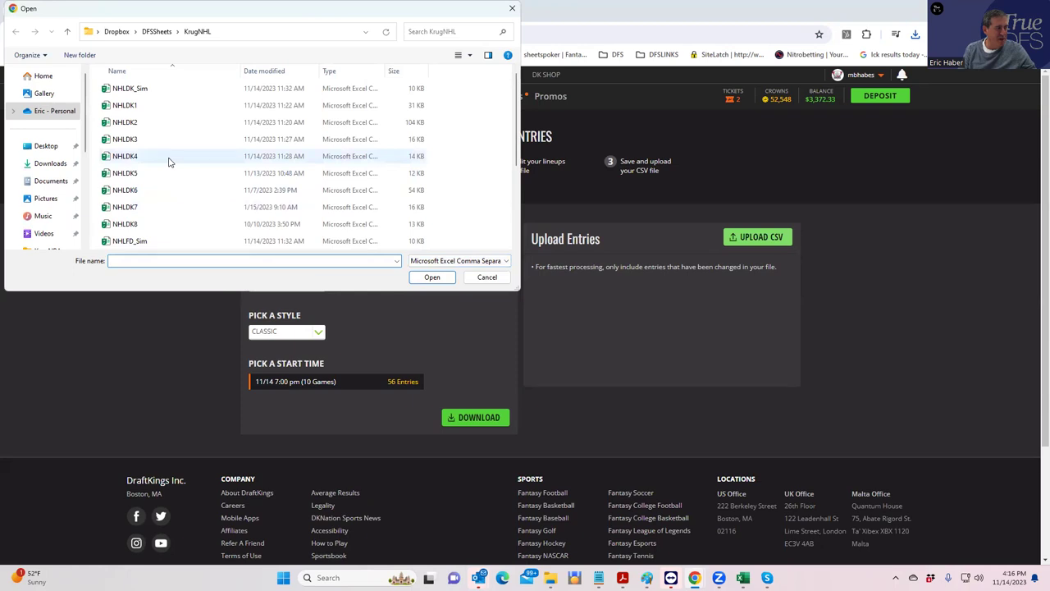
{"action": "left_click", "coordinate": [54, 167]}
{"action": "left_click", "coordinate": [291, 104]}
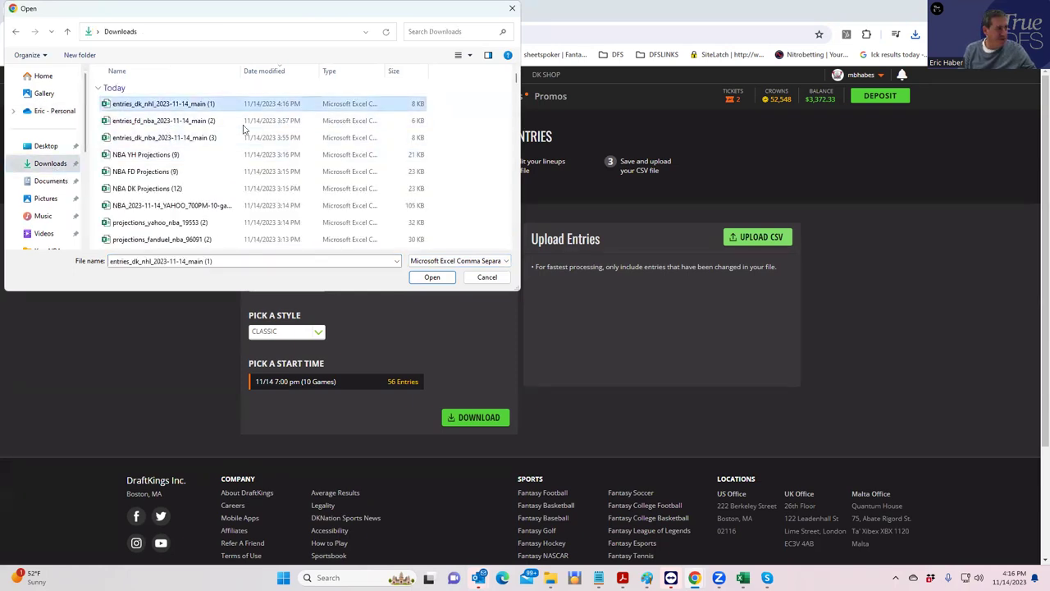
{"action": "left_click", "coordinate": [431, 276]}
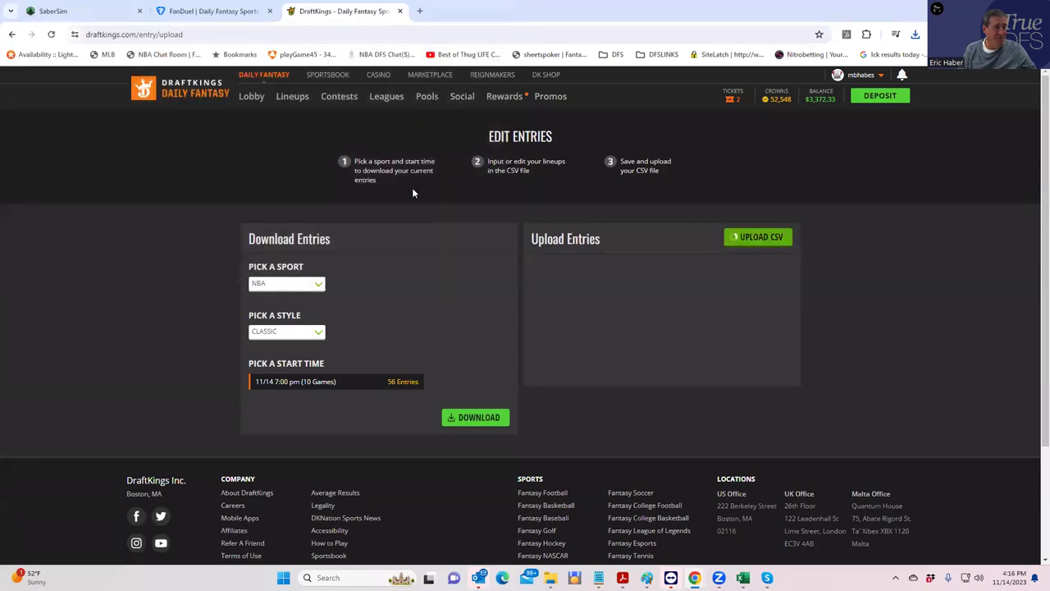
{"action": "left_click", "coordinate": [291, 99]}
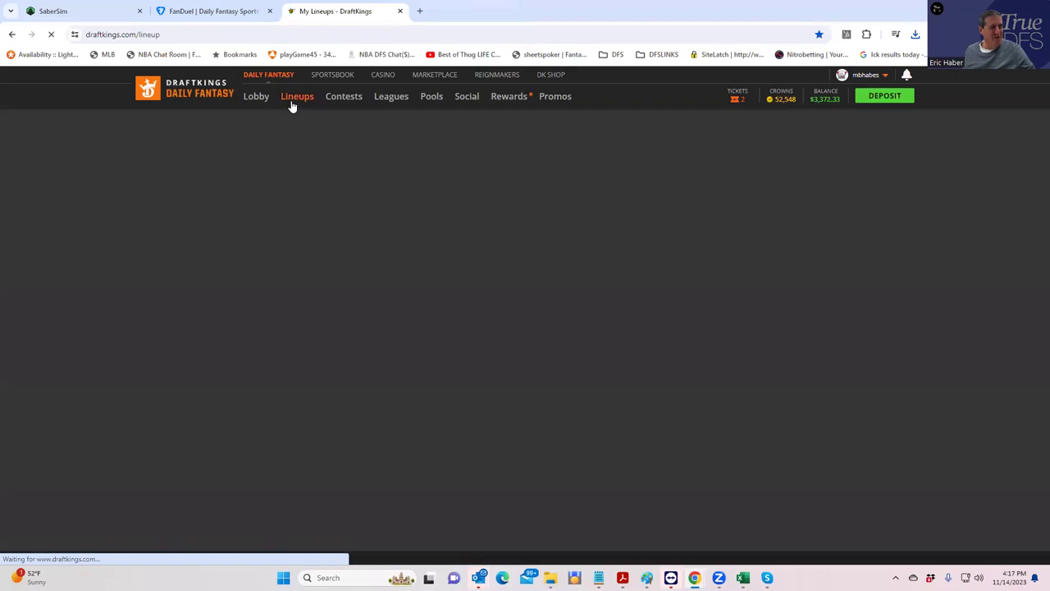